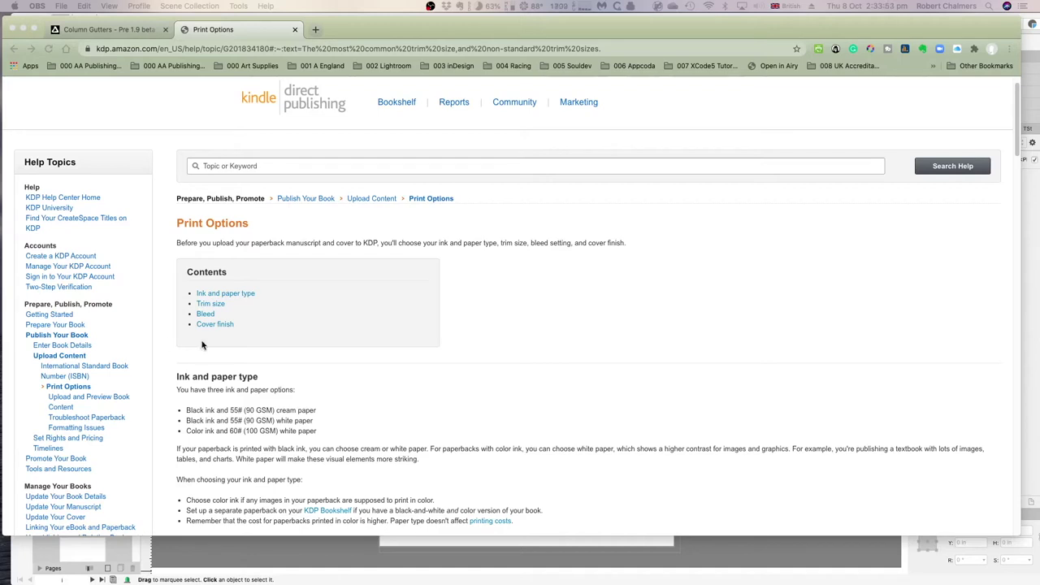
# Read the KDP Print Options help page, examining the ink and paper types, trim size table, and interior and cover bleed guidance
pyautogui.scroll(-4, 372, 336)
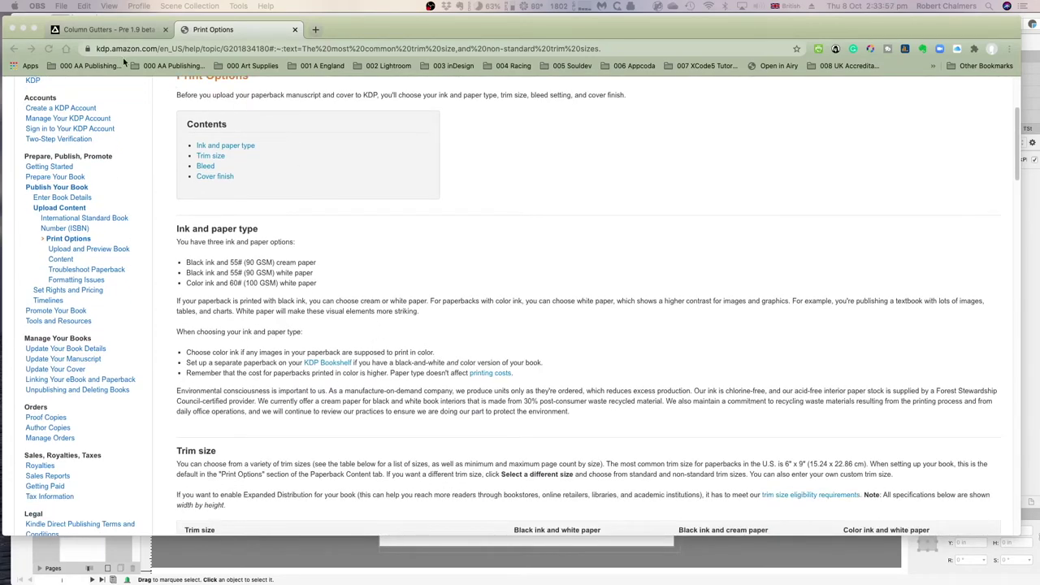
pyautogui.scroll(-5, 361, 333)
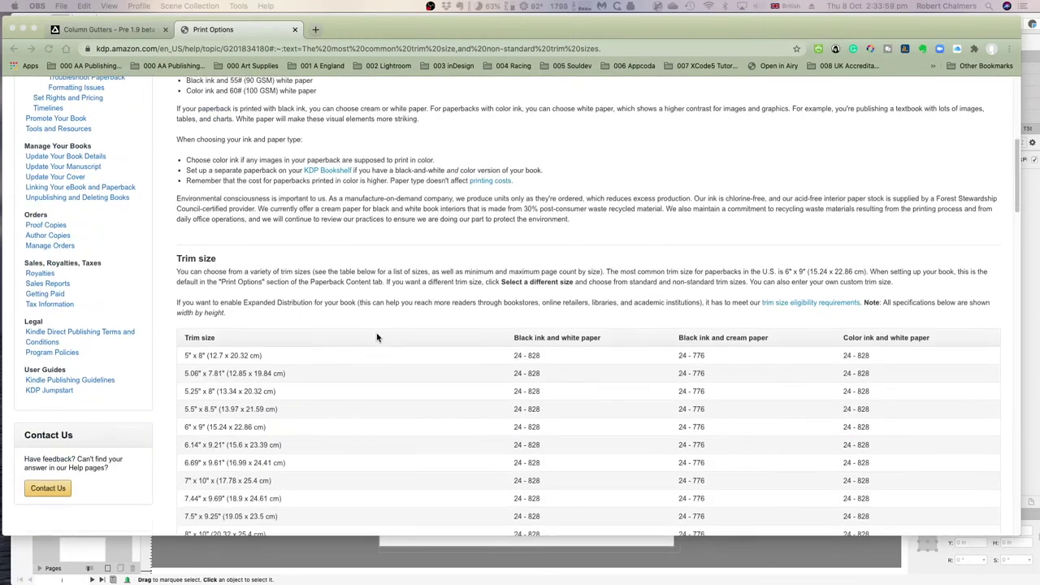
pyautogui.scroll(-4, 386, 341)
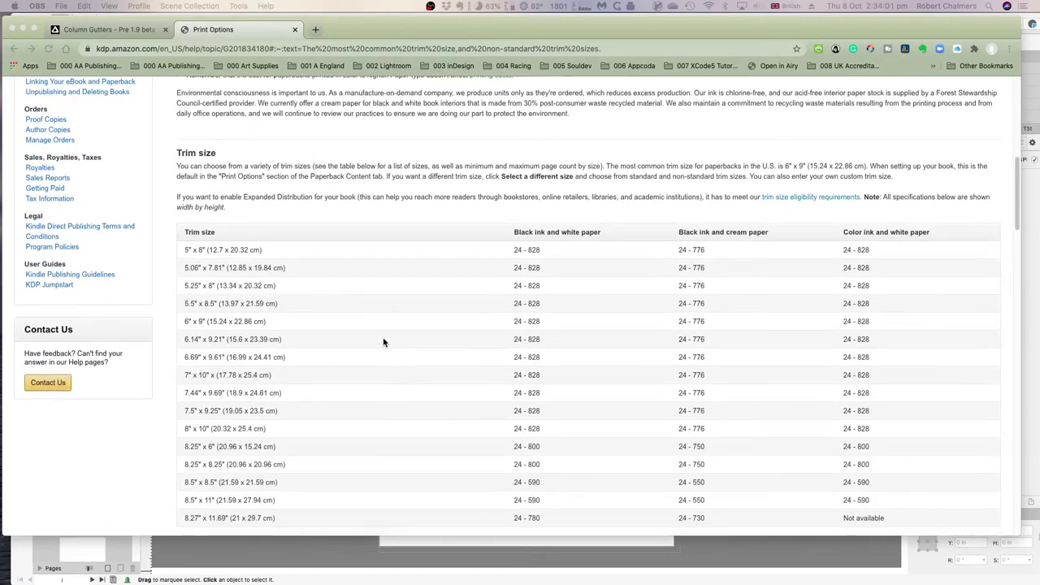
pyautogui.scroll(-3, 385, 342)
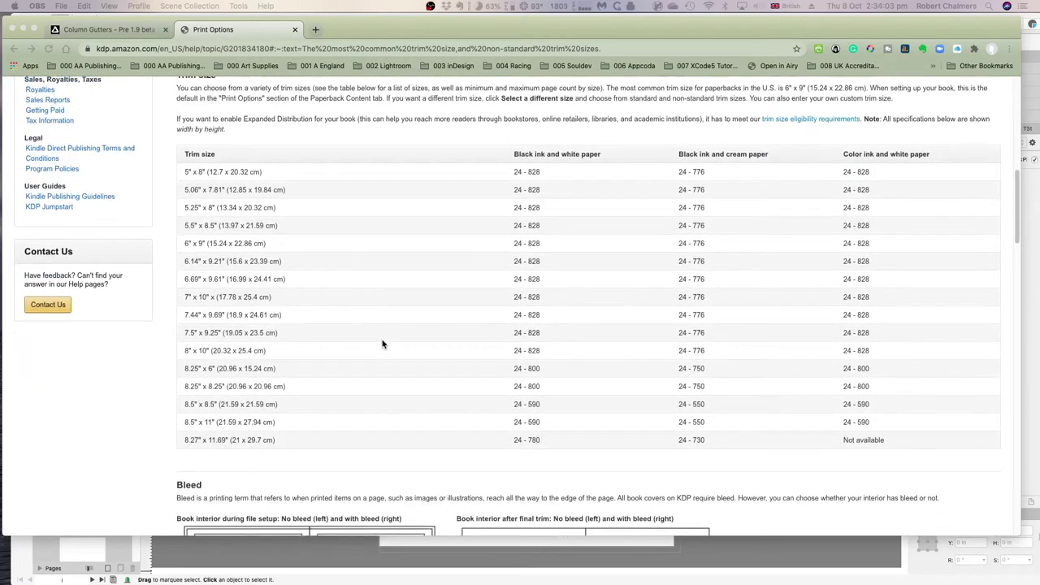
pyautogui.scroll(-5, 383, 342)
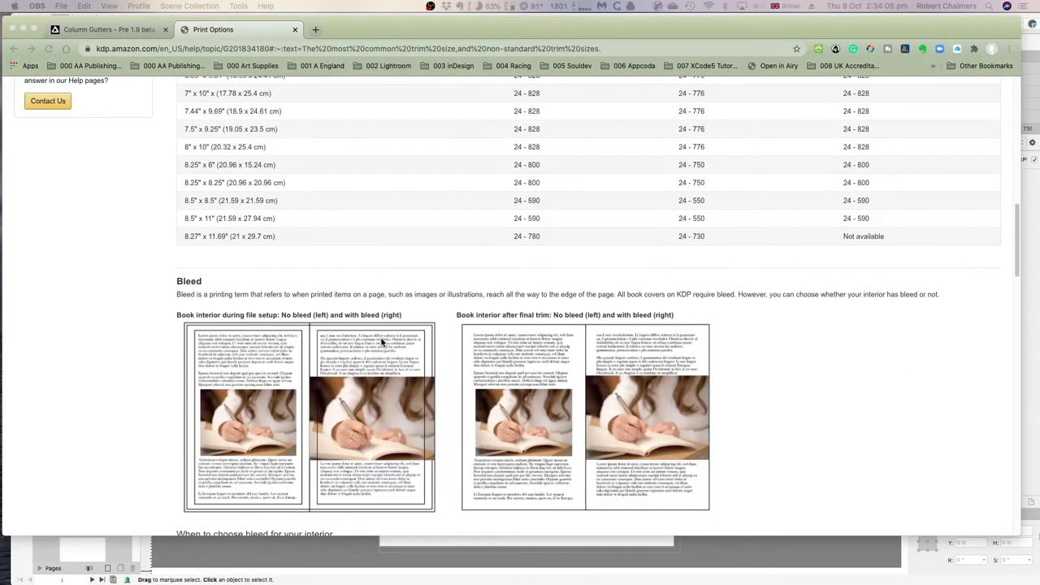
pyautogui.scroll(-5, 375, 337)
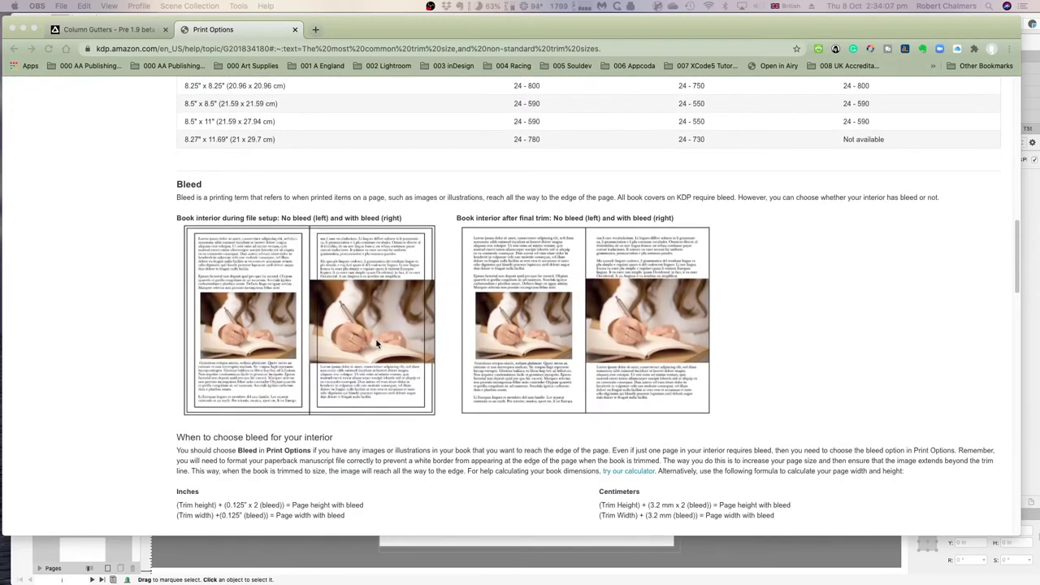
pyautogui.scroll(-4, 381, 351)
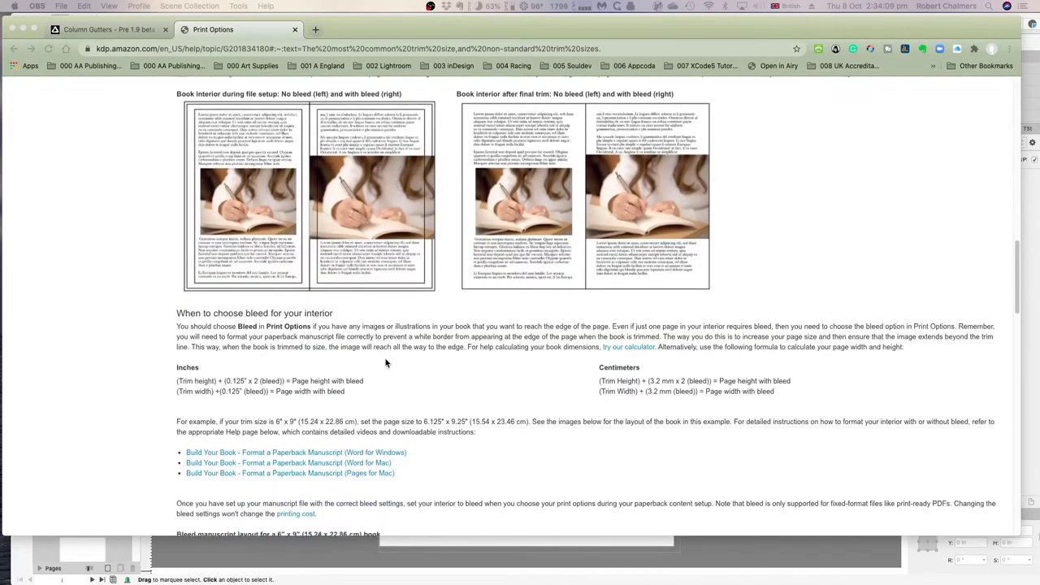
pyautogui.scroll(-4, 386, 359)
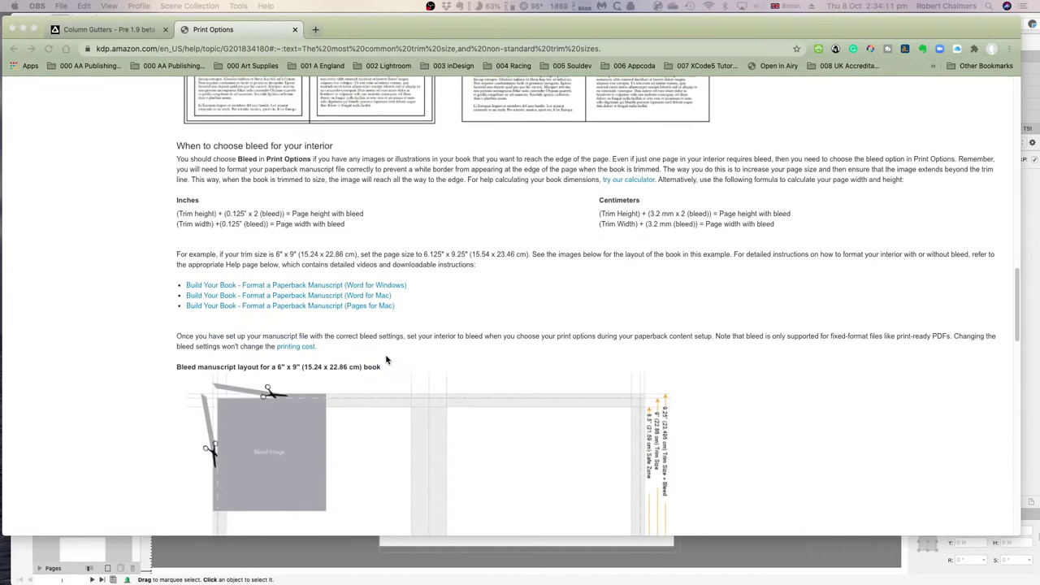
pyautogui.scroll(-2, 420, 347)
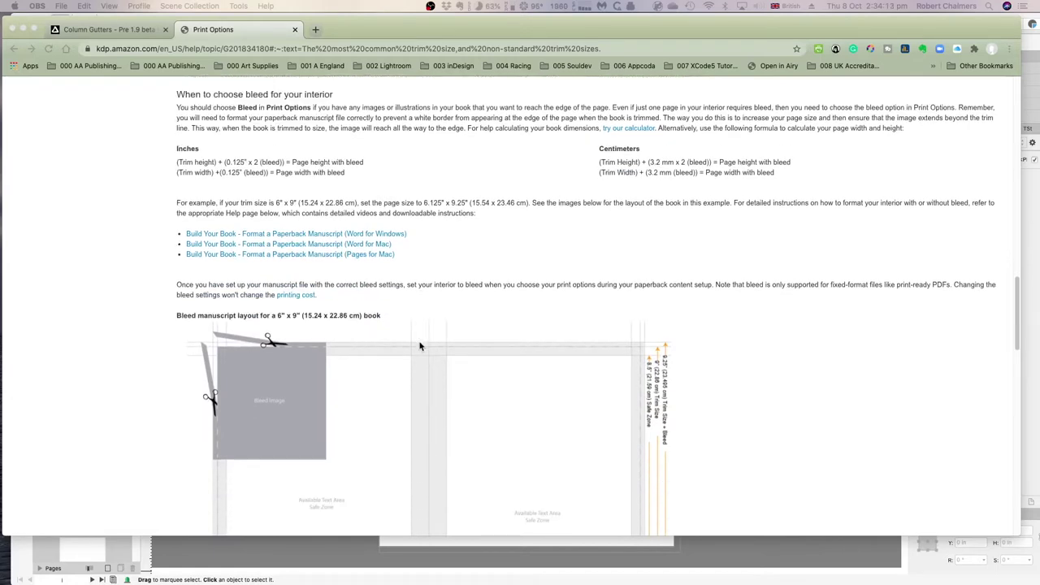
pyautogui.scroll(-6, 421, 347)
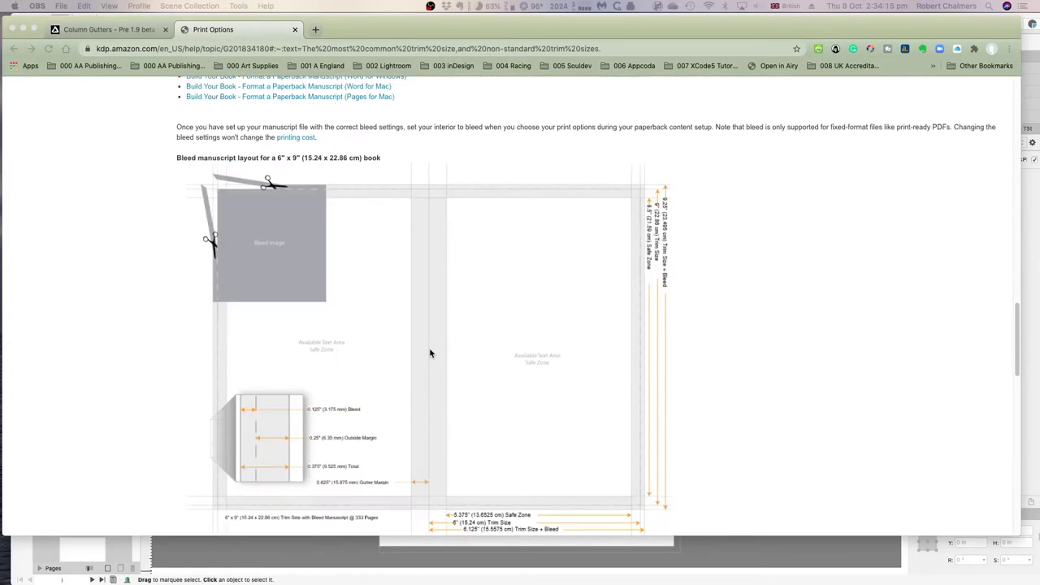
pyautogui.scroll(-8, 430, 353)
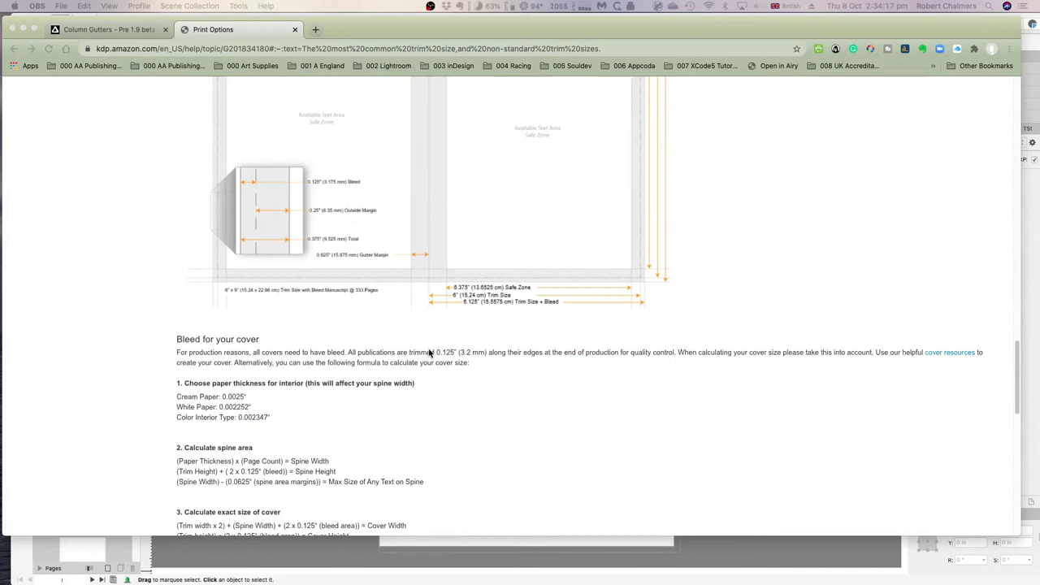
pyautogui.scroll(-5, 430, 353)
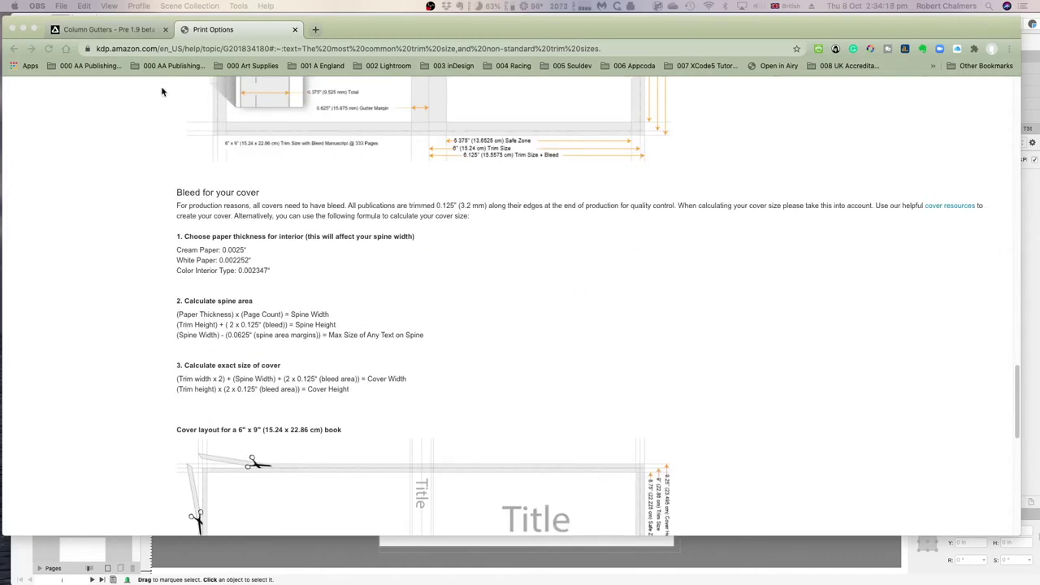
# Put the browser away and review the Word manuscript templates in the English folder in Finder
pyautogui.click(24, 29)
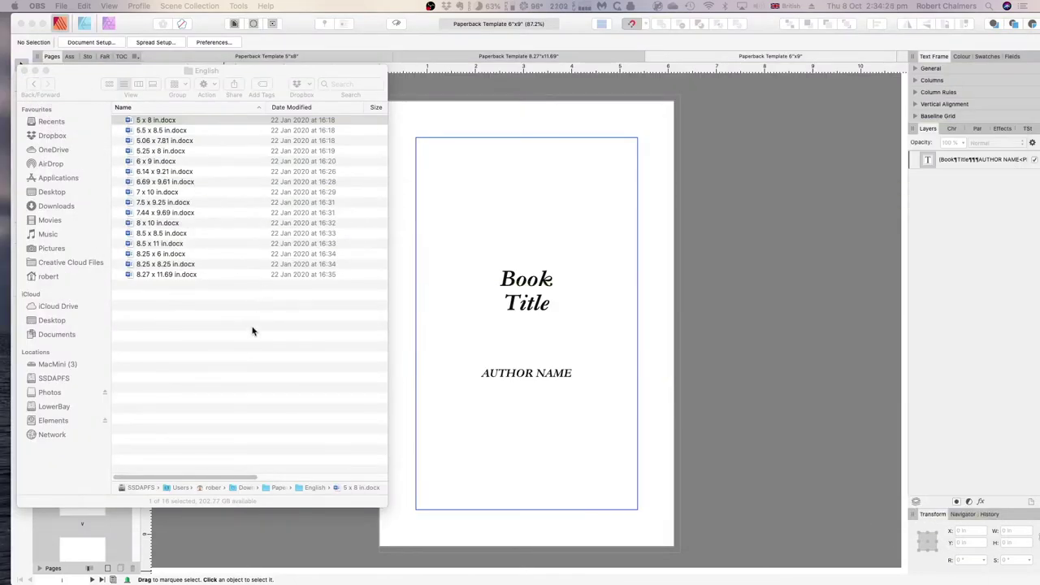
pyautogui.moveTo(86, 73); pyautogui.dragTo(165, 118)
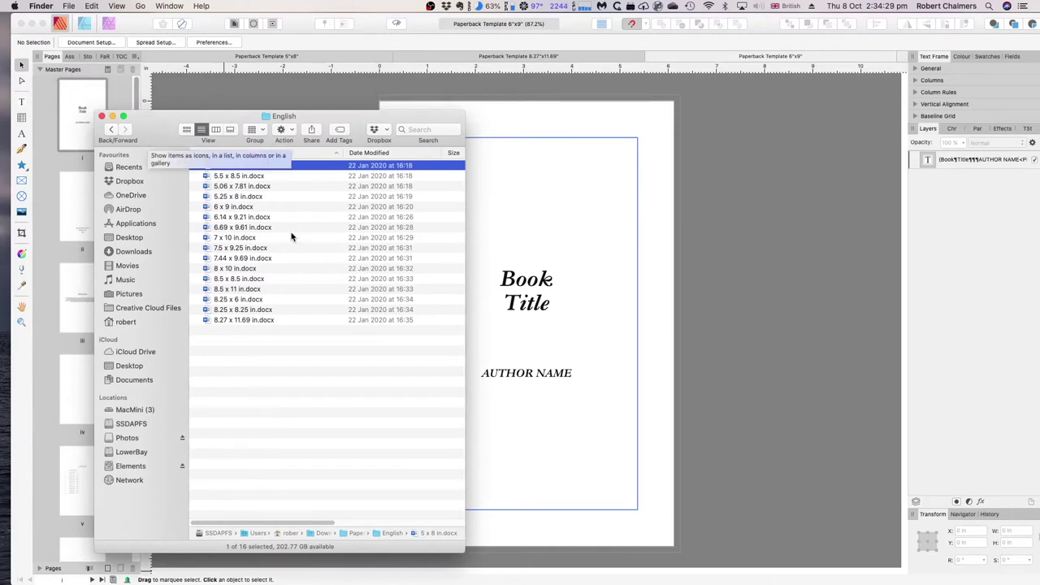
pyautogui.click(301, 372)
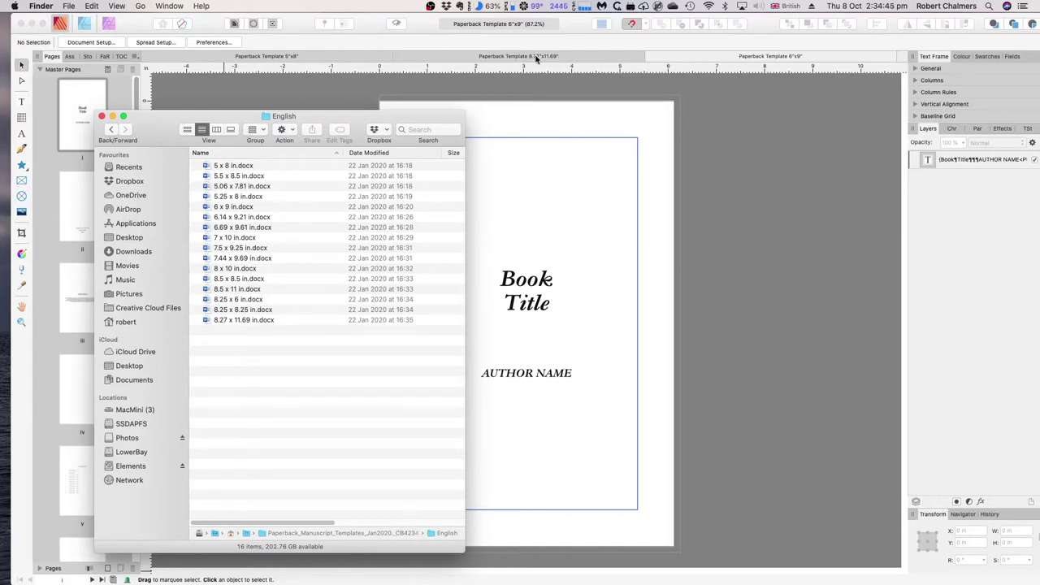
# View the Paperback Template 5"x8" document in Affinity Publisher, and check 8.27 x 11.69 in.docx and 6 x 9 in.docx in the English folder
pyautogui.click(309, 56)
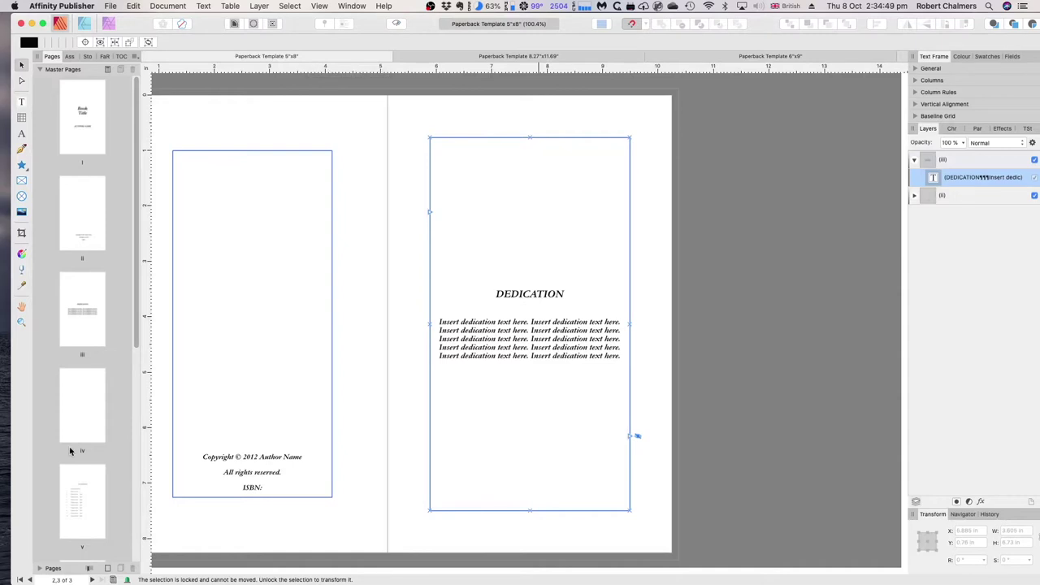
pyautogui.click(38, 579)
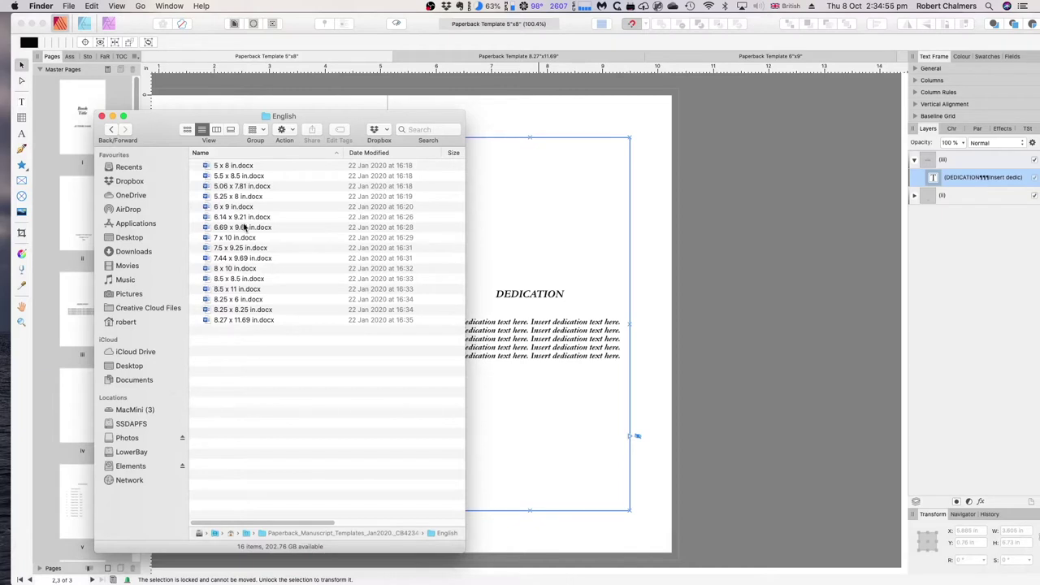
pyautogui.click(255, 320)
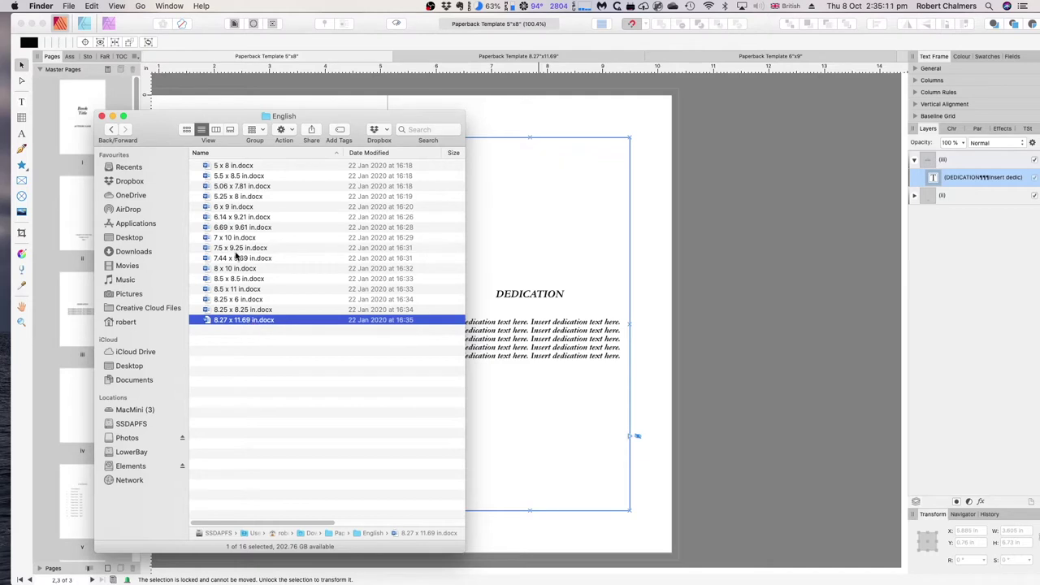
pyautogui.click(236, 209)
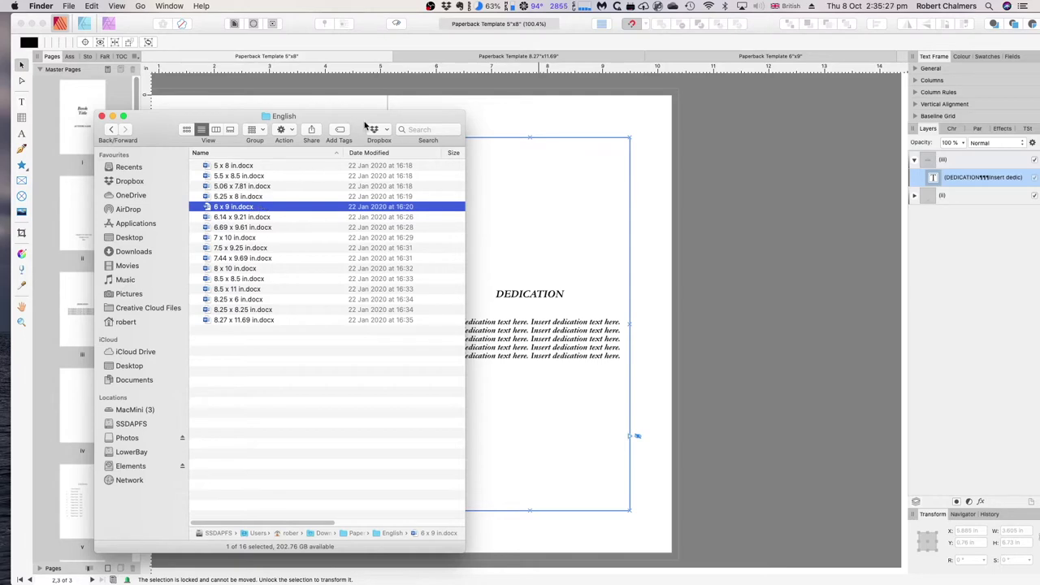
pyautogui.click(113, 116)
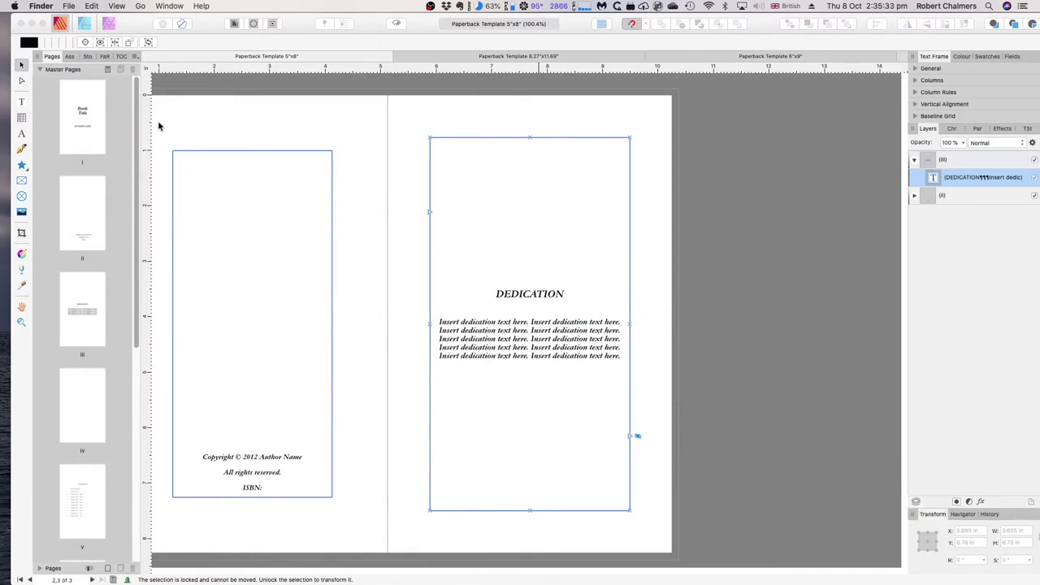
# Display master page i and examine the document setup's layout, colour and bleed settings without changing them
pyautogui.click(89, 115)
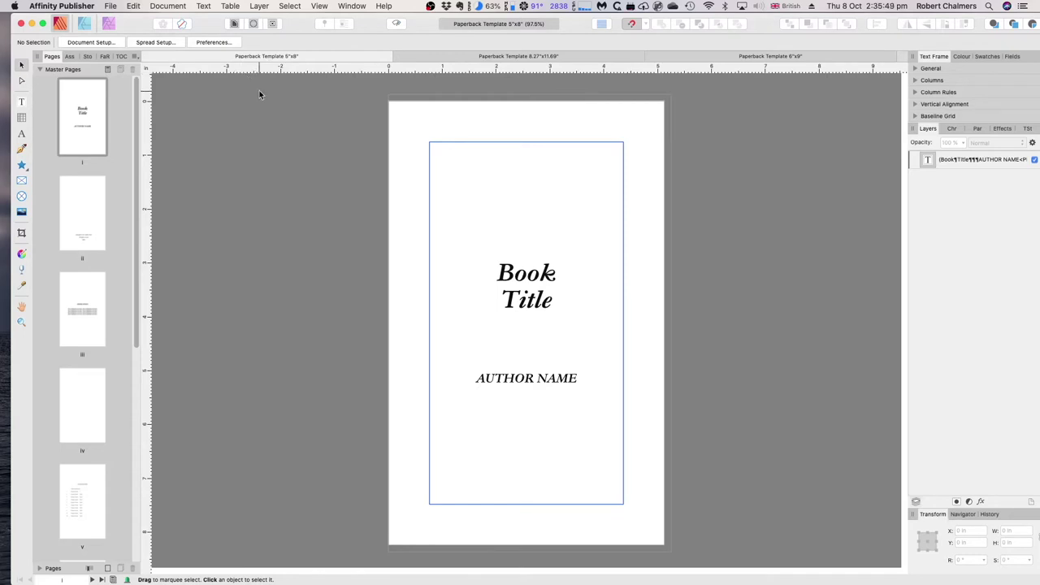
pyautogui.click(98, 45)
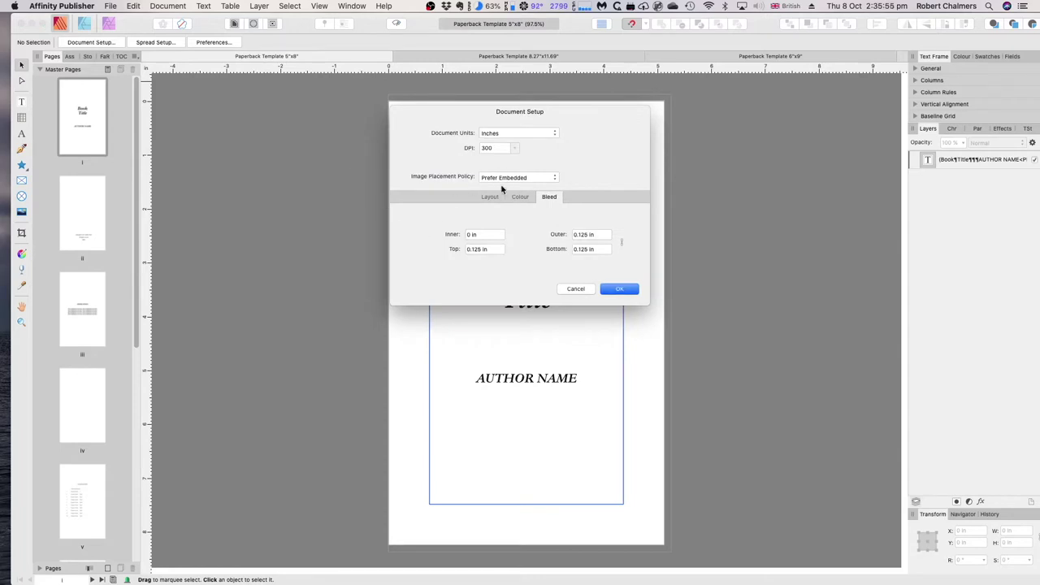
pyautogui.click(496, 198)
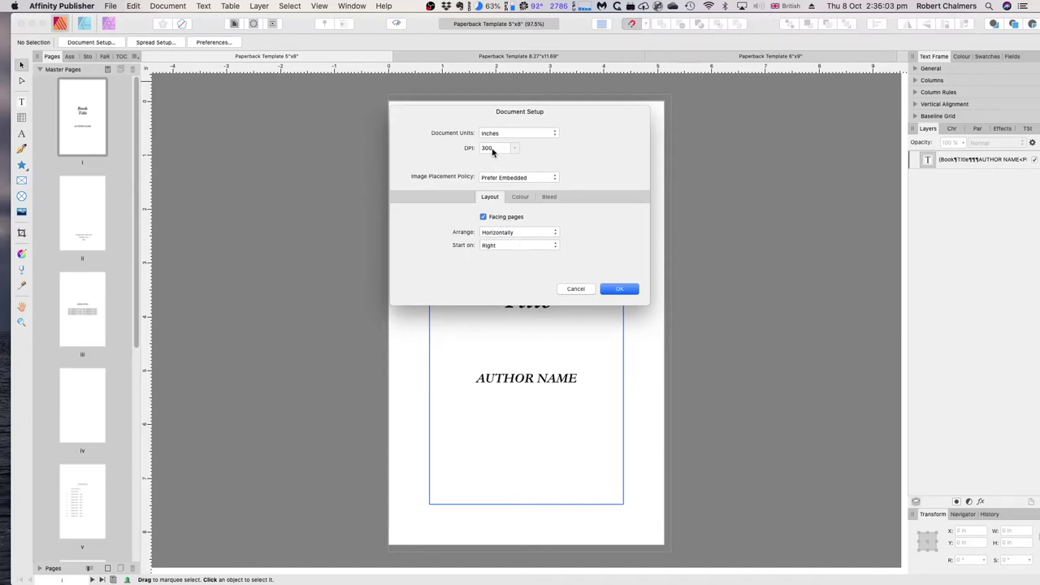
pyautogui.click(520, 199)
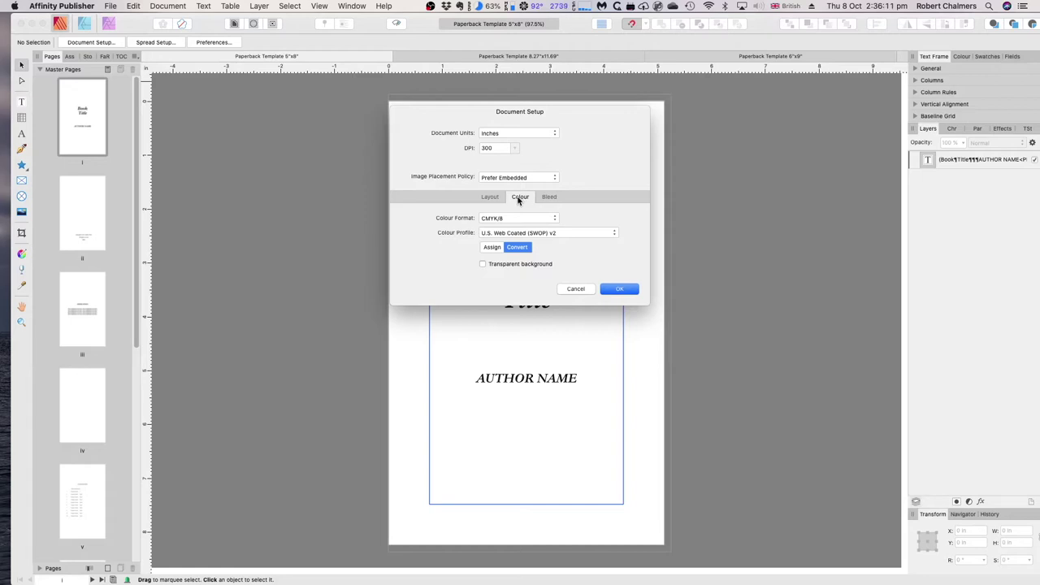
pyautogui.click(549, 198)
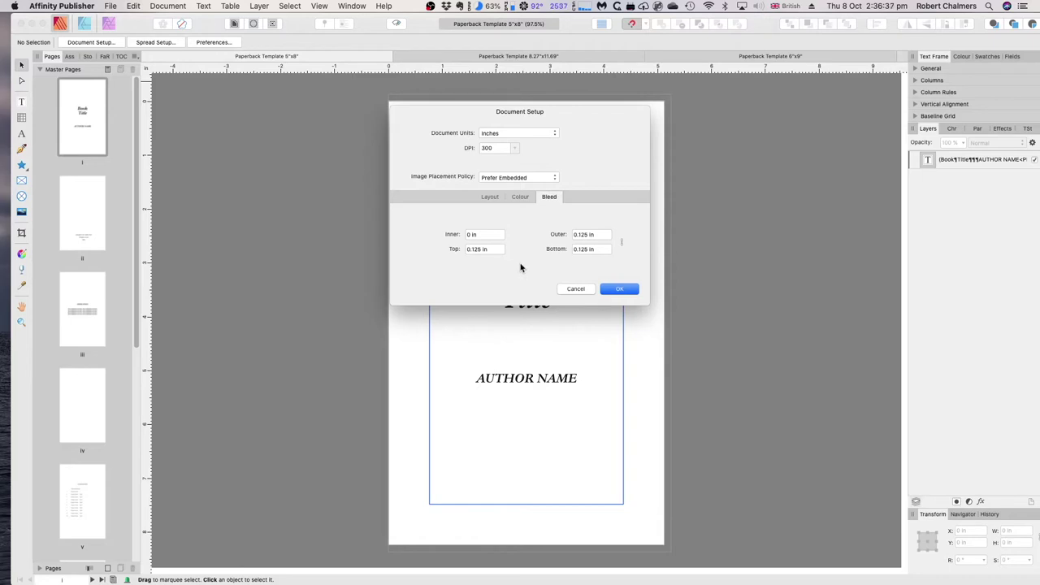
pyautogui.click(575, 289)
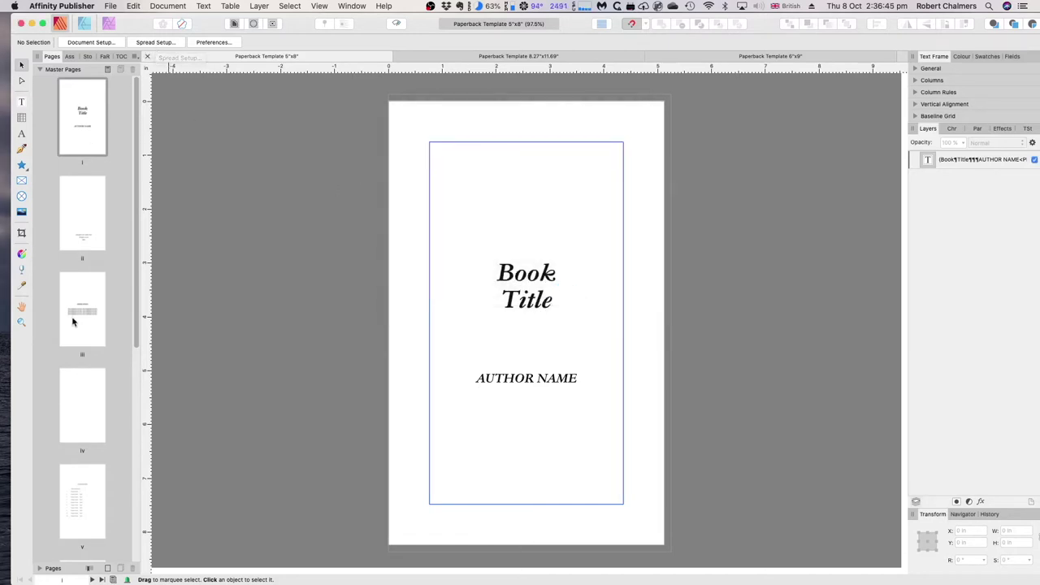
# Examine the spread setup of master page i, covering its dimensions, scaling and margins, without changing anything
pyautogui.click(154, 43)
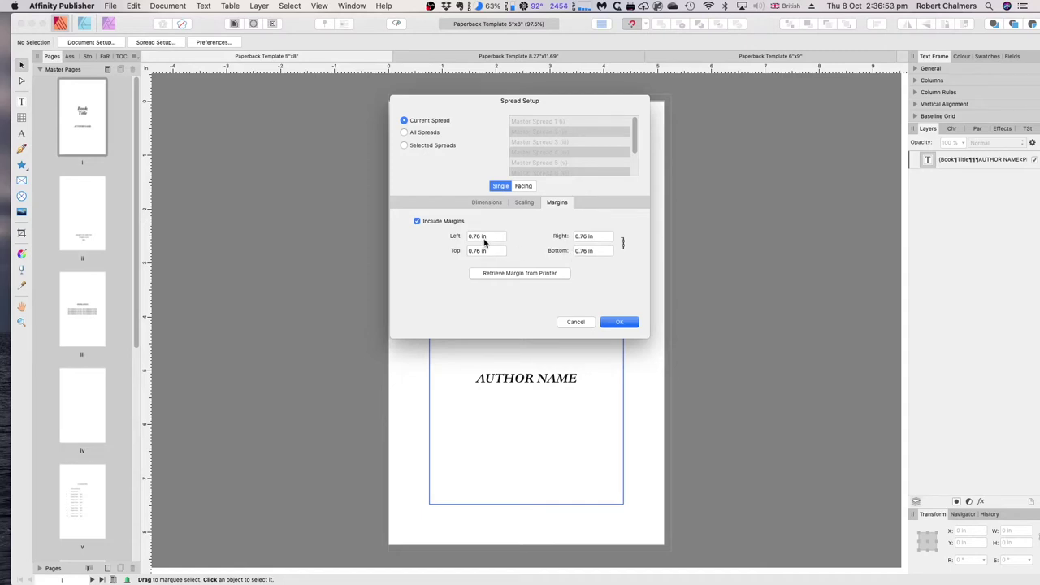
pyautogui.click(523, 203)
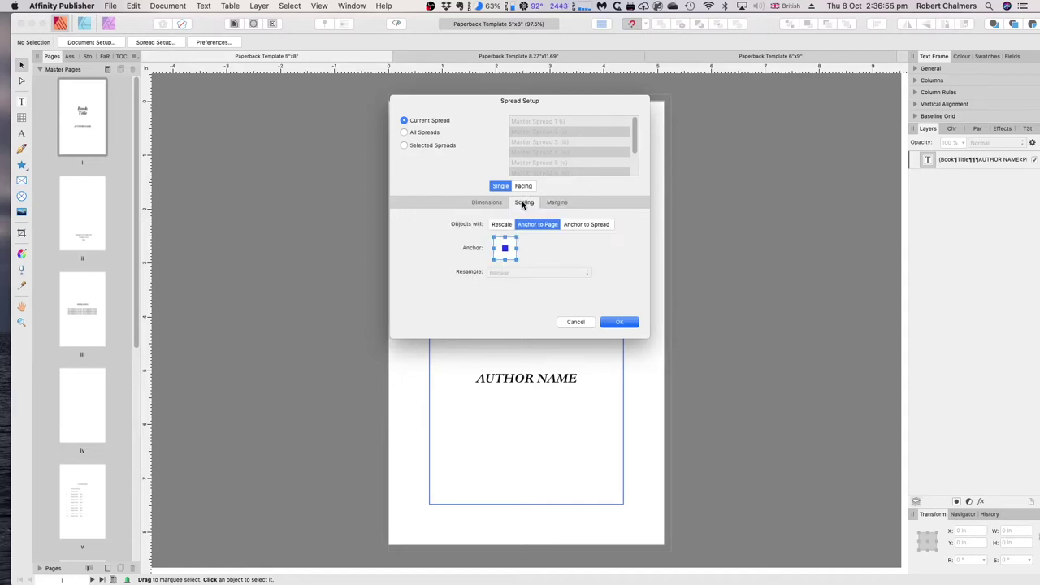
pyautogui.click(491, 204)
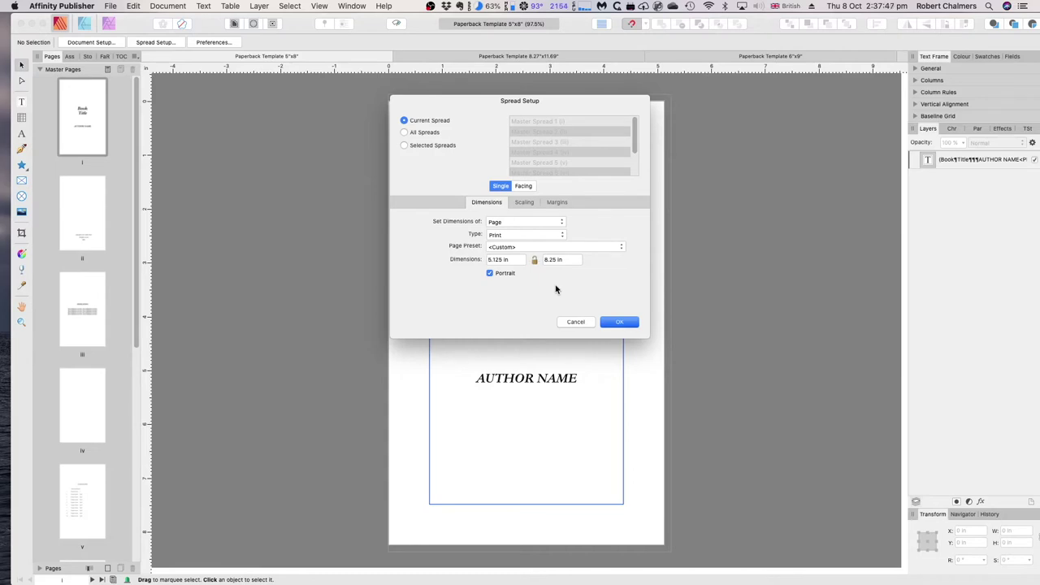
pyautogui.click(523, 203)
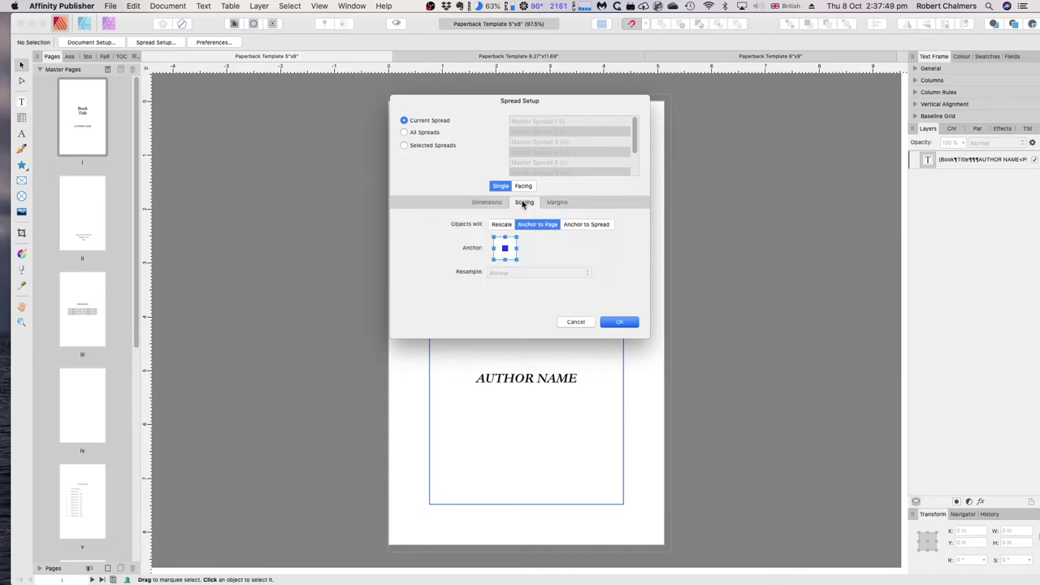
pyautogui.click(557, 204)
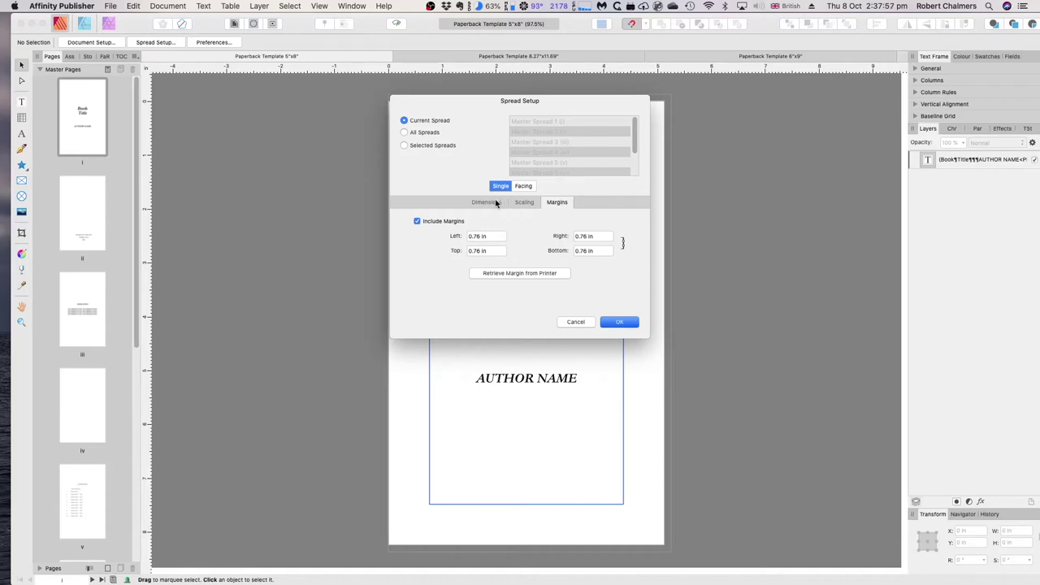
pyautogui.click(497, 204)
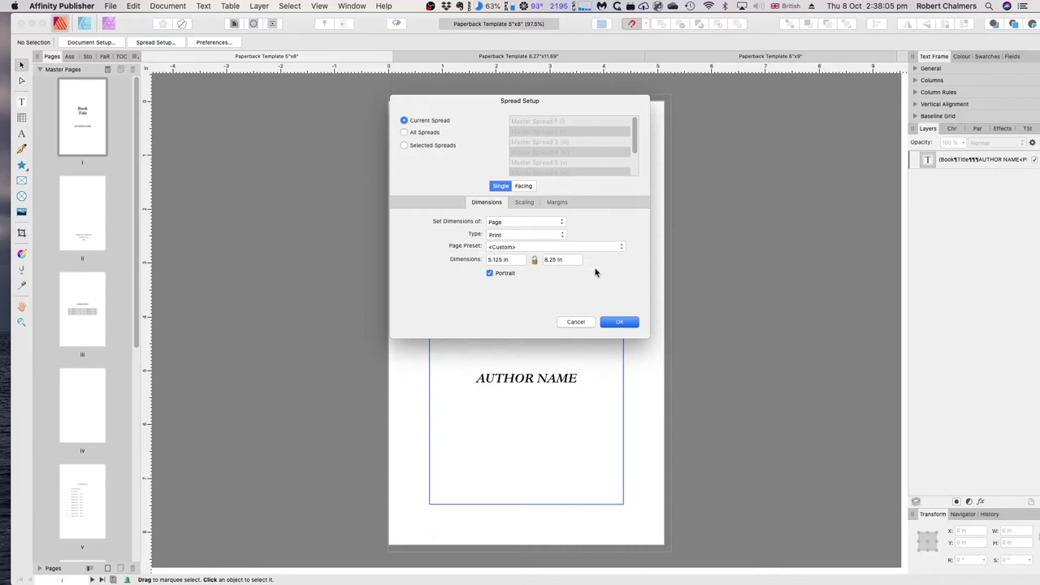
pyautogui.click(577, 322)
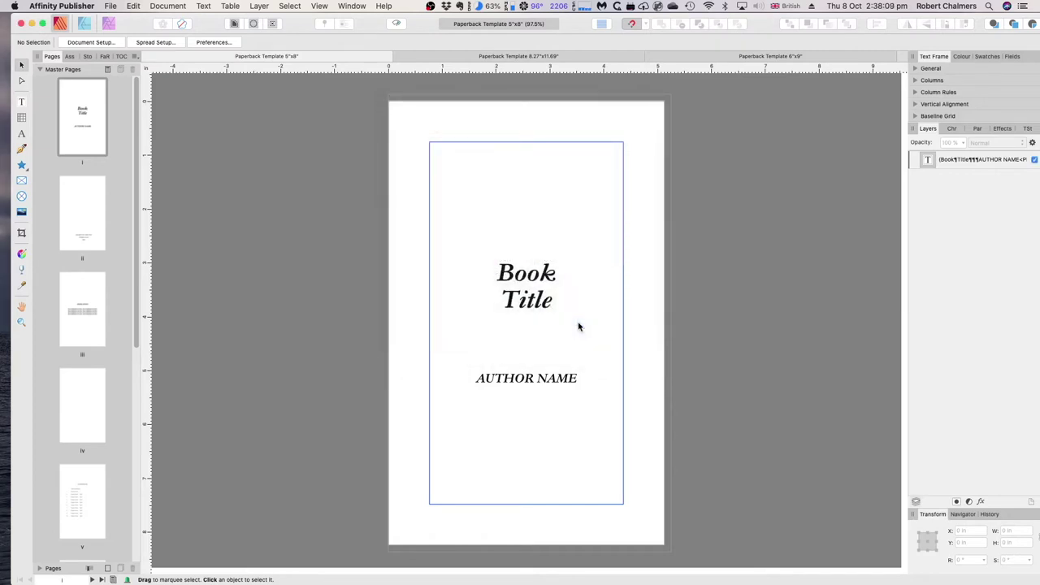
# Display master page ii and examine its spread setup dimensions and margins without changing anything
pyautogui.click(82, 217)
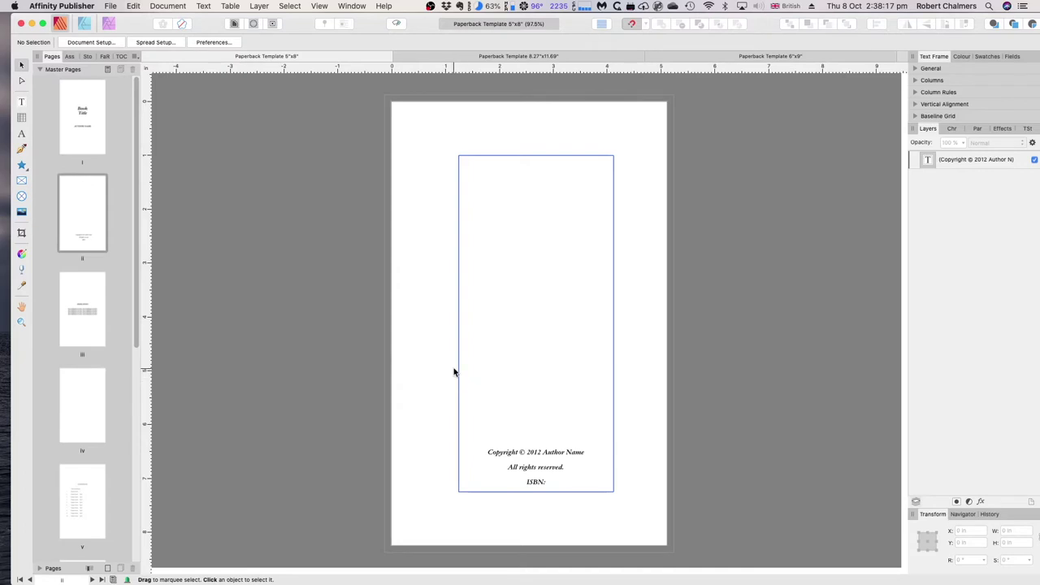
pyautogui.click(155, 44)
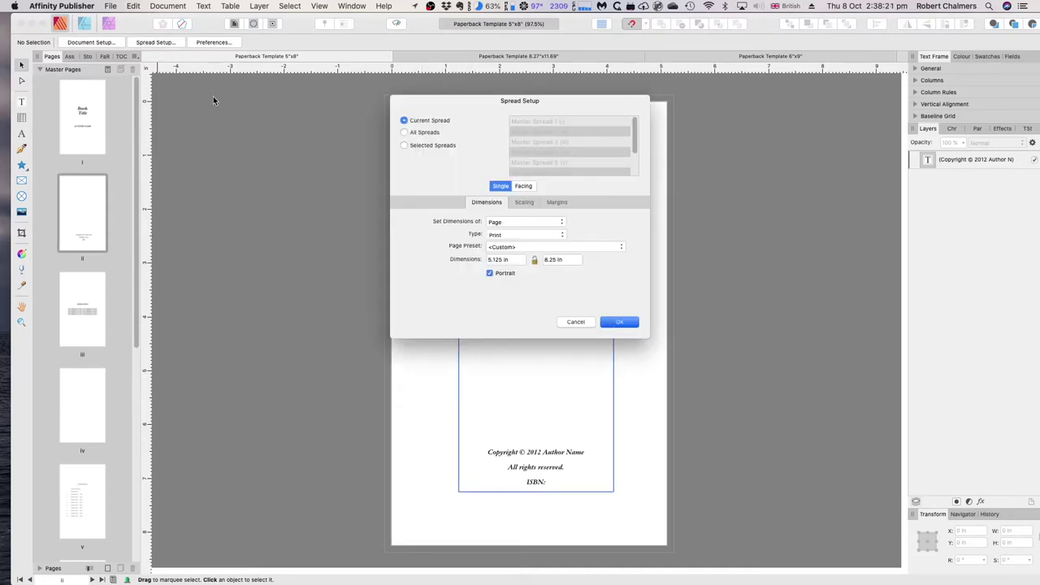
pyautogui.click(556, 203)
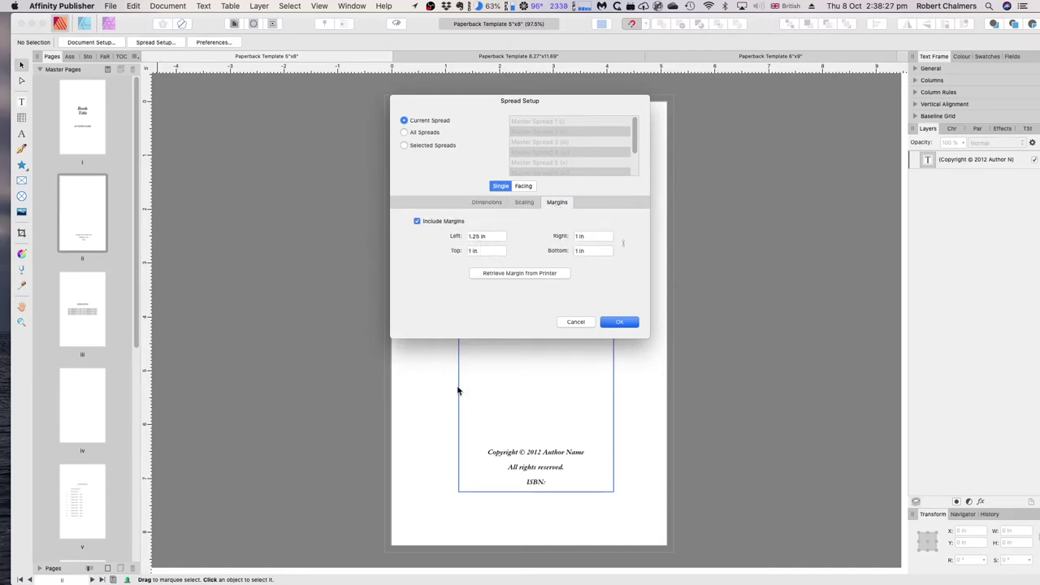
pyautogui.click(576, 323)
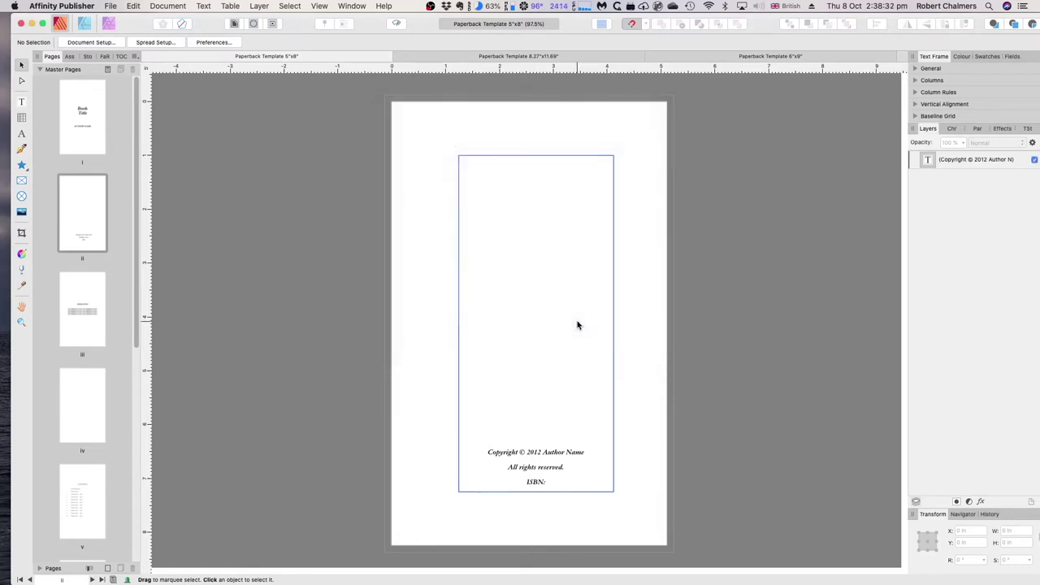
# Display master page iii, the Dedication page, and check its spread margins without changing them
pyautogui.click(85, 297)
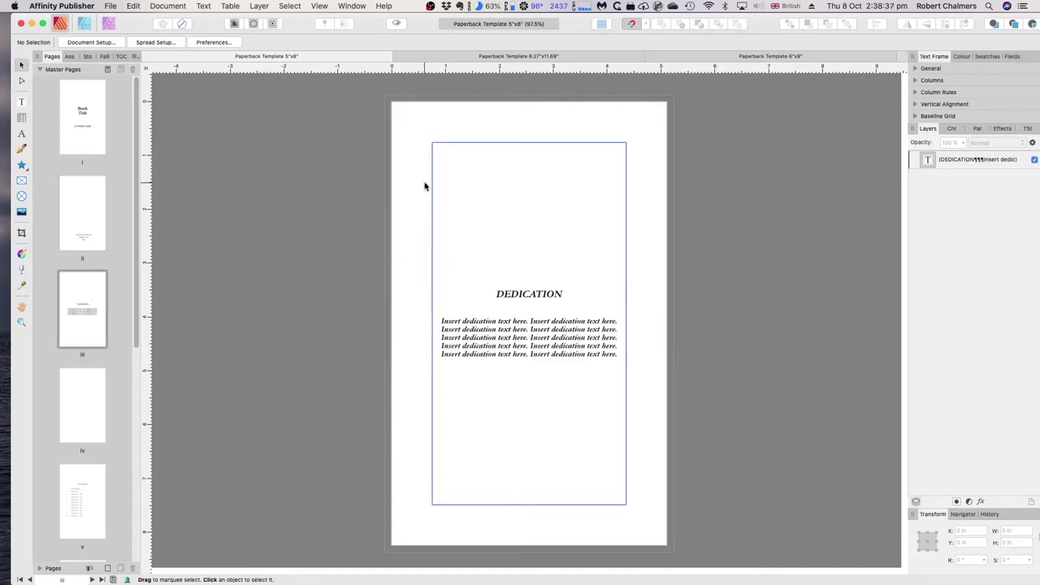
pyautogui.click(163, 43)
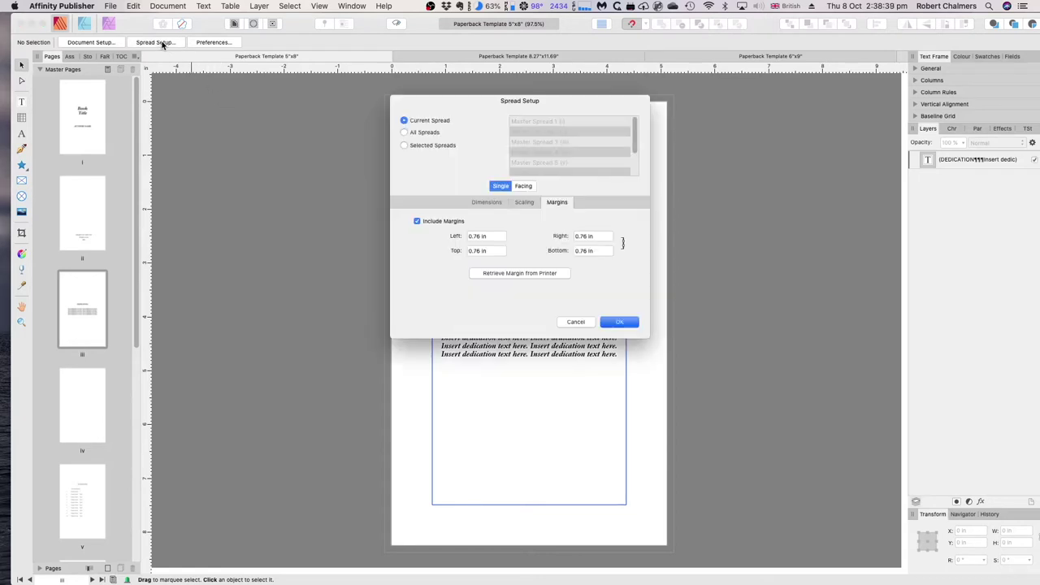
pyautogui.click(581, 324)
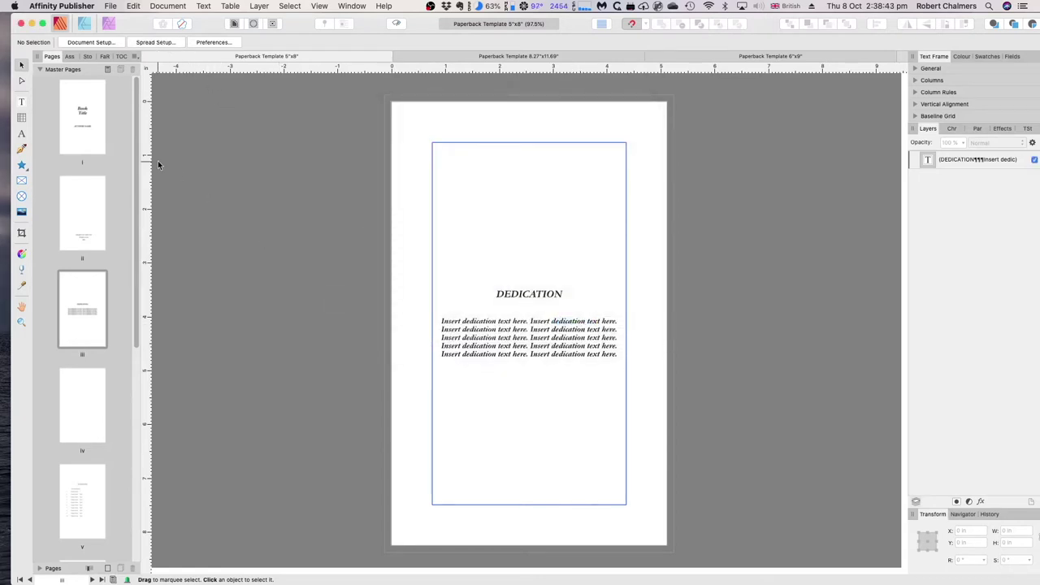
# Select the text frame on master page i and view master pages ii, iii, iv and v one after another
pyautogui.click(83, 117)
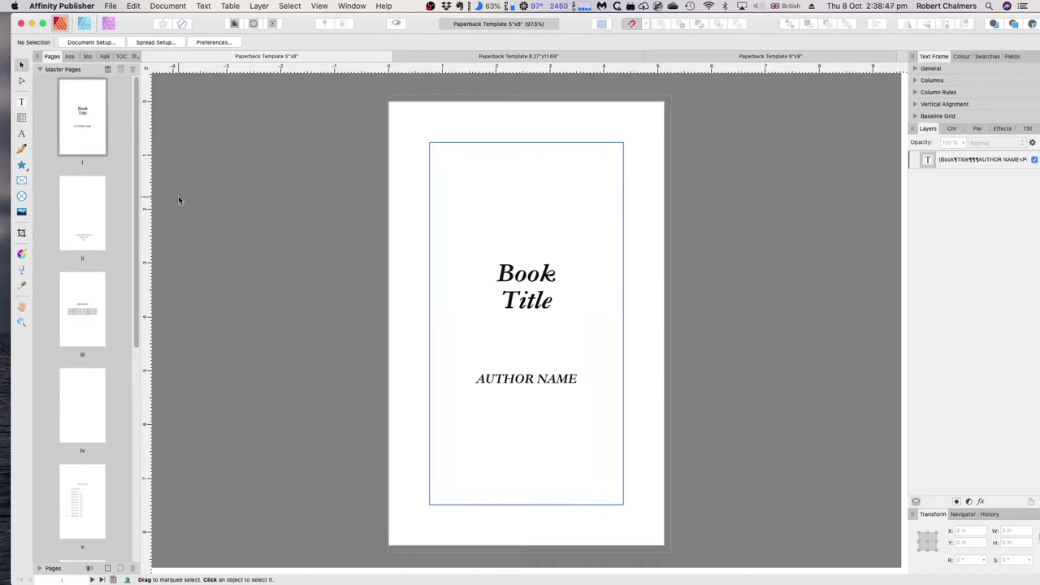
pyautogui.click(462, 241)
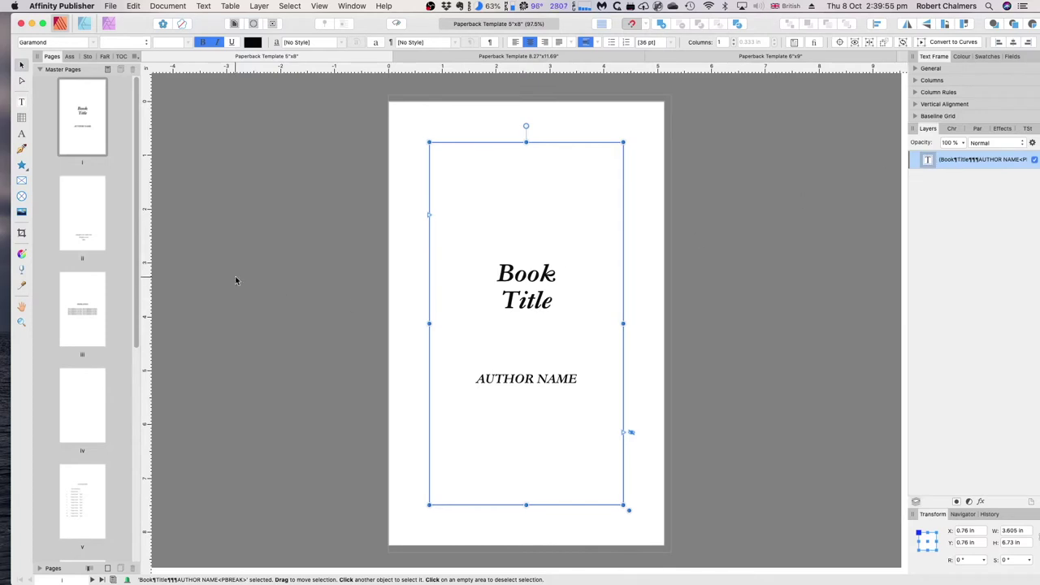
pyautogui.doubleClick(84, 212)
pyautogui.doubleClick(88, 308)
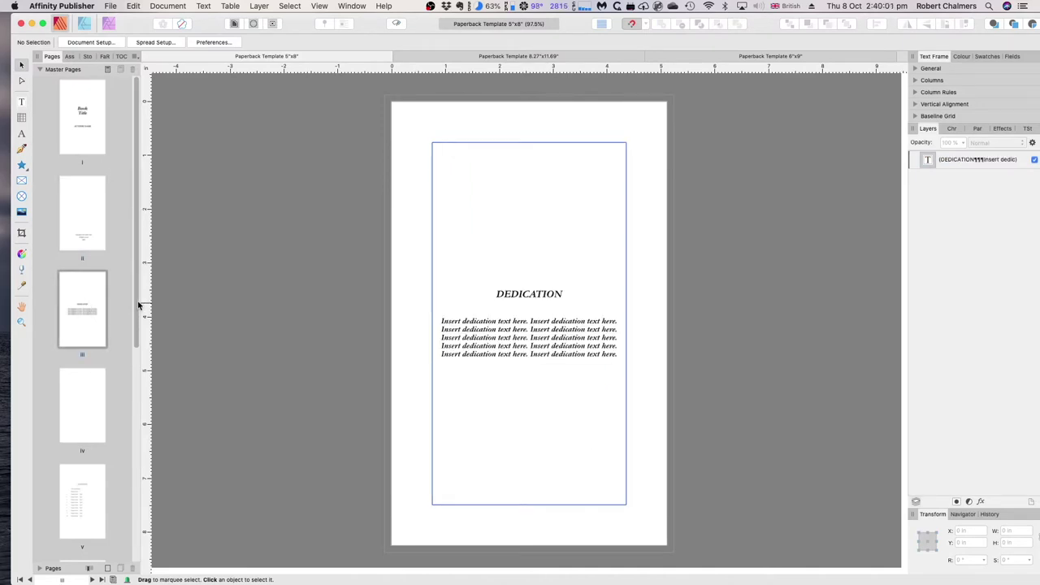
pyautogui.moveTo(139, 304); pyautogui.dragTo(141, 387)
pyautogui.scroll(-2, 130, 369)
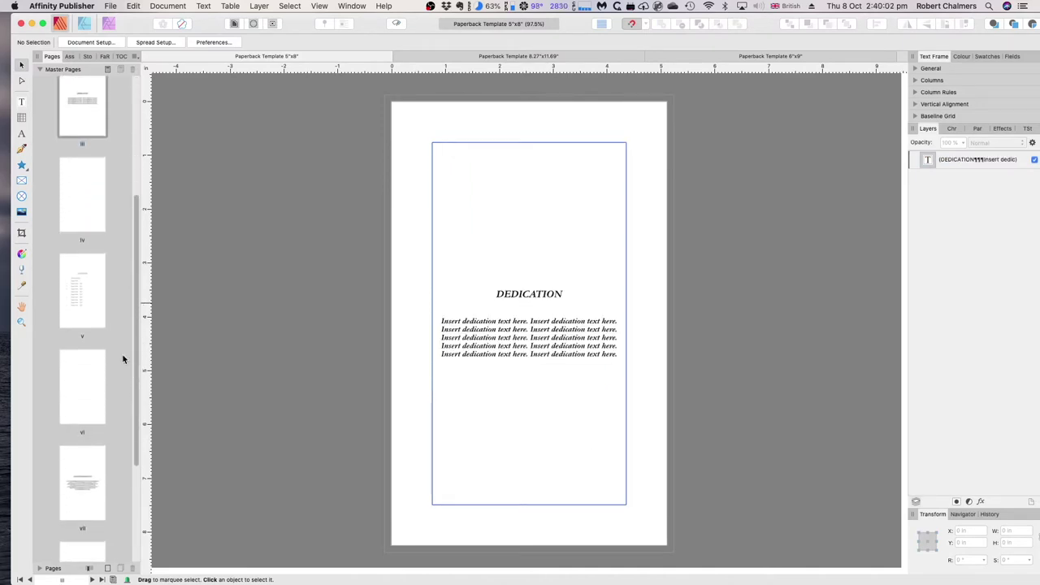
pyautogui.doubleClick(82, 200)
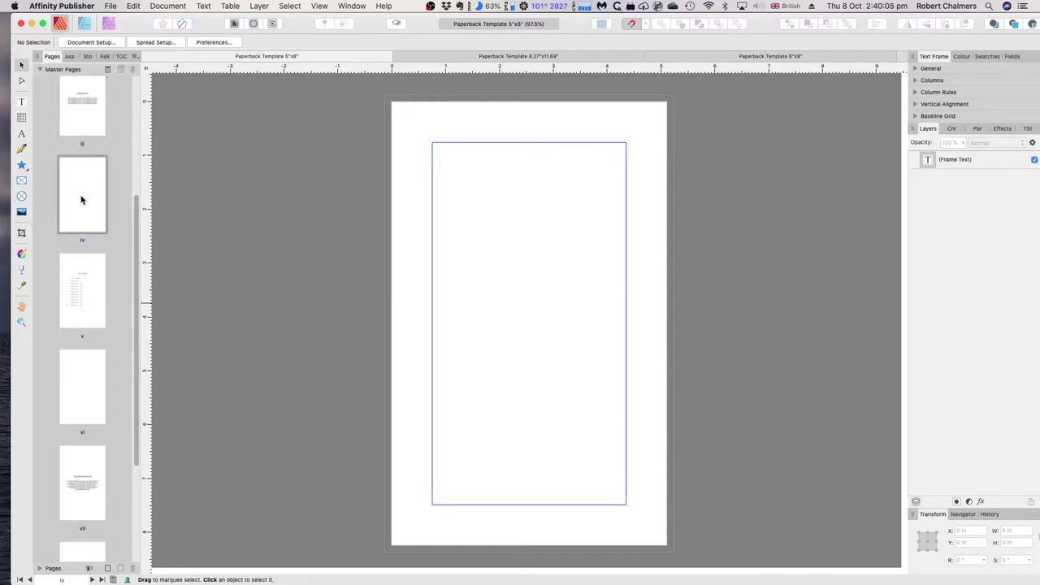
pyautogui.doubleClick(85, 297)
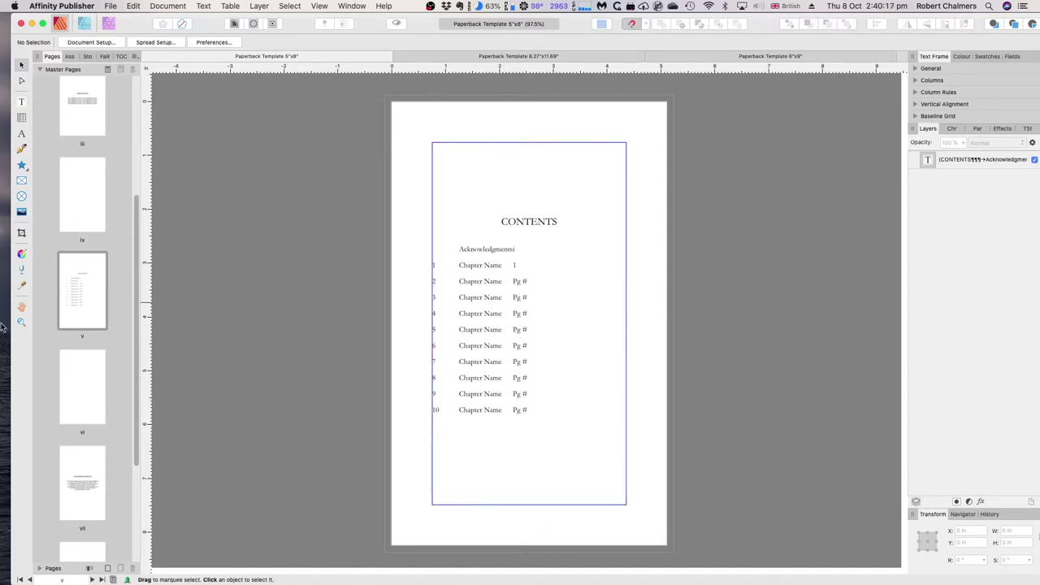
# Select the text frame on master page vi and view masters vii, viii and the facing-page Body master
pyautogui.click(86, 389)
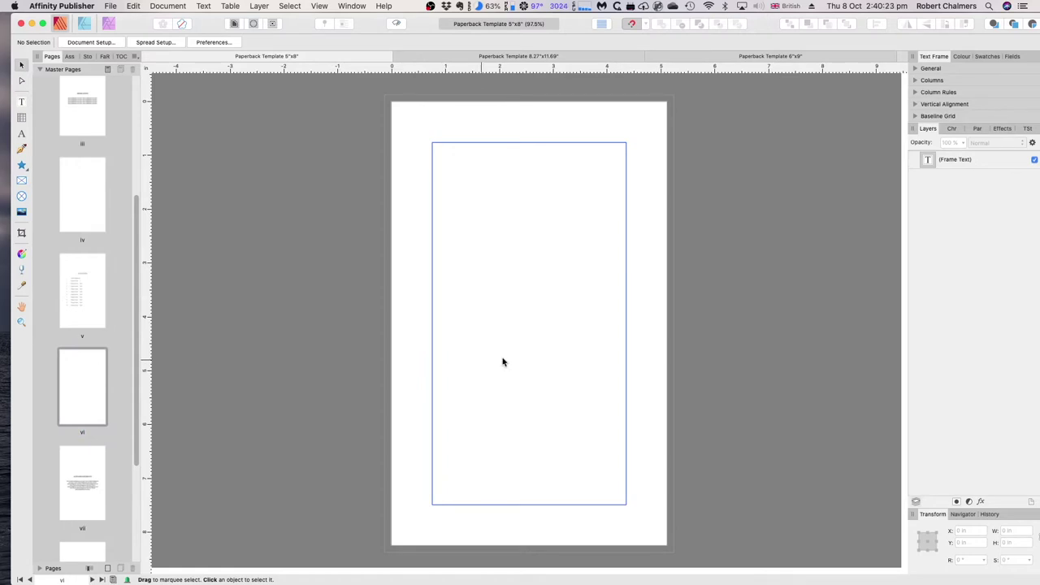
pyautogui.click(551, 349)
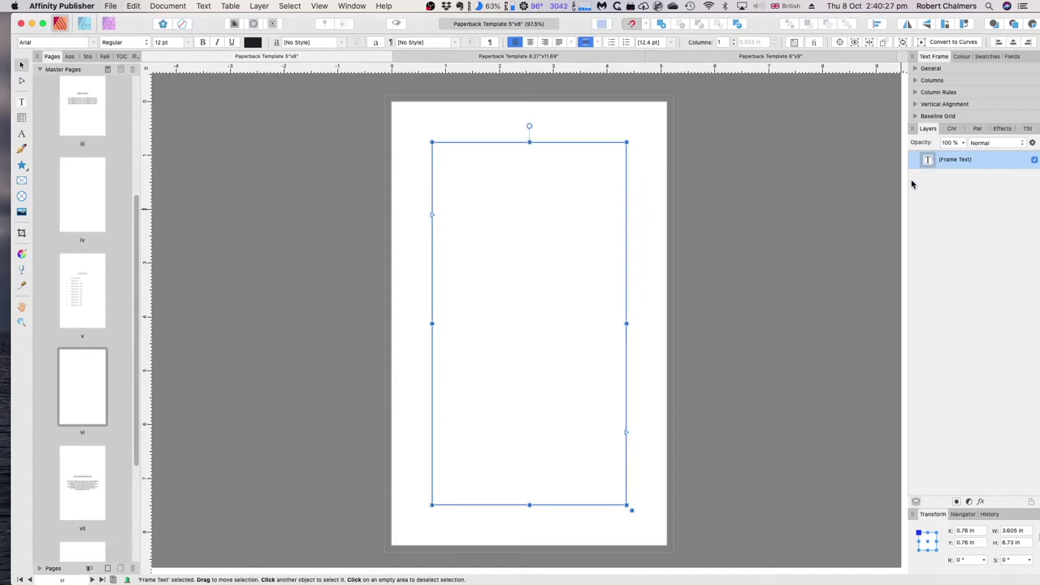
pyautogui.scroll(-5, 131, 322)
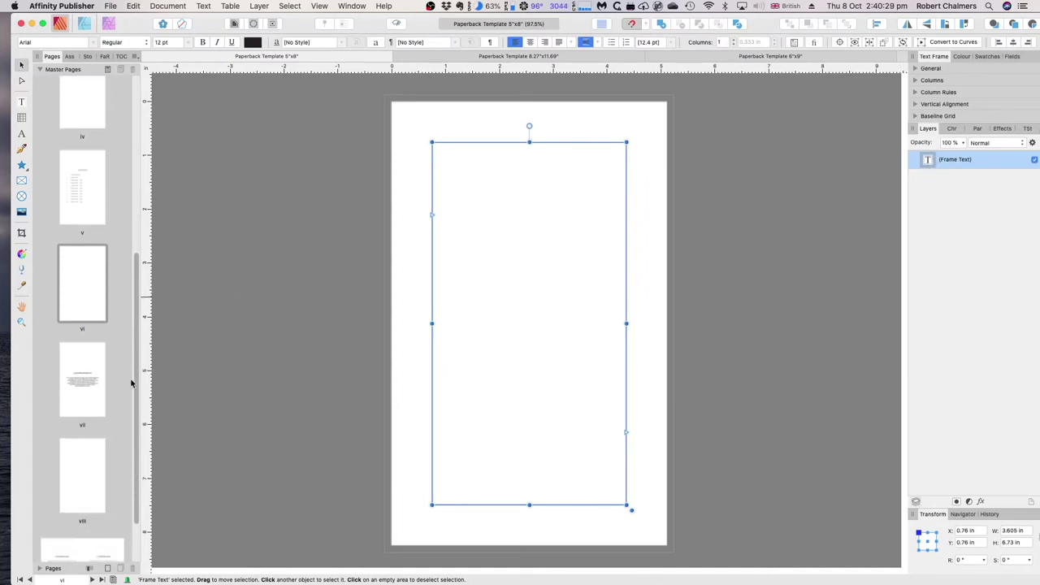
pyautogui.doubleClick(90, 331)
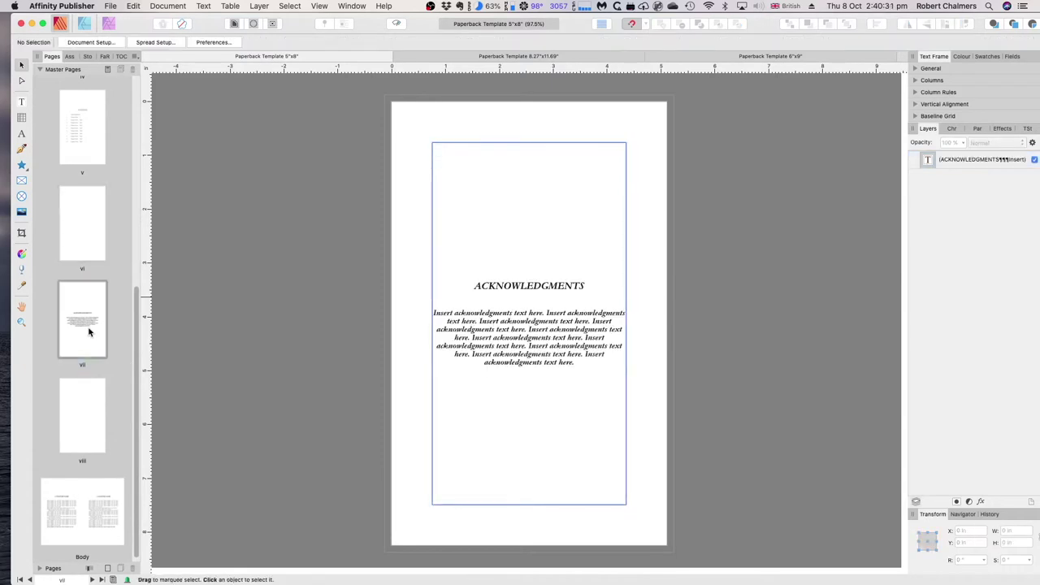
pyautogui.doubleClick(88, 416)
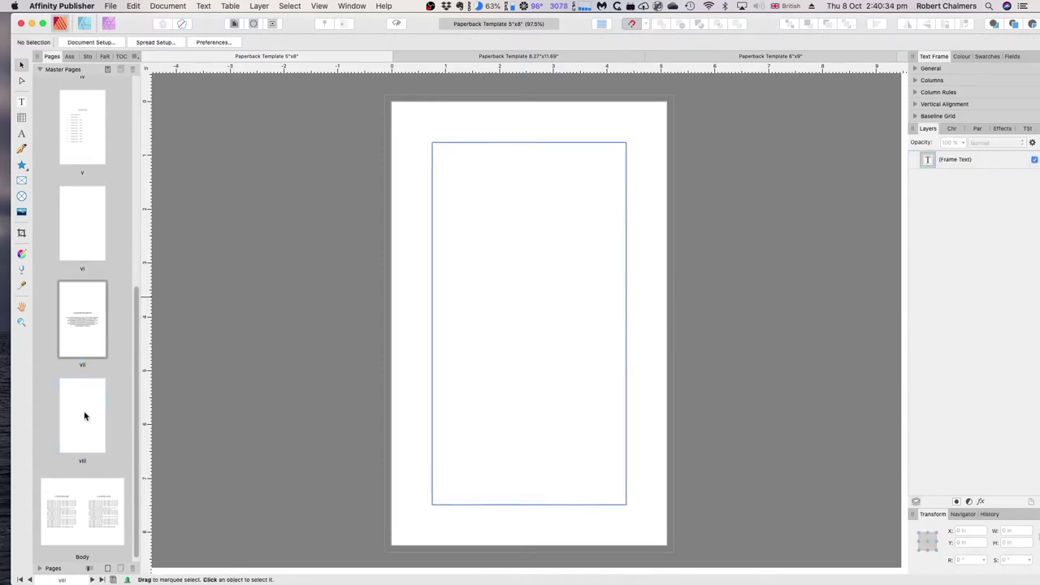
pyautogui.doubleClick(85, 498)
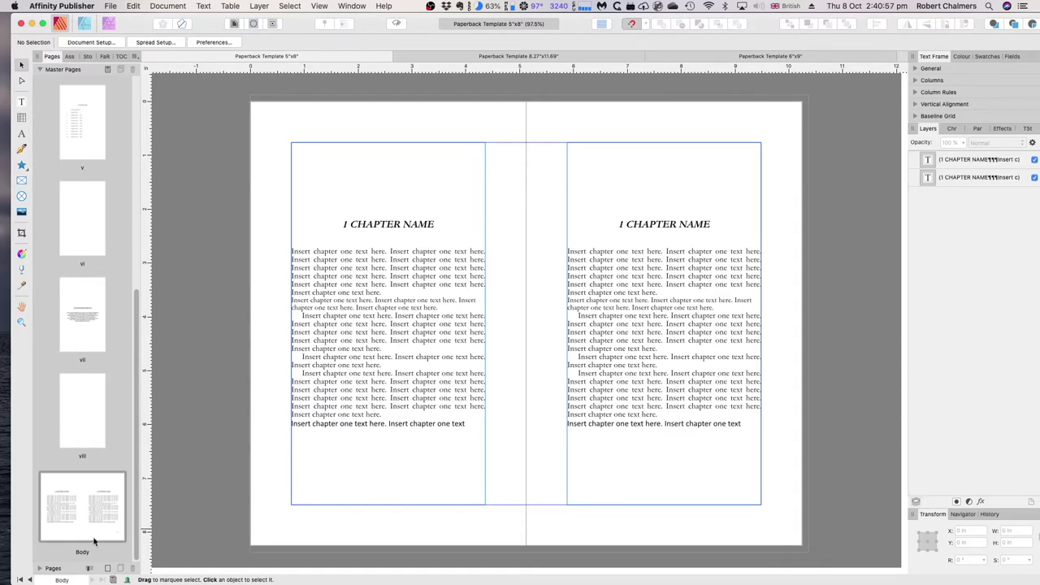
# Show the document's pages alongside the masters and view page 1 and the pages 2,3 spread
pyautogui.click(39, 569)
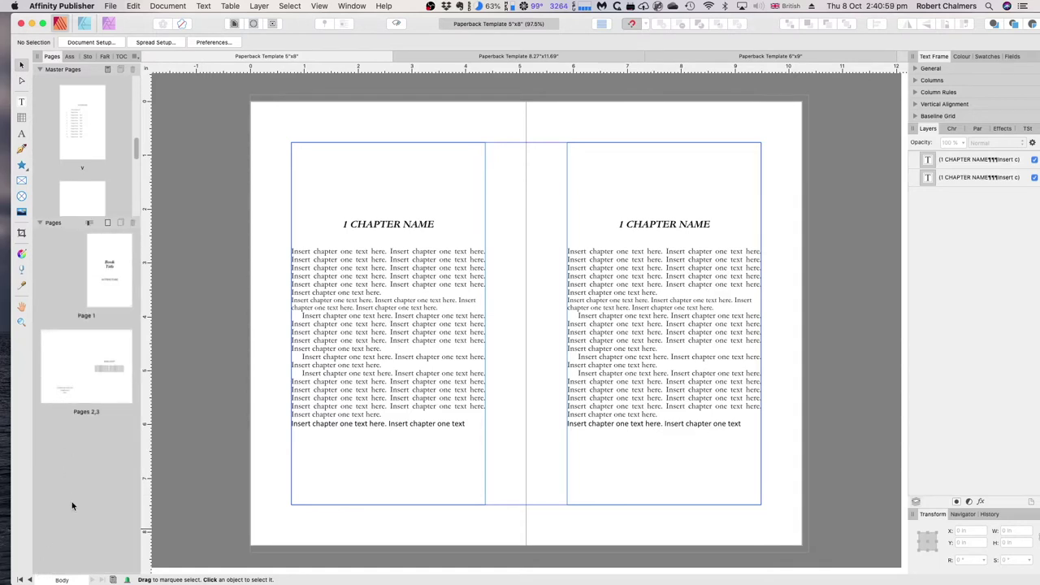
pyautogui.click(116, 277)
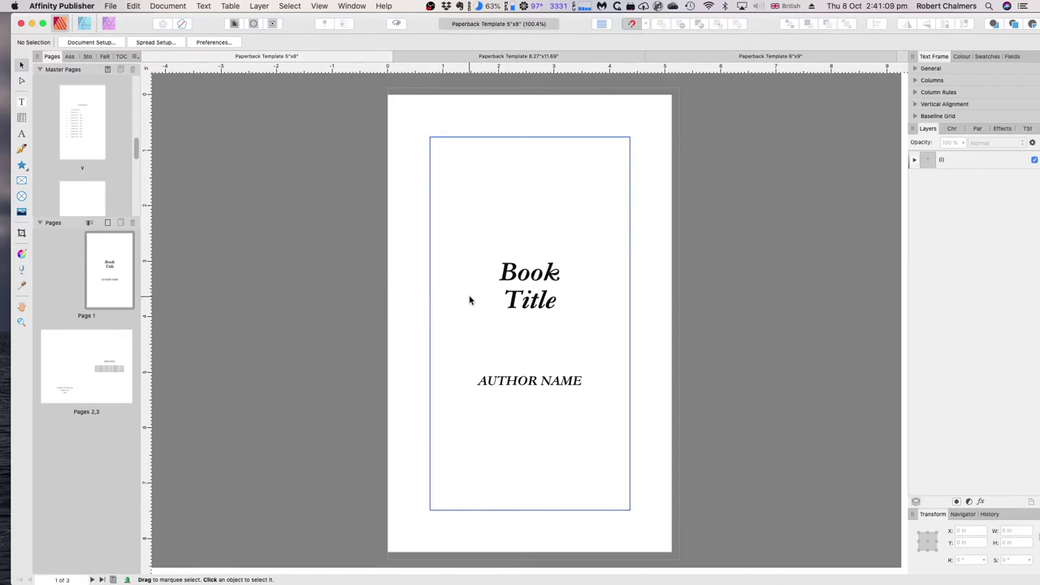
pyautogui.moveTo(136, 154); pyautogui.dragTo(135, 79)
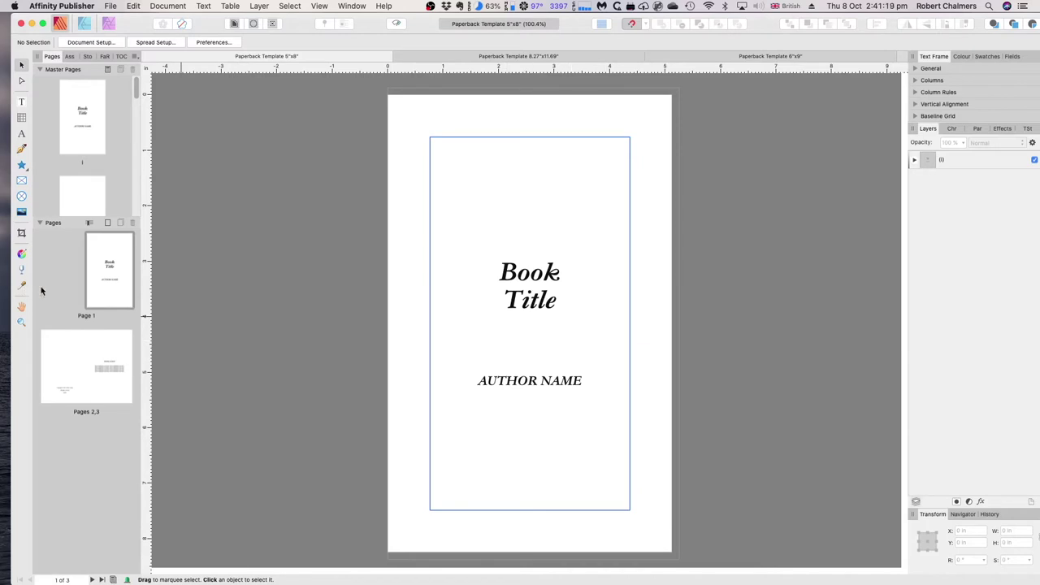
pyautogui.moveTo(107, 274)
pyautogui.moveTo(116, 368)
pyautogui.click(66, 371)
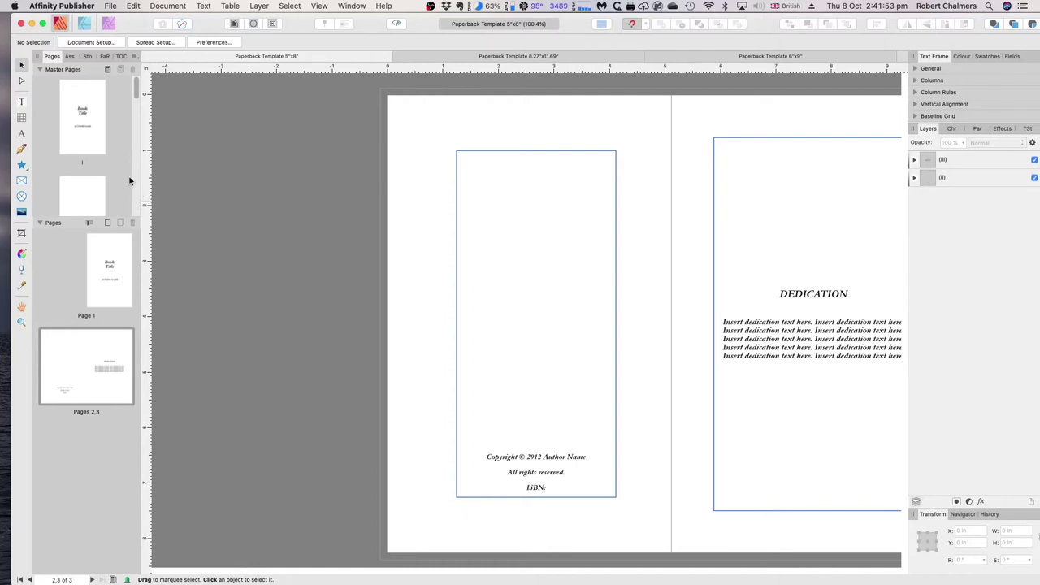
# Select the title text frame on page 1 and inspect that page's Apply Master settings without applying them
pyautogui.click(113, 282)
pyautogui.doubleClick(113, 282)
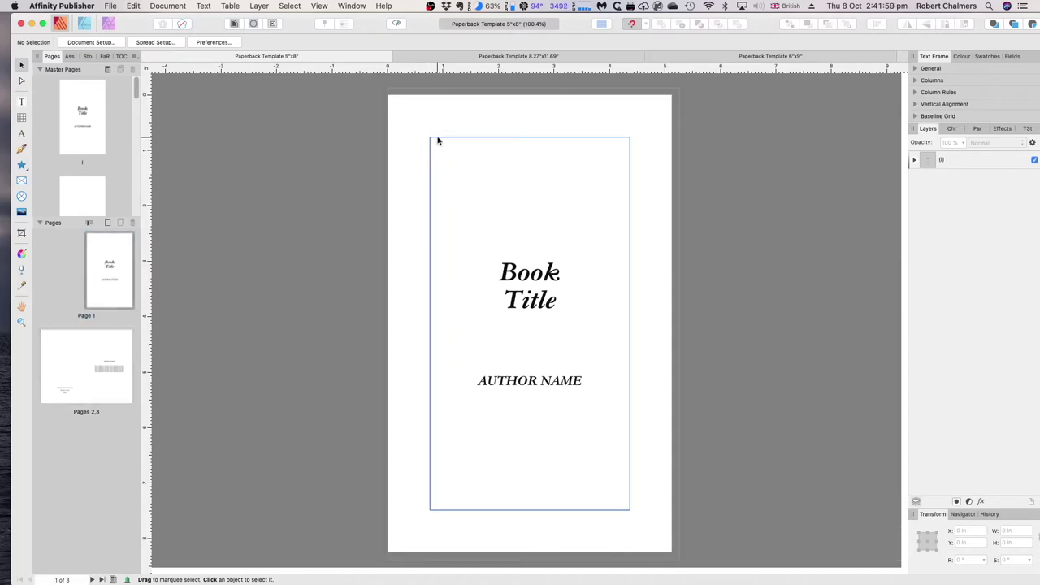
pyautogui.click(468, 203)
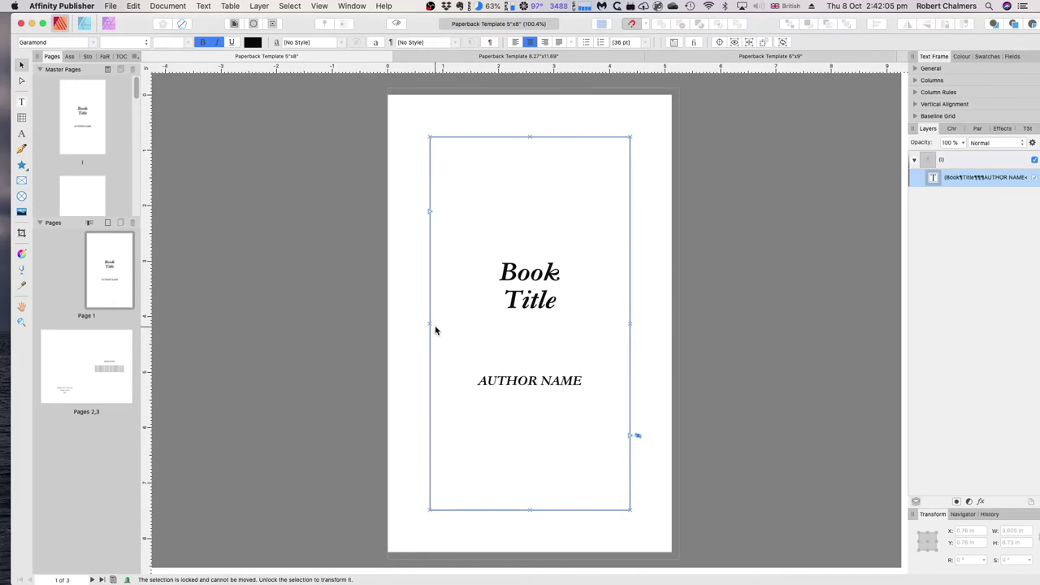
pyautogui.rightClick(110, 276)
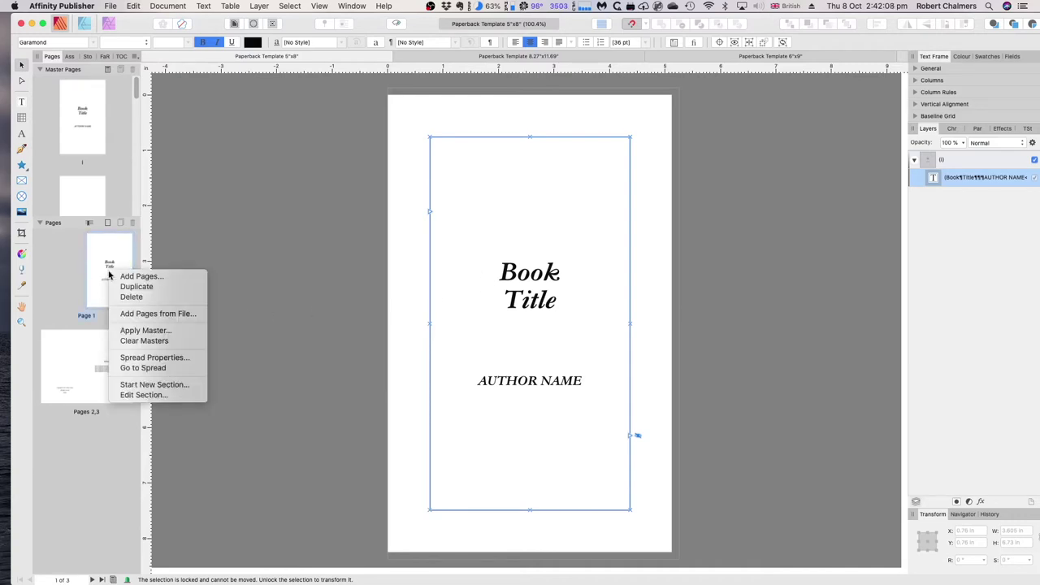
pyautogui.click(121, 331)
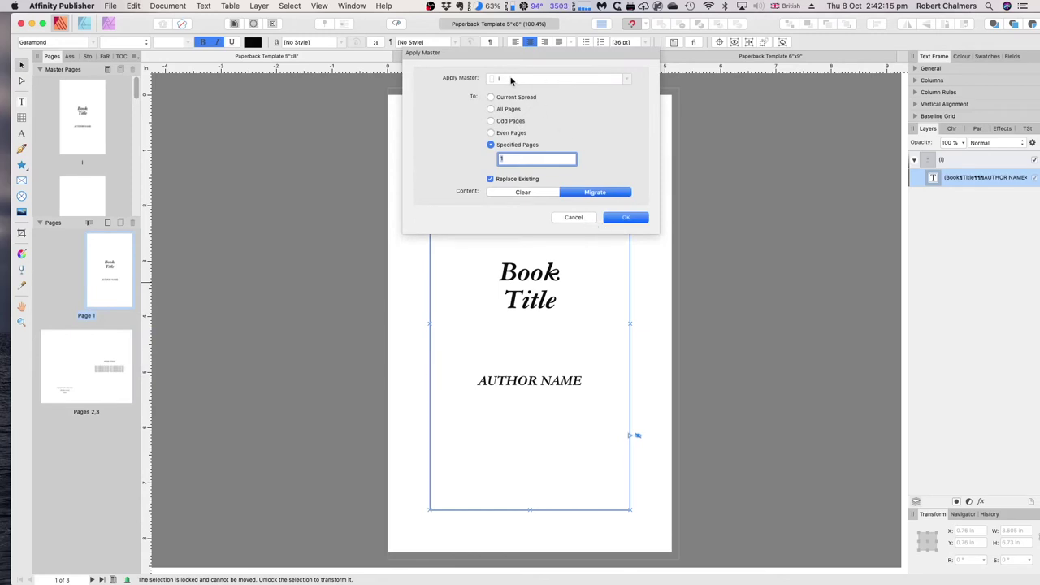
pyautogui.click(580, 220)
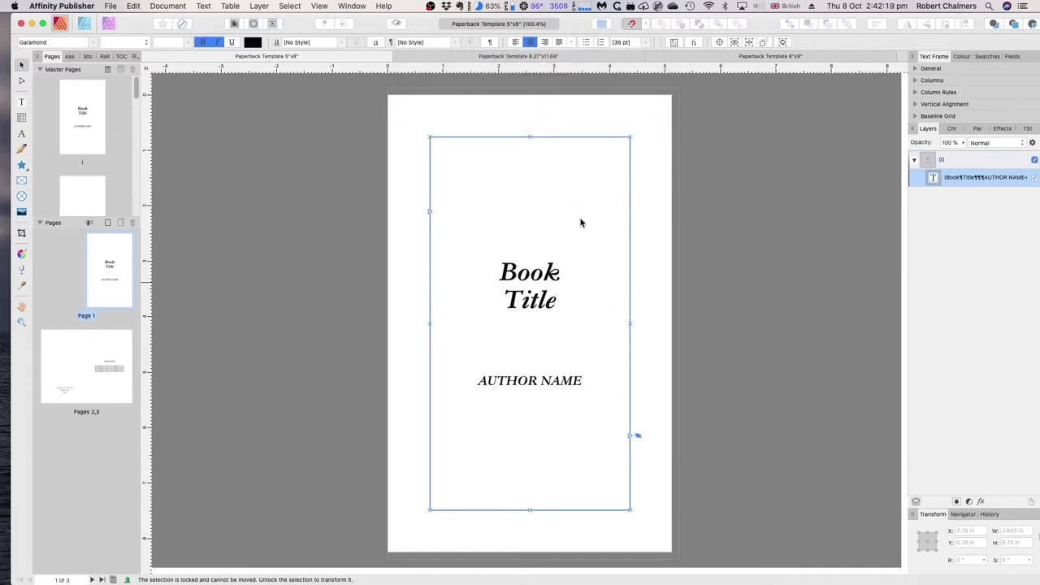
# Display page 3 and inspect its Apply Master settings and the list of available masters without applying one
pyautogui.click(110, 352)
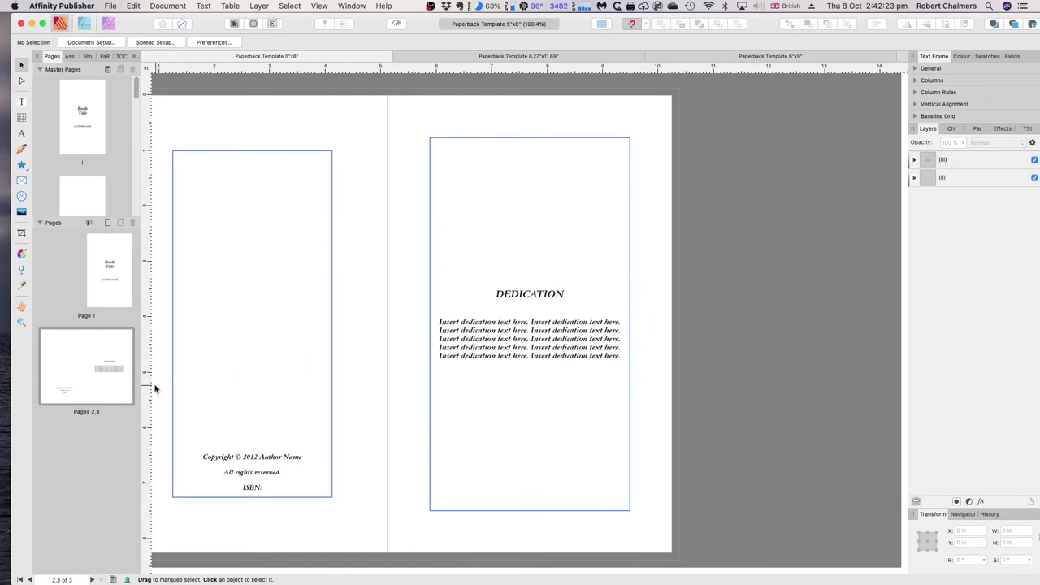
pyautogui.click(115, 363)
pyautogui.rightClick(109, 357)
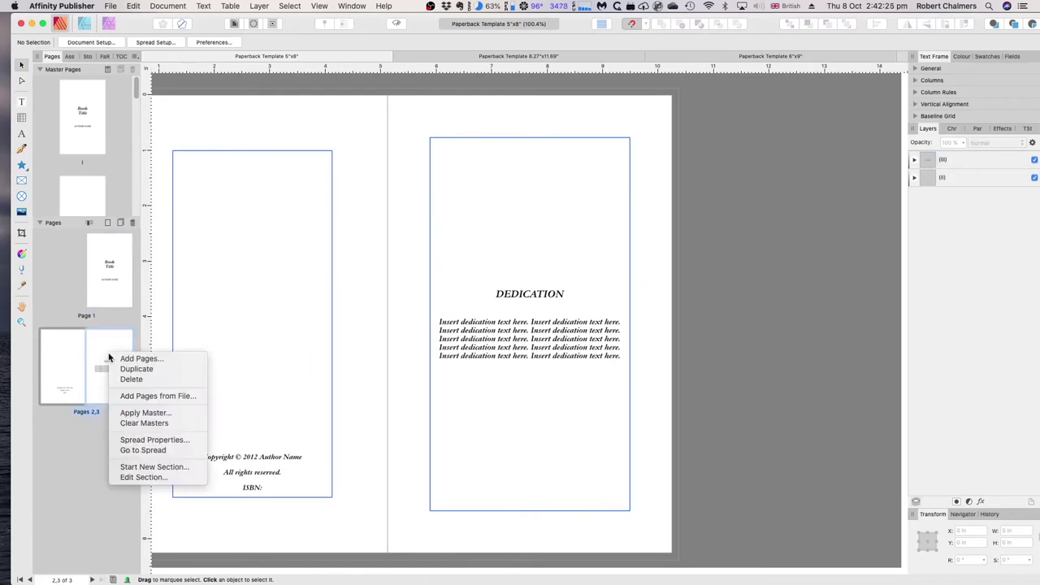
pyautogui.click(138, 413)
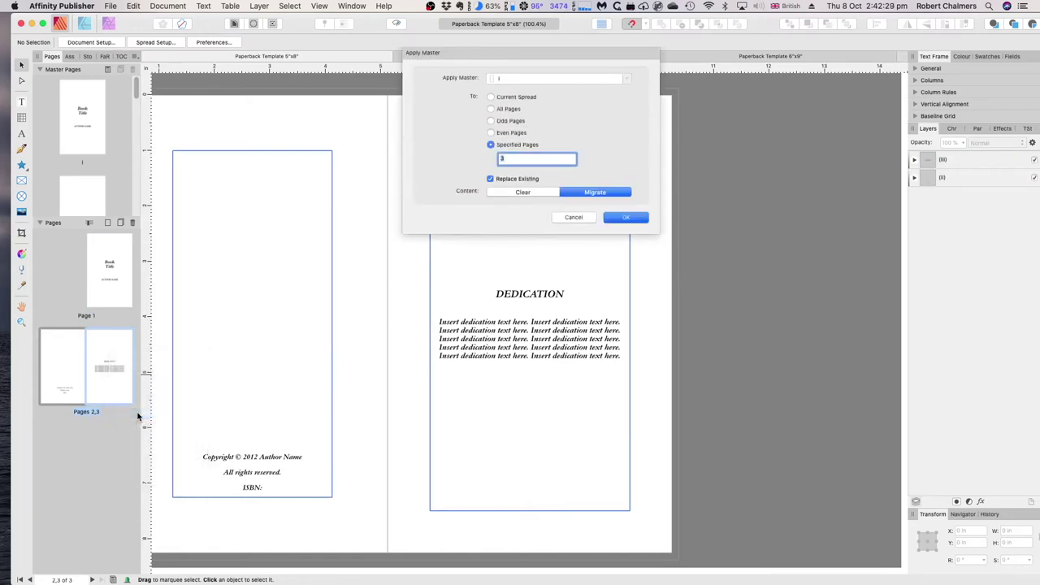
pyautogui.click(524, 80)
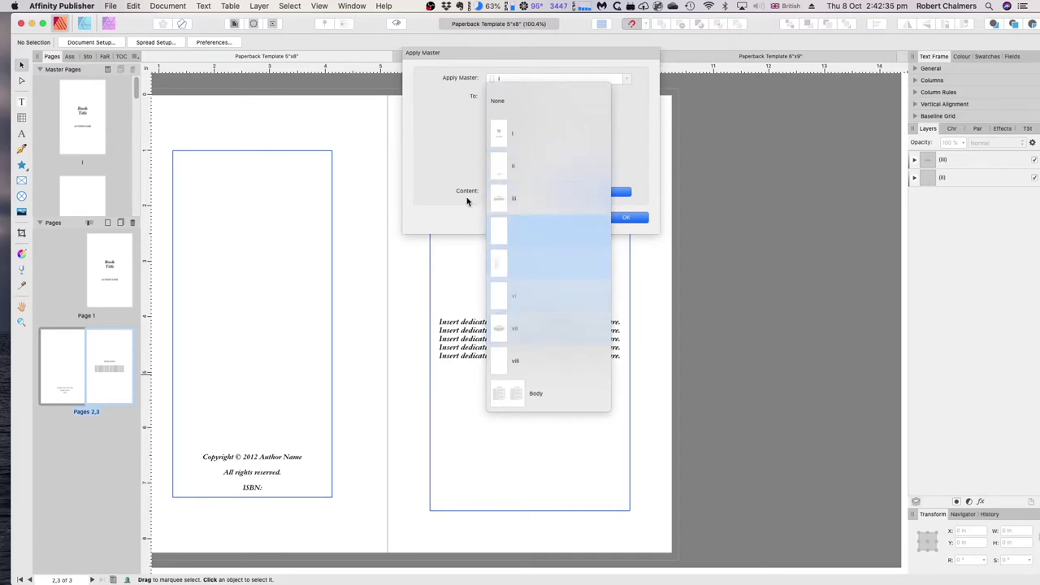
pyautogui.click(447, 181)
pyautogui.click(579, 220)
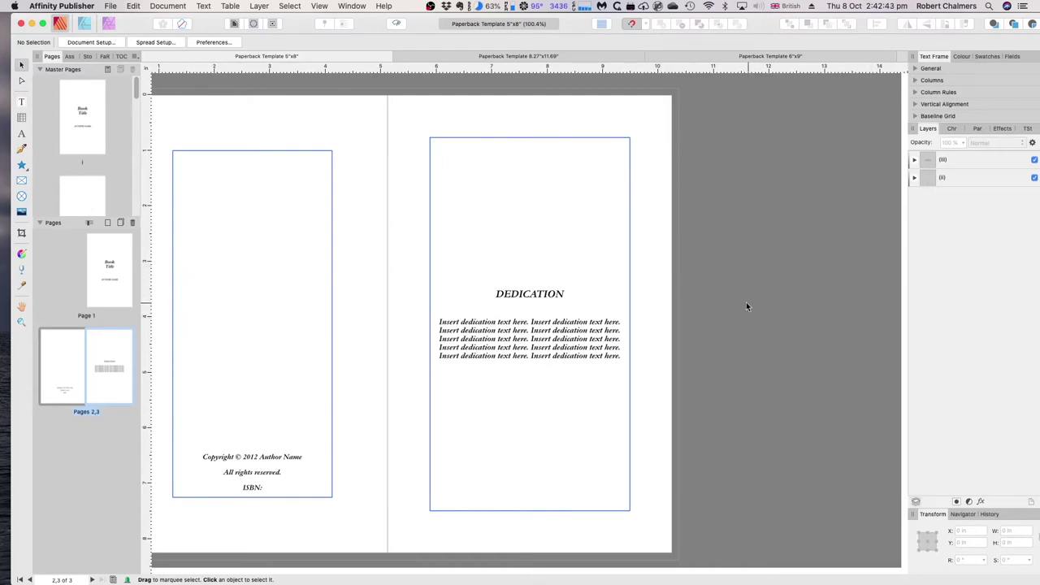
# Select the master layers ii and iii of the pages 2,3 spread in turn to see which page each covers
pyautogui.click(947, 177)
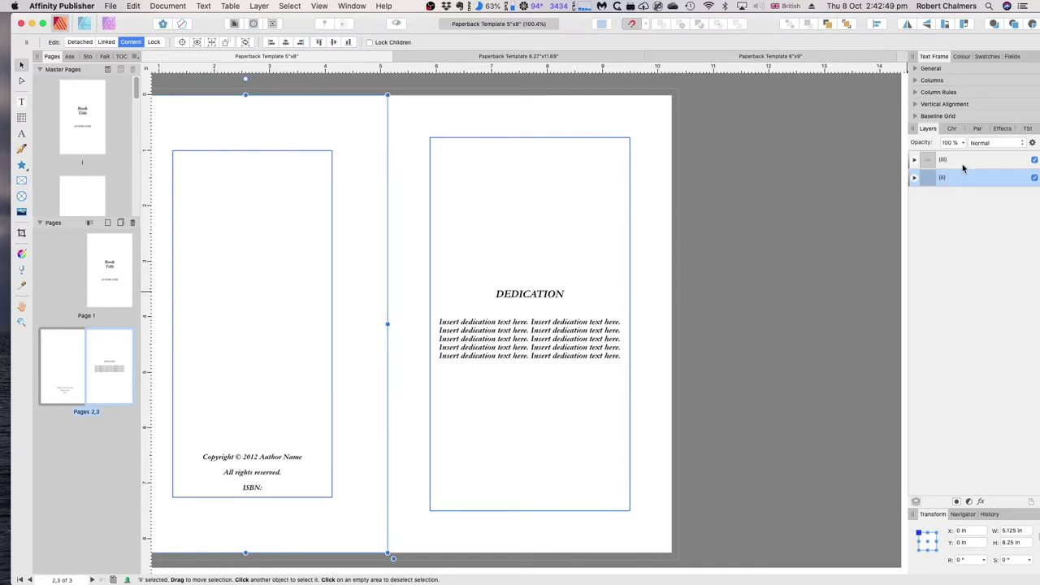
pyautogui.click(960, 161)
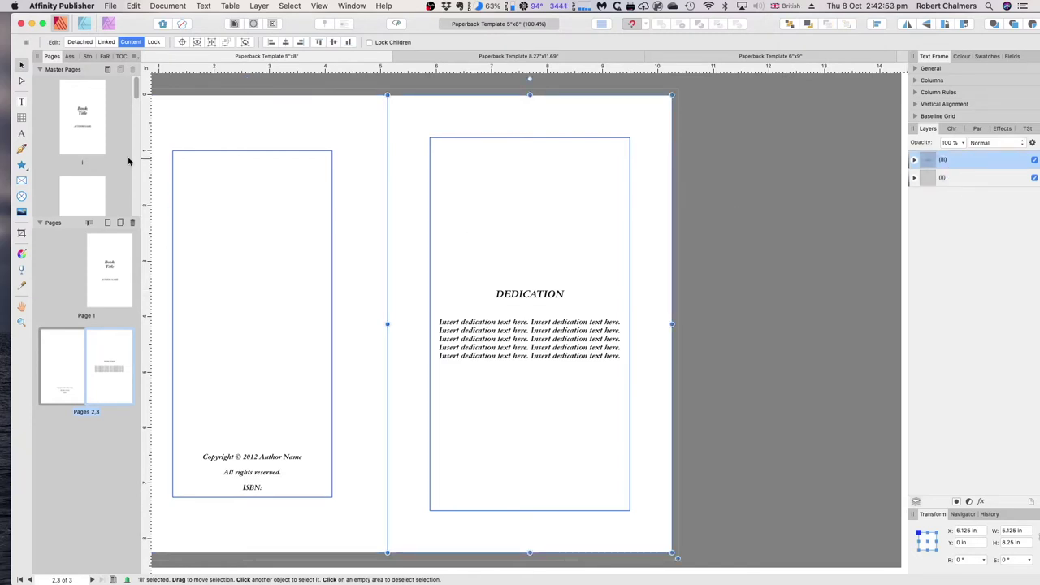
# Switch to the 8.27"x11.69" paperback template and review the Spread Setup of master i without changing it
pyautogui.click(515, 56)
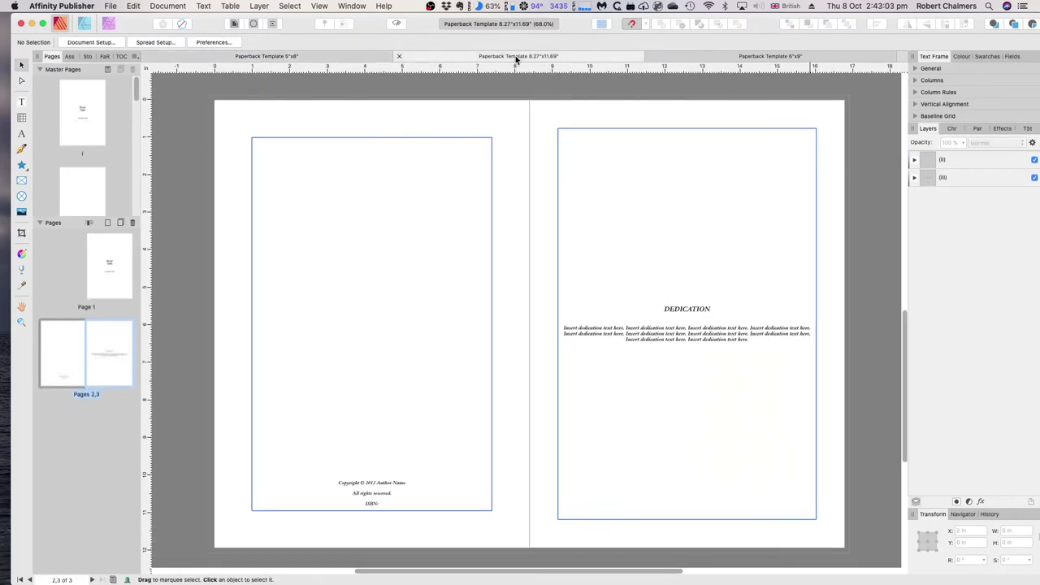
pyautogui.click(104, 285)
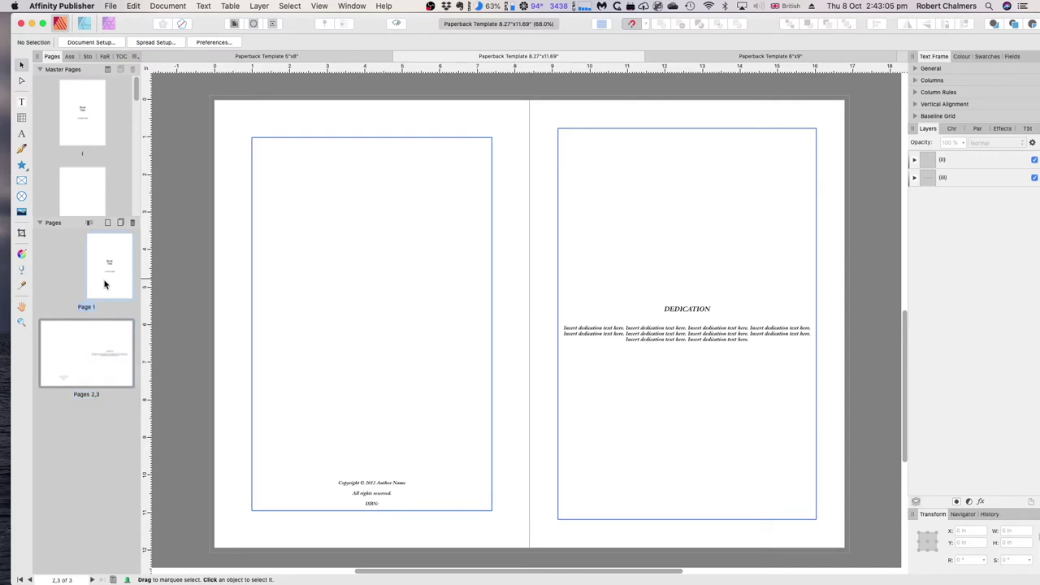
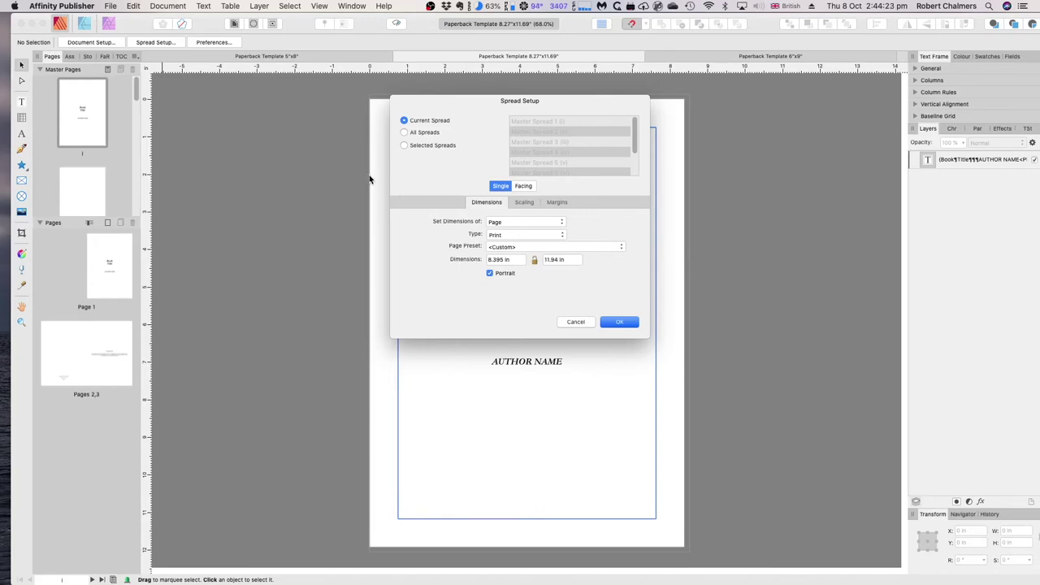
pyautogui.click(584, 322)
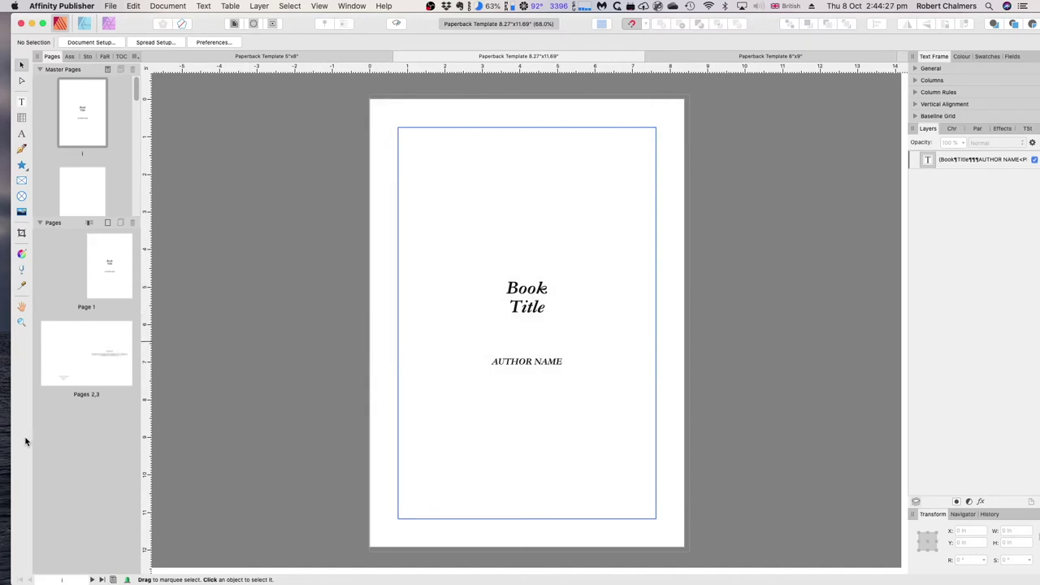
# Compare the title text frame on page 1 with the same frame on master i by selecting each, then return to page 1
pyautogui.click(110, 260)
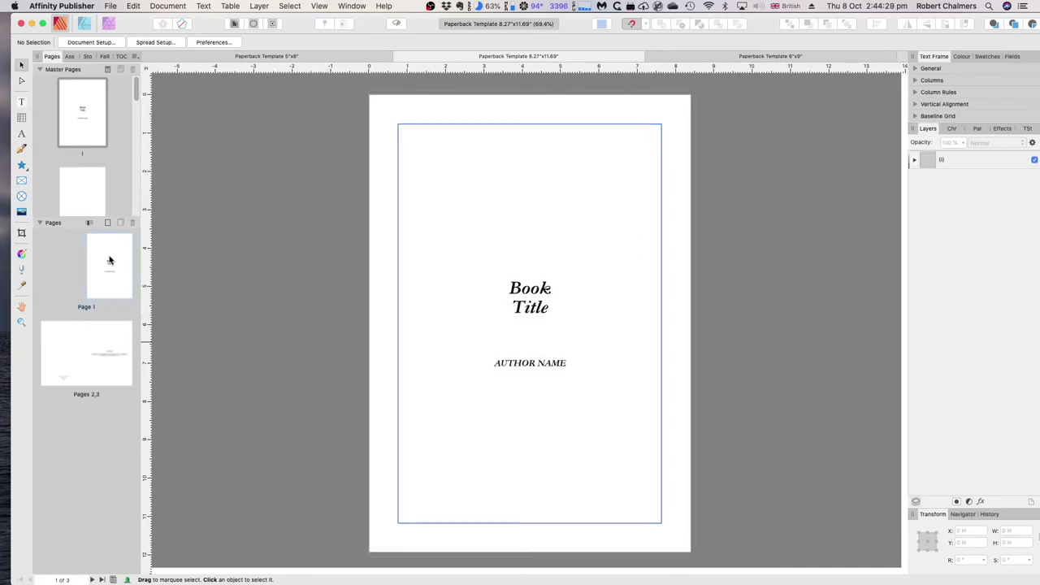
pyautogui.click(457, 311)
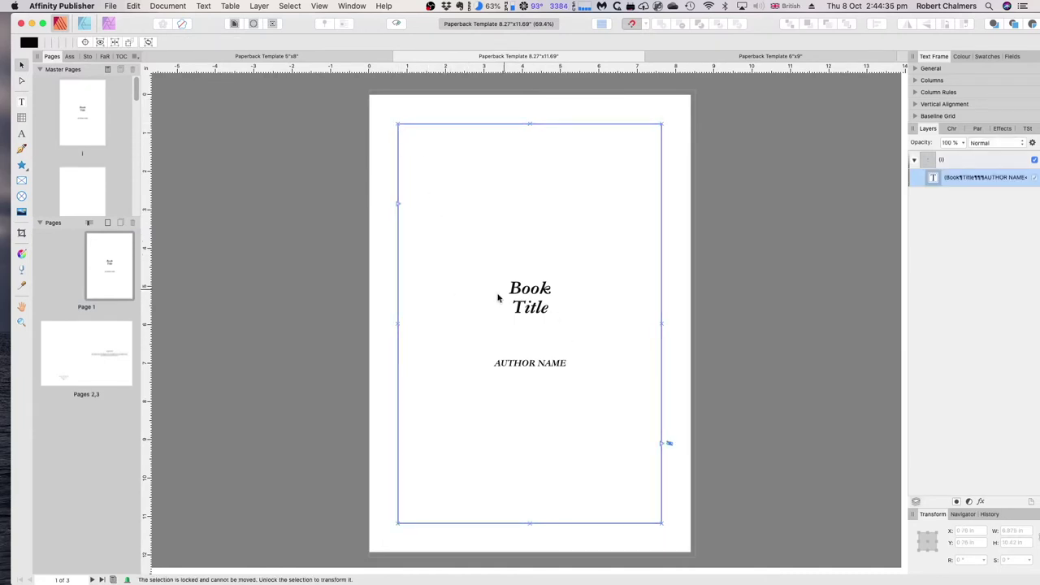
pyautogui.doubleClick(89, 113)
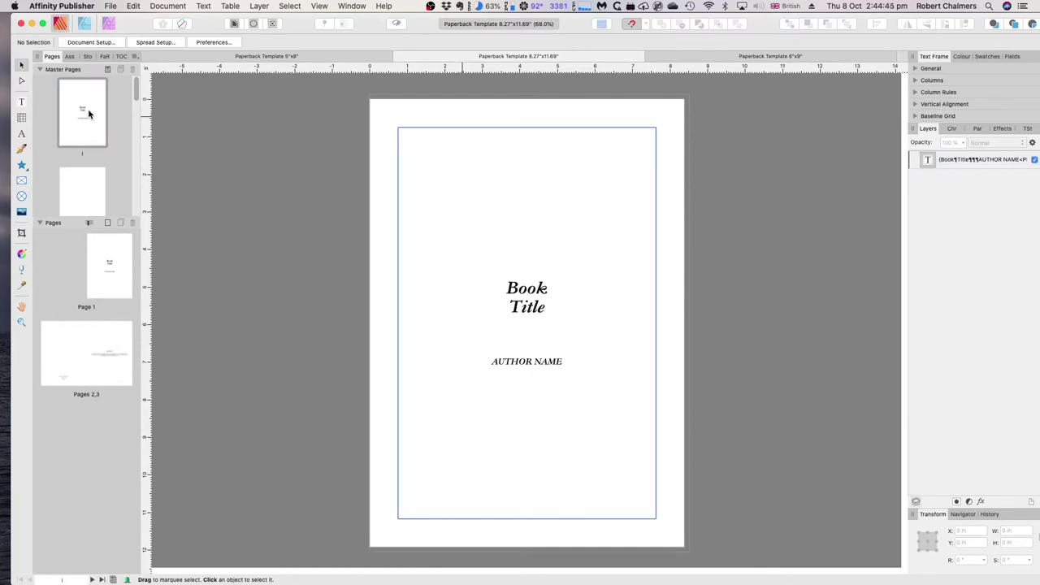
pyautogui.click(535, 317)
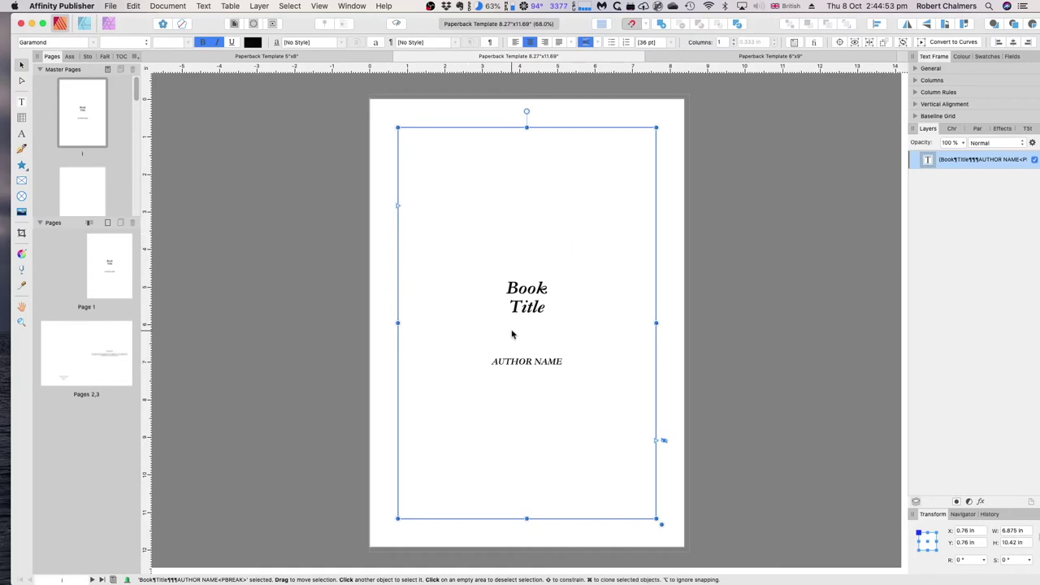
pyautogui.doubleClick(112, 268)
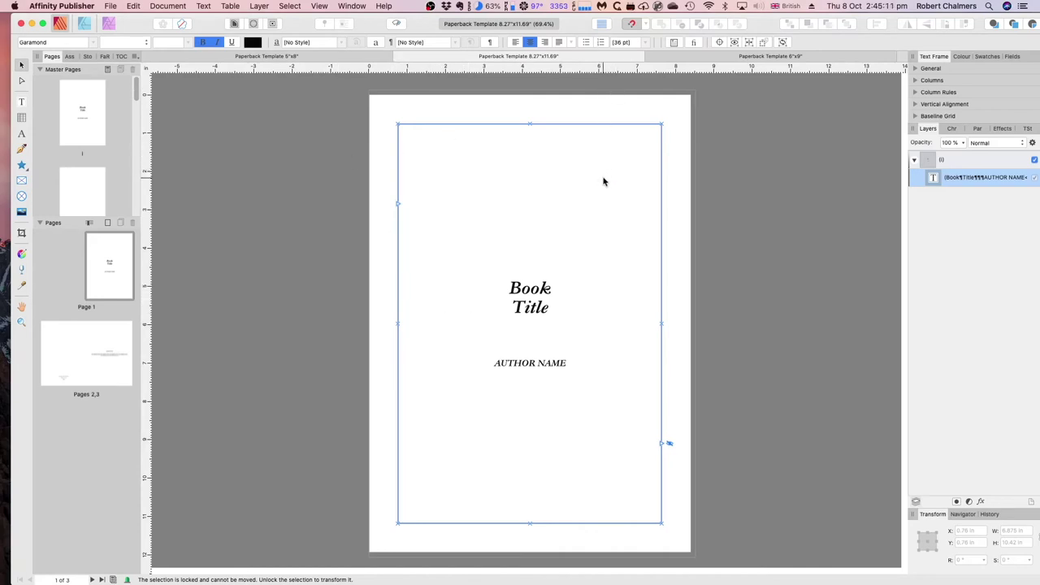
# Switch to the 6"x9" paperback template and review master i's Spread Setup dimensions, scaling and margins without changing them
pyautogui.click(714, 55)
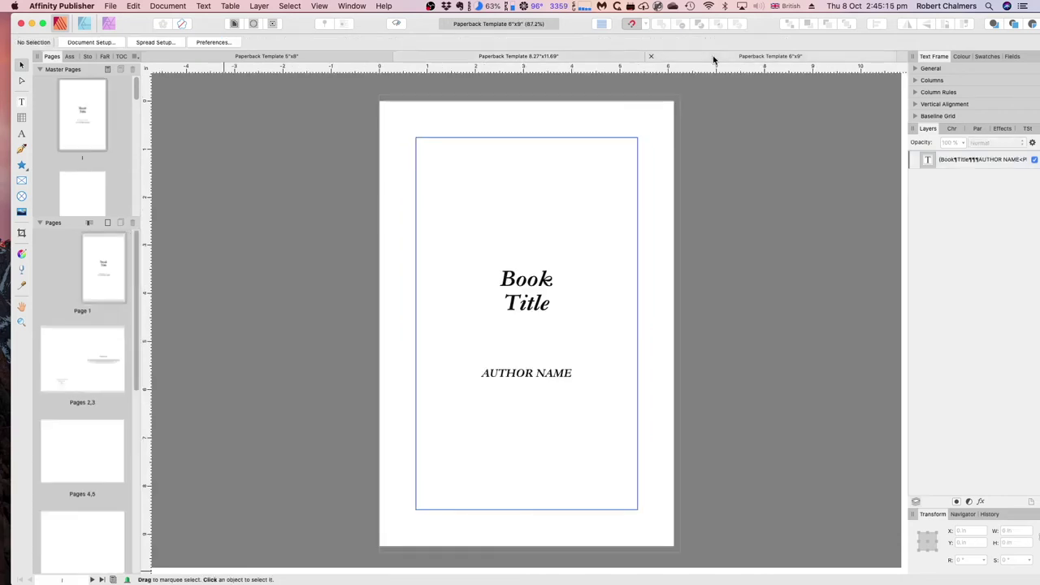
pyautogui.click(87, 127)
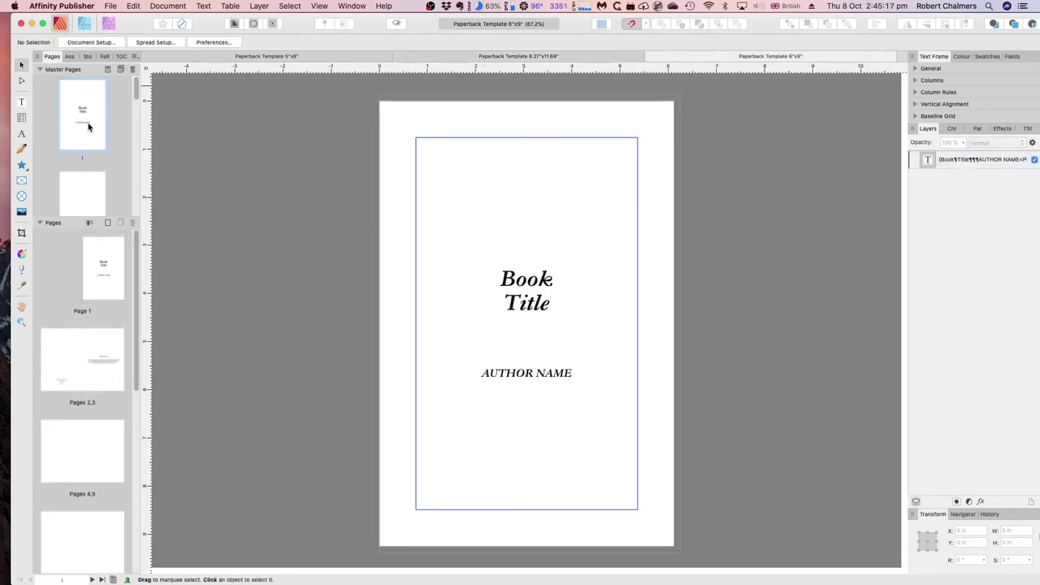
pyautogui.click(156, 42)
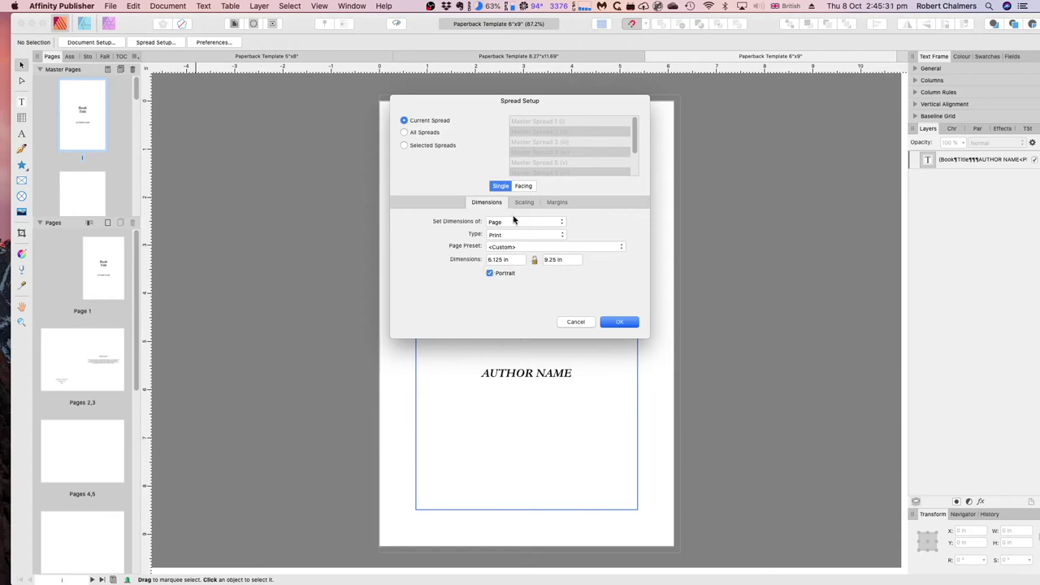
pyautogui.click(557, 204)
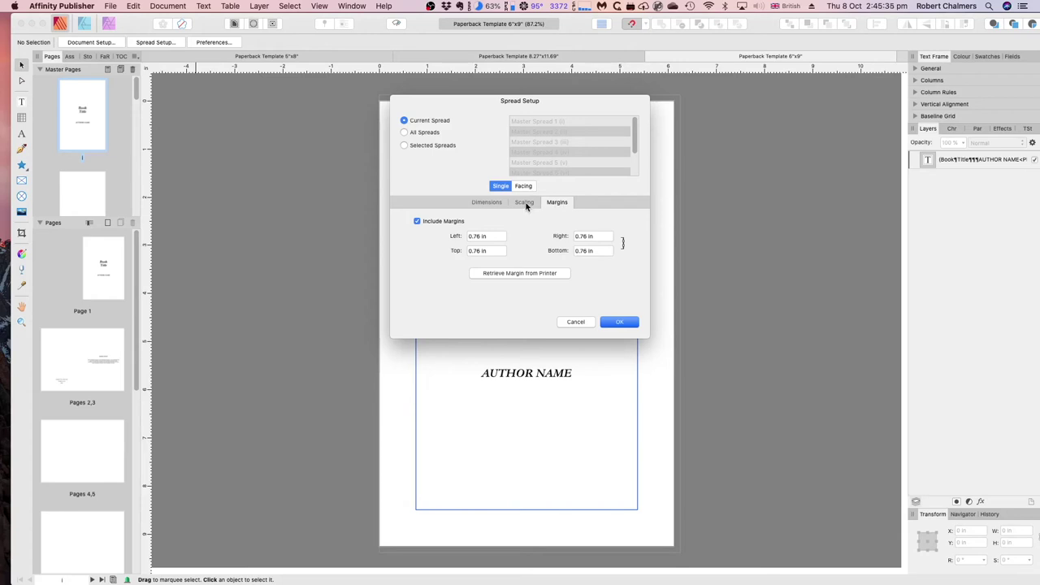
pyautogui.click(527, 205)
pyautogui.click(485, 208)
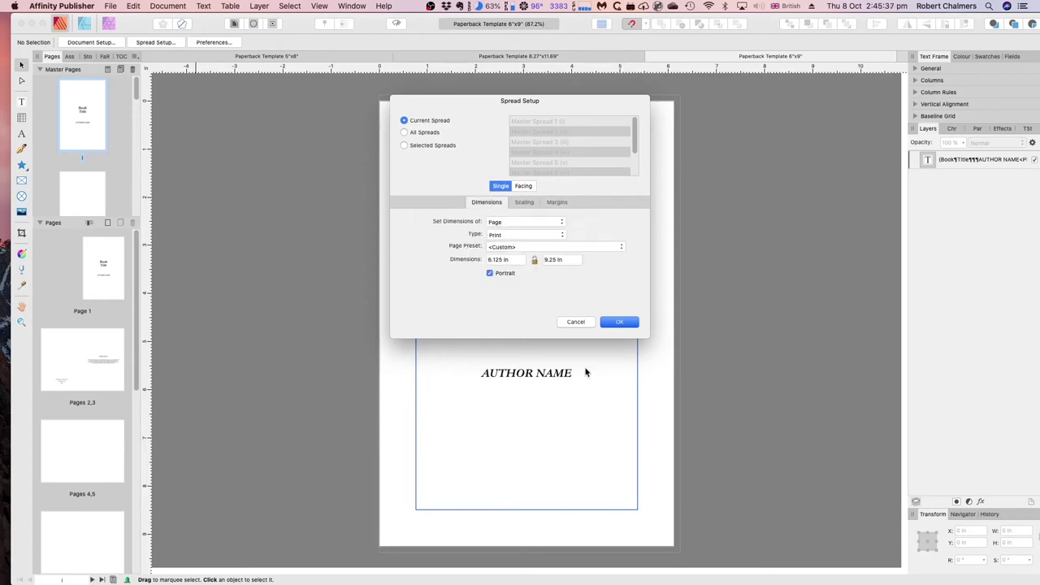
pyautogui.click(576, 323)
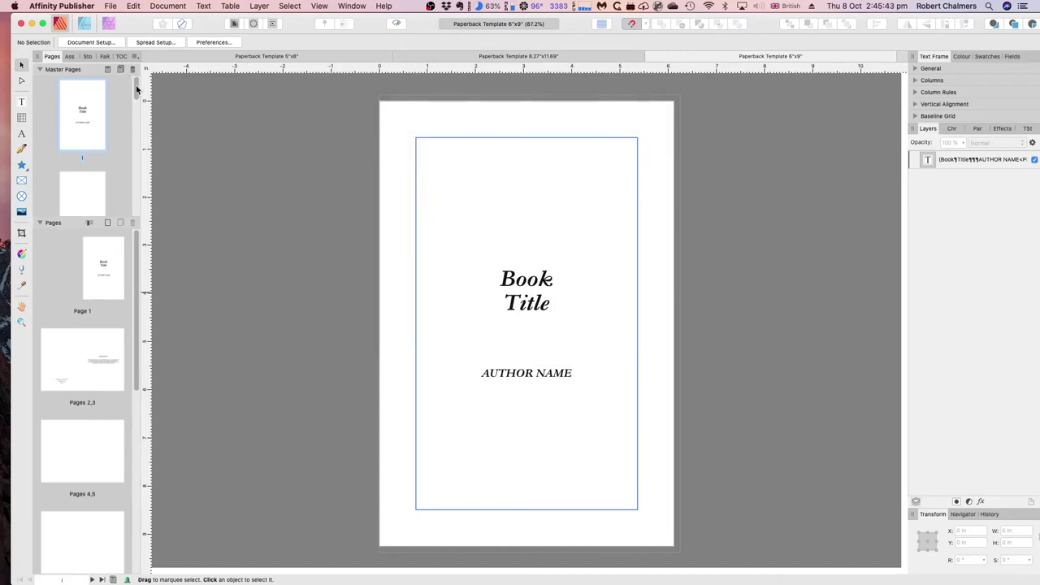
# Display the pages 2,3 spread, master i and page 1 of the 6"x9" template in turn
pyautogui.moveTo(137, 89)
pyautogui.mouseDown()
pyautogui.moveTo(131, 218)
pyautogui.moveTo(130, 88)
pyautogui.mouseUp()
pyautogui.moveTo(137, 99)
pyautogui.mouseDown()
pyautogui.moveTo(137, 112)
pyautogui.moveTo(134, 81)
pyautogui.mouseUp()
pyautogui.moveTo(109, 286)
pyautogui.click(81, 352)
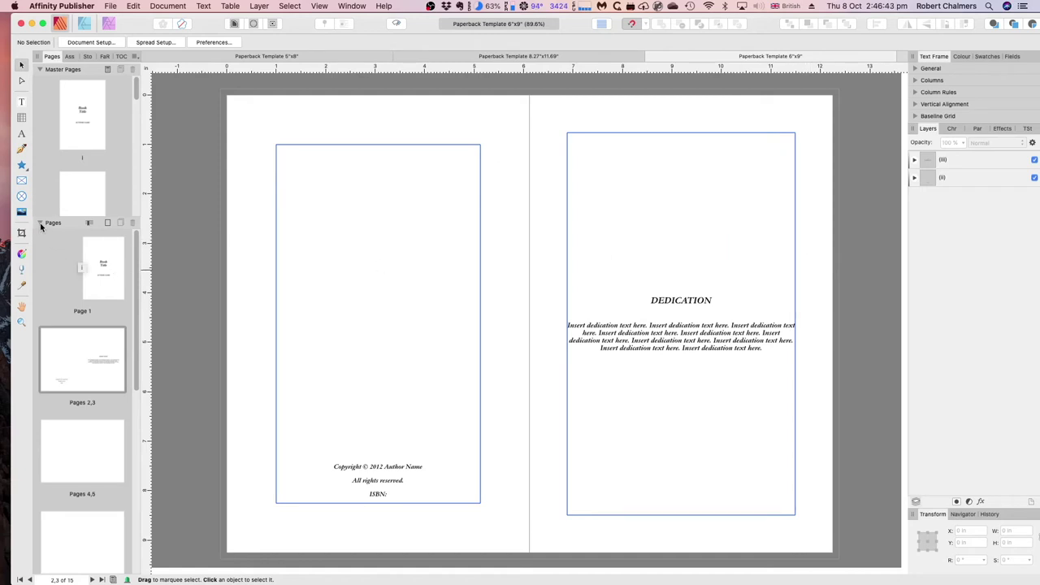
pyautogui.doubleClick(79, 107)
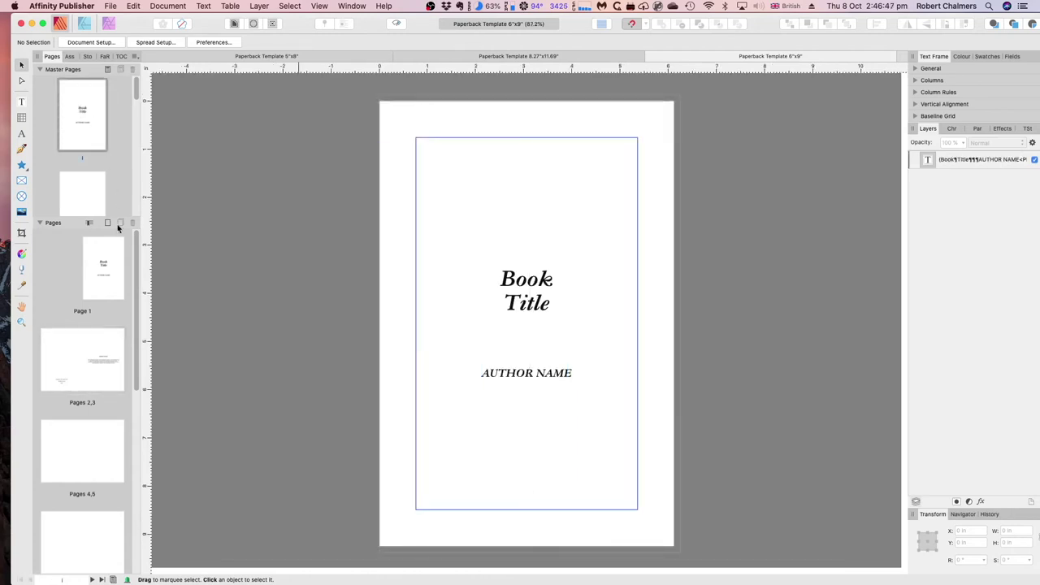
pyautogui.doubleClick(104, 274)
# Collapse the document pages list to look through the masters down to Body, then show the pages again
pyautogui.moveTo(139, 86); pyautogui.dragTo(138, 93)
pyautogui.click(39, 223)
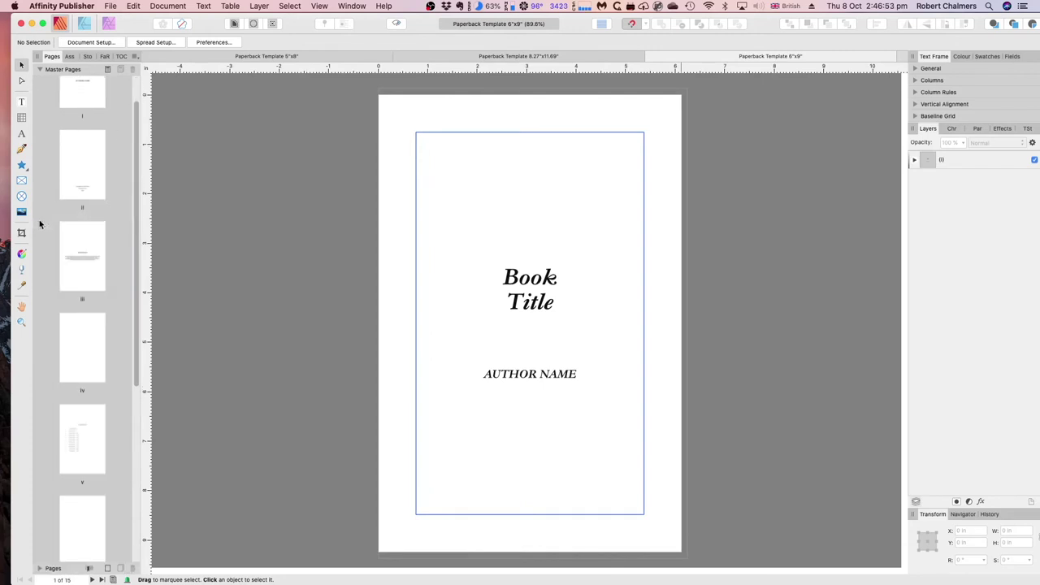
pyautogui.click(85, 291)
pyautogui.moveTo(135, 311); pyautogui.dragTo(144, 487)
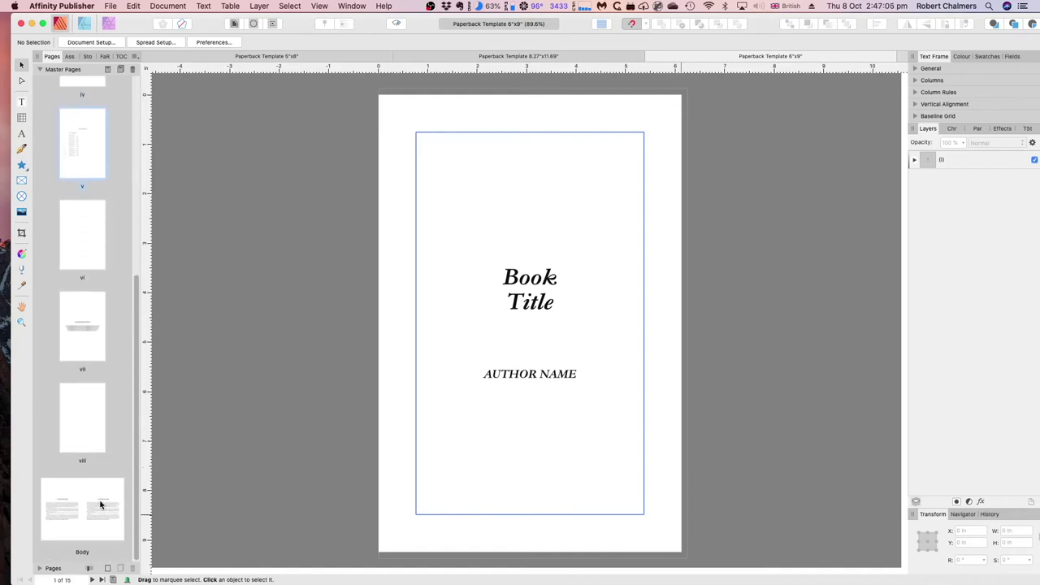
pyautogui.click(39, 568)
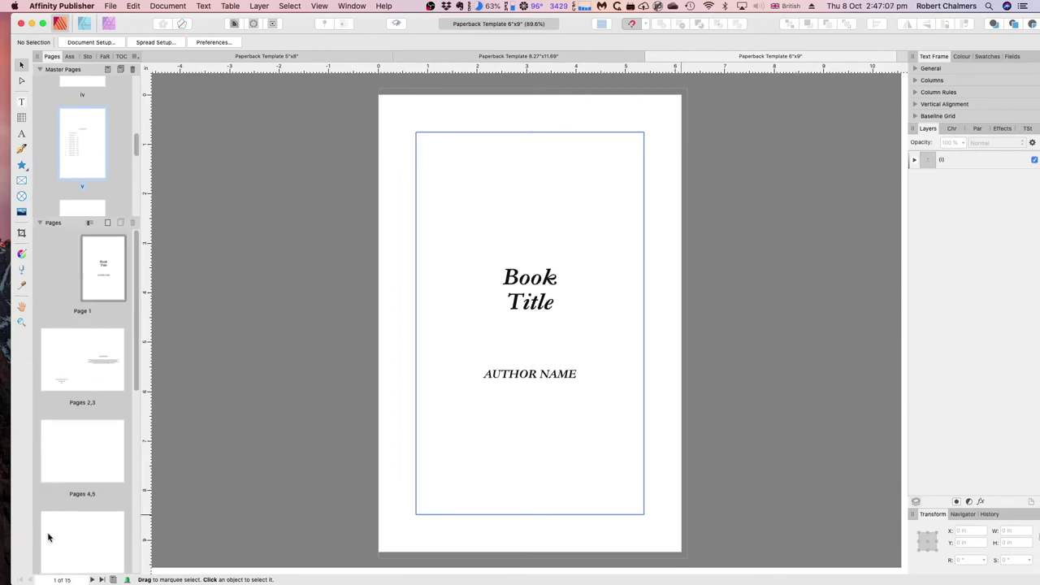
# Apply master v to page 5, replacing the existing master and migrating content, and display that page
pyautogui.click(95, 458)
pyautogui.moveTo(139, 347); pyautogui.dragTo(130, 397)
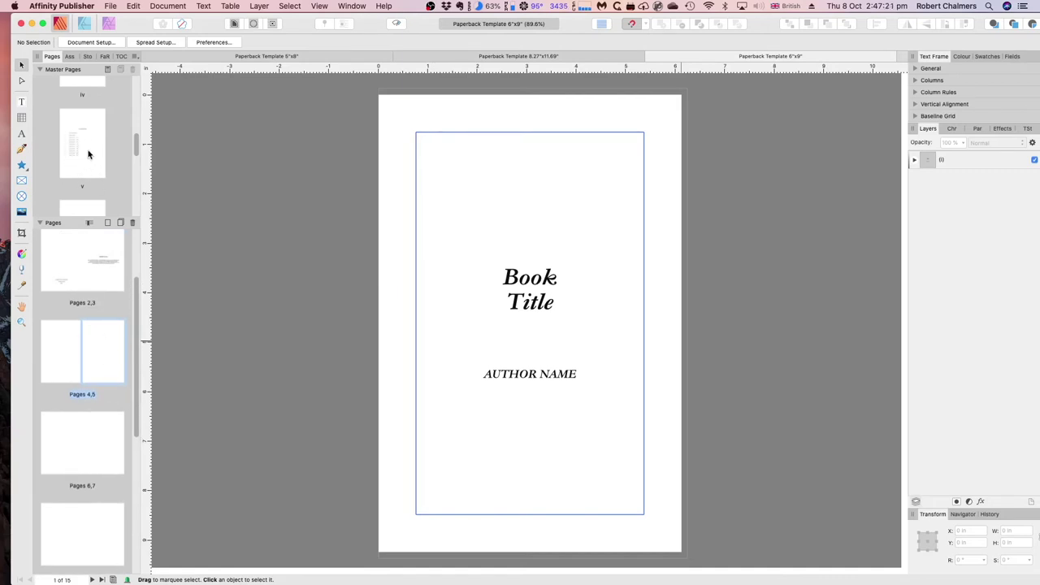
pyautogui.rightClick(102, 353)
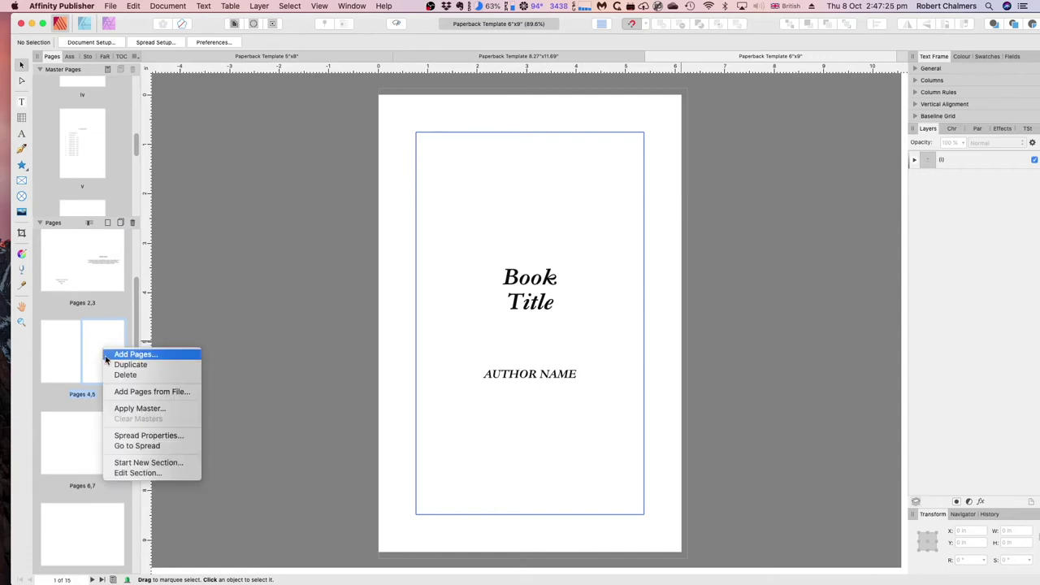
pyautogui.click(122, 412)
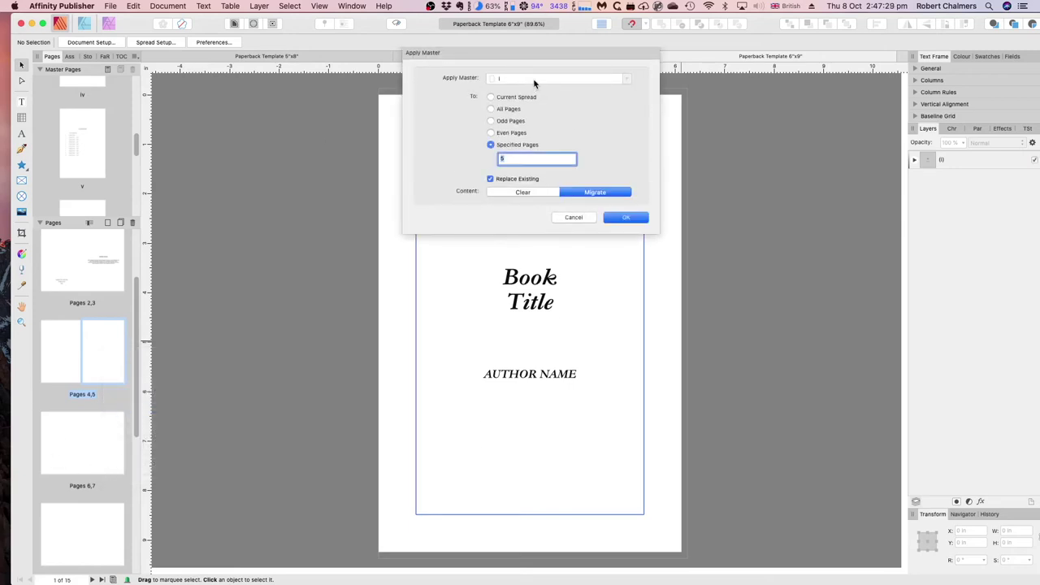
pyautogui.click(533, 79)
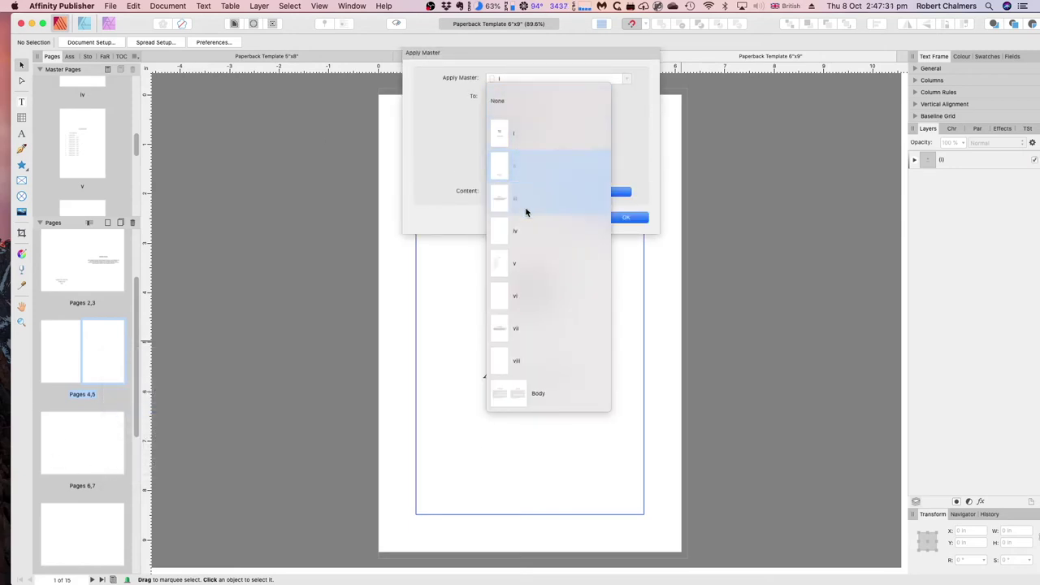
pyautogui.click(506, 265)
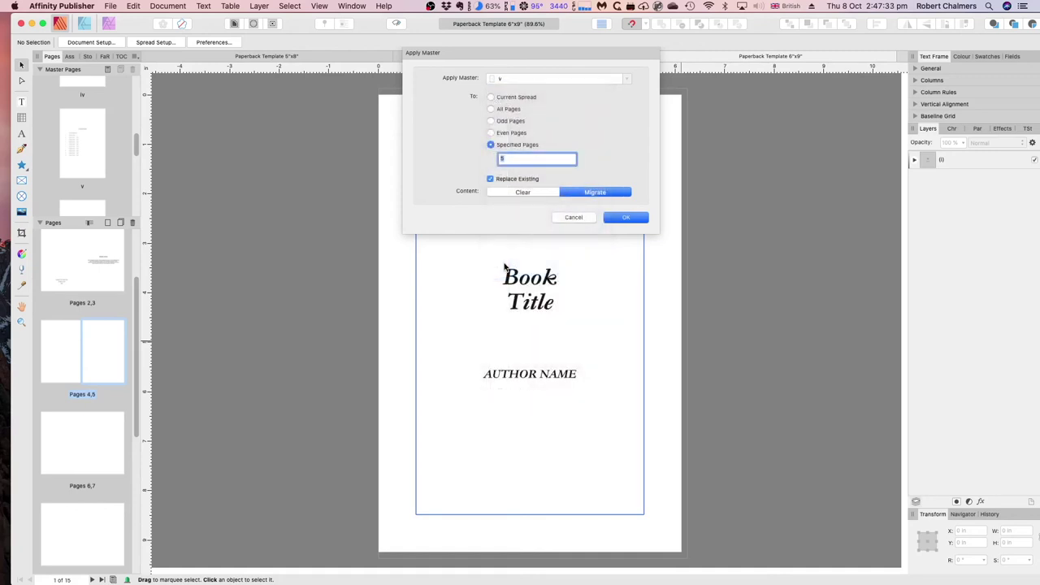
pyautogui.click(626, 218)
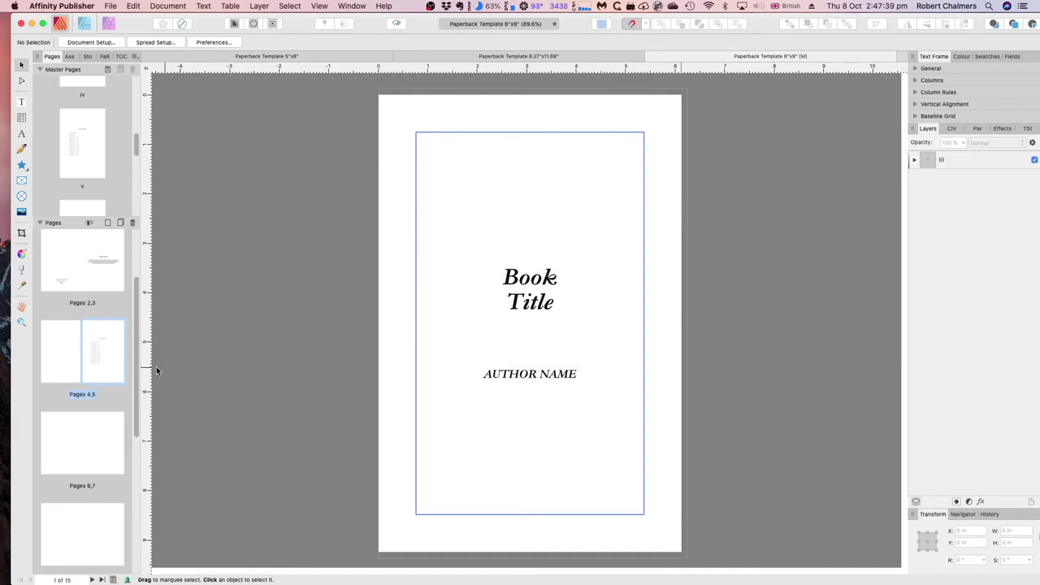
pyautogui.doubleClick(111, 364)
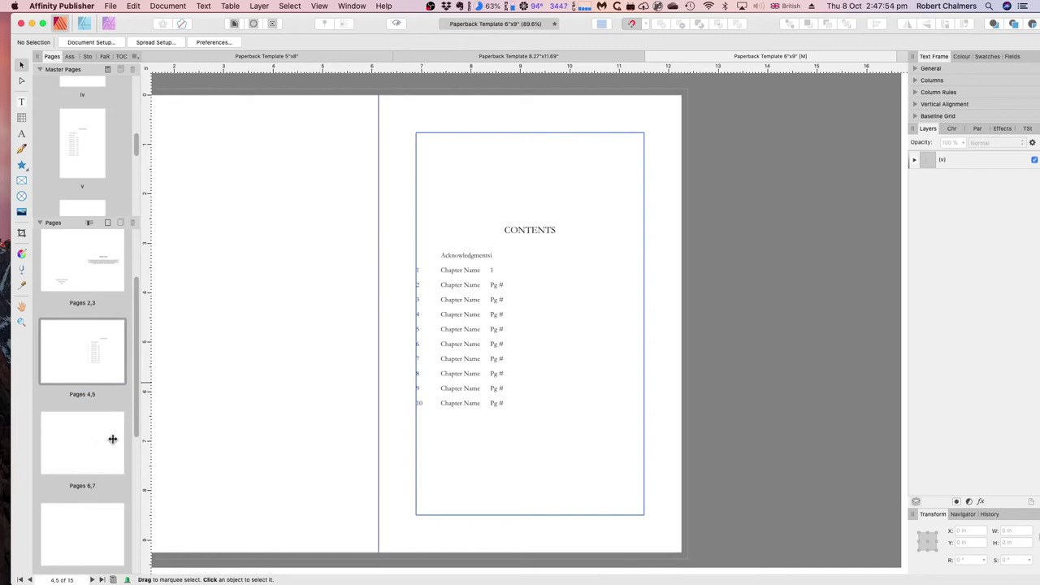
pyautogui.click(112, 363)
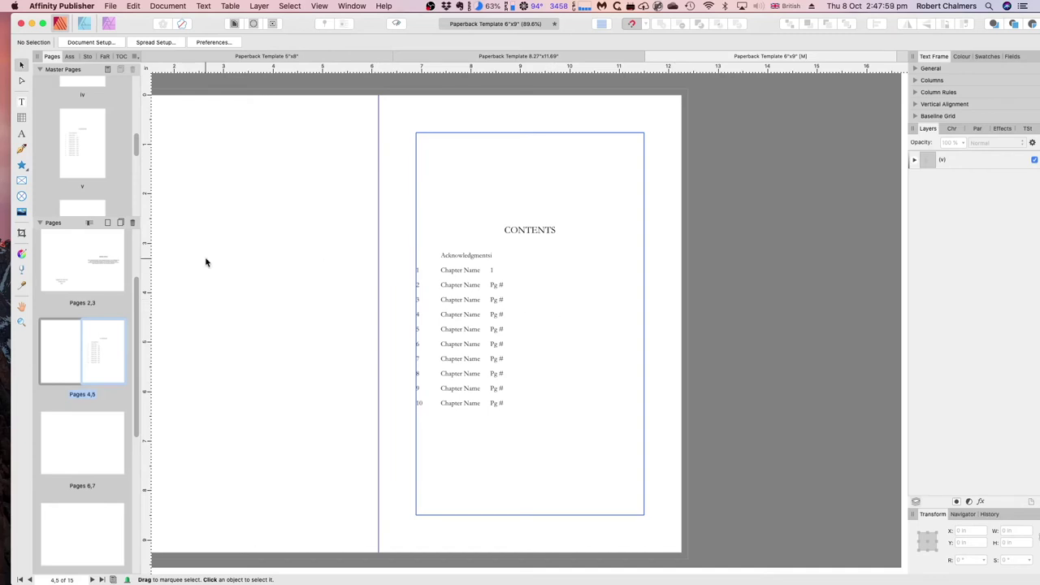
# Select master iii and view the pages 2,3, 4,5 and 6,7 spreads to check which masters they use
pyautogui.scroll(3, 77, 158)
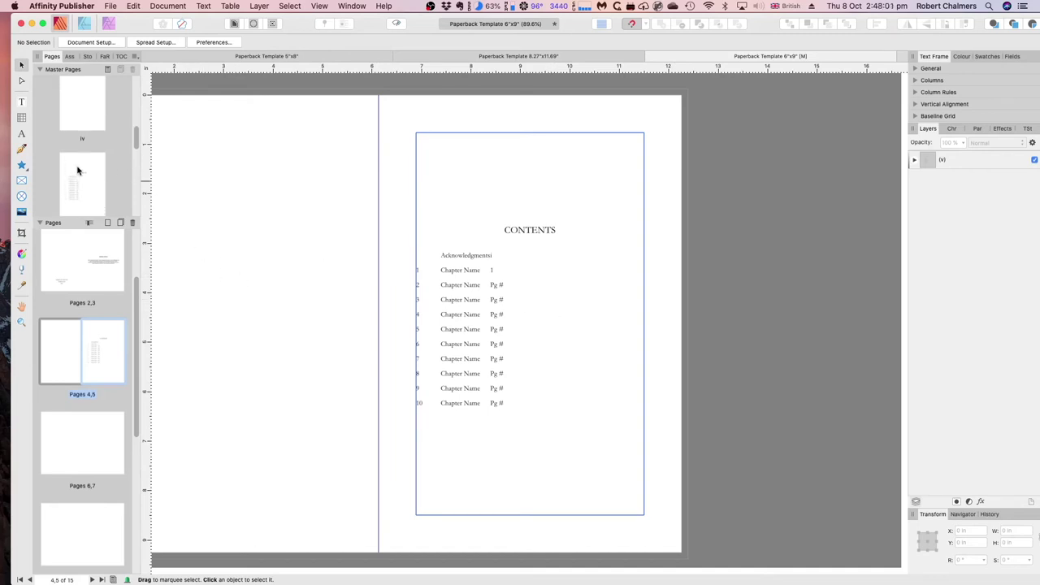
pyautogui.scroll(3, 90, 126)
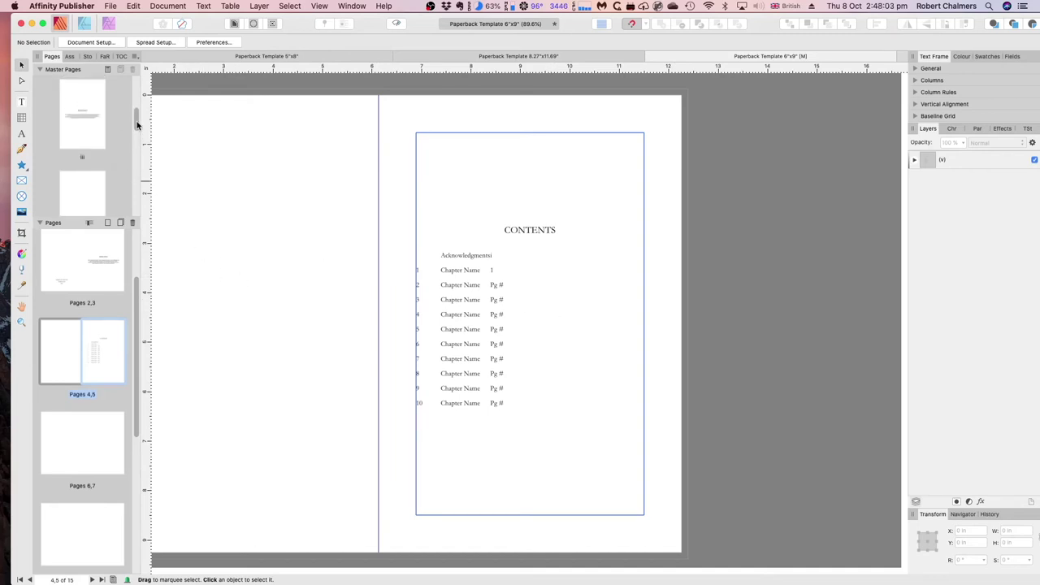
pyautogui.click(83, 129)
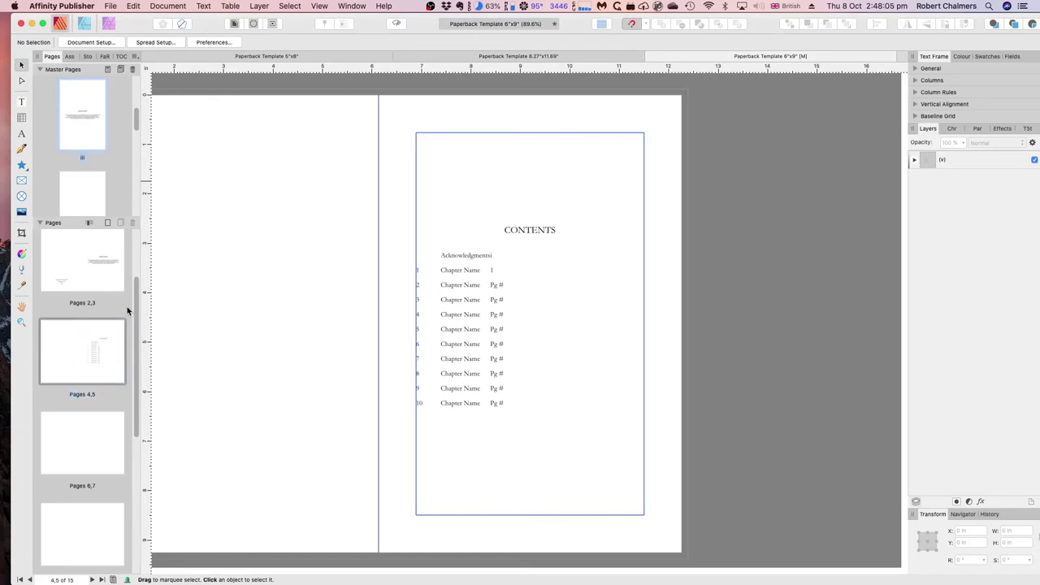
pyautogui.click(102, 271)
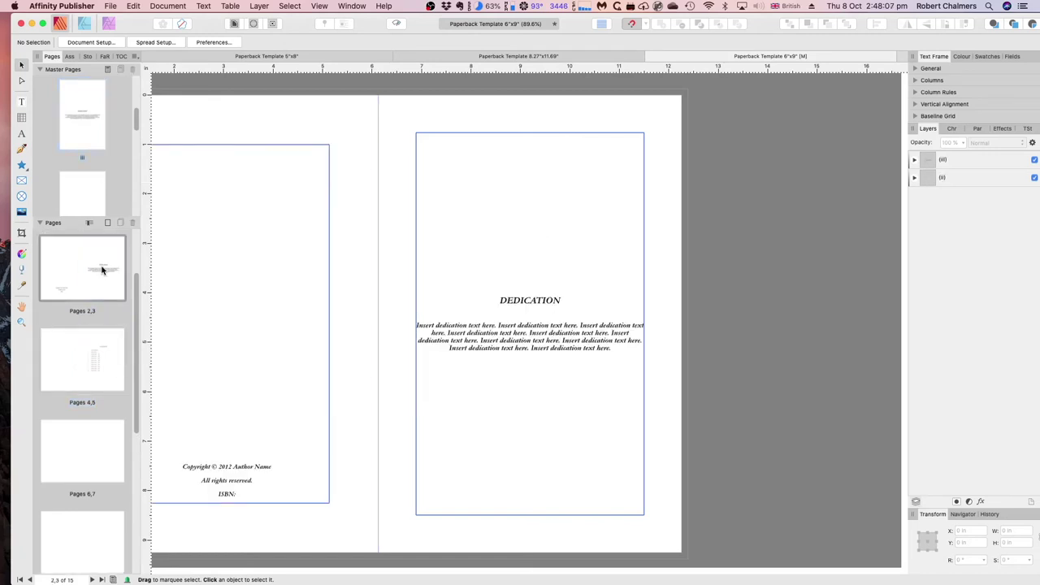
pyautogui.click(70, 371)
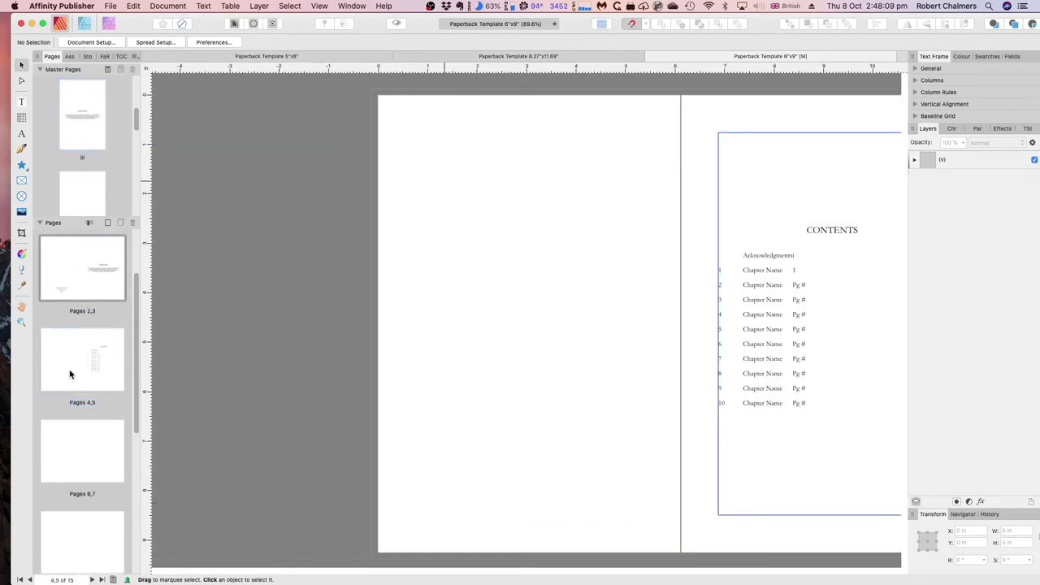
pyautogui.moveTo(139, 365); pyautogui.dragTo(138, 426)
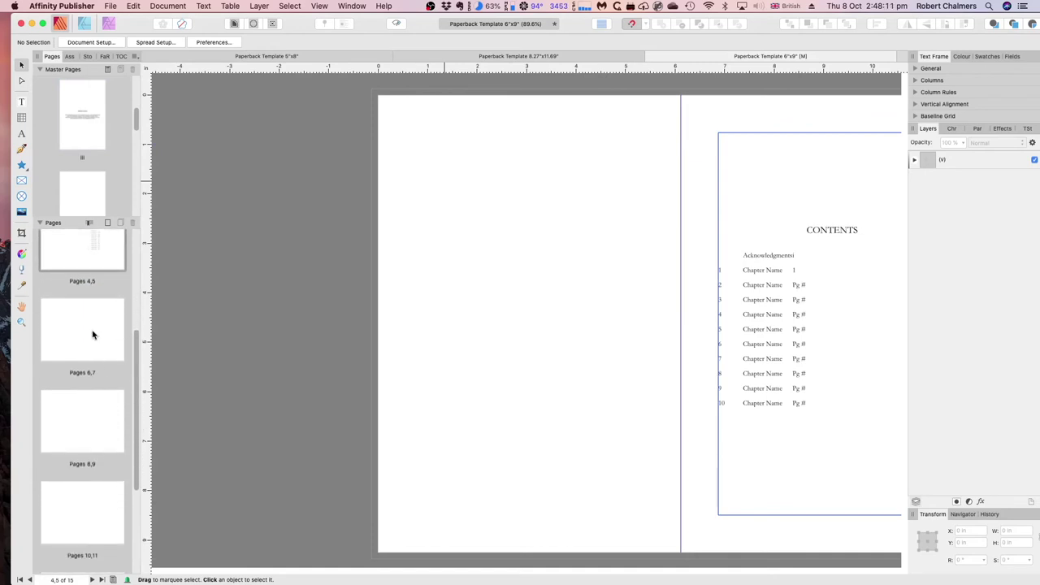
pyautogui.click(93, 331)
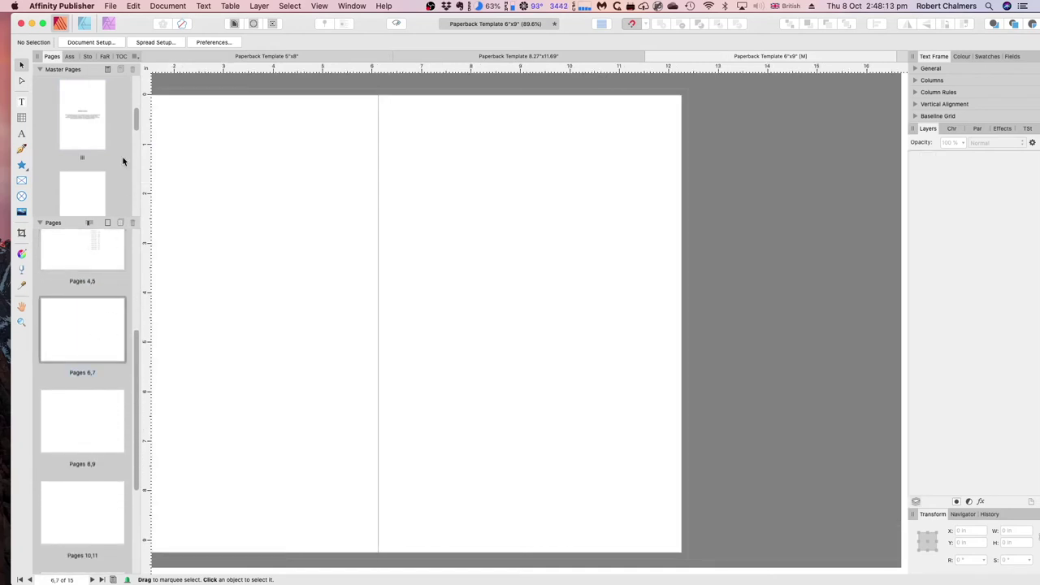
# Apply master vii to page 7, replacing the existing master and migrating content
pyautogui.scroll(-3, 120, 162)
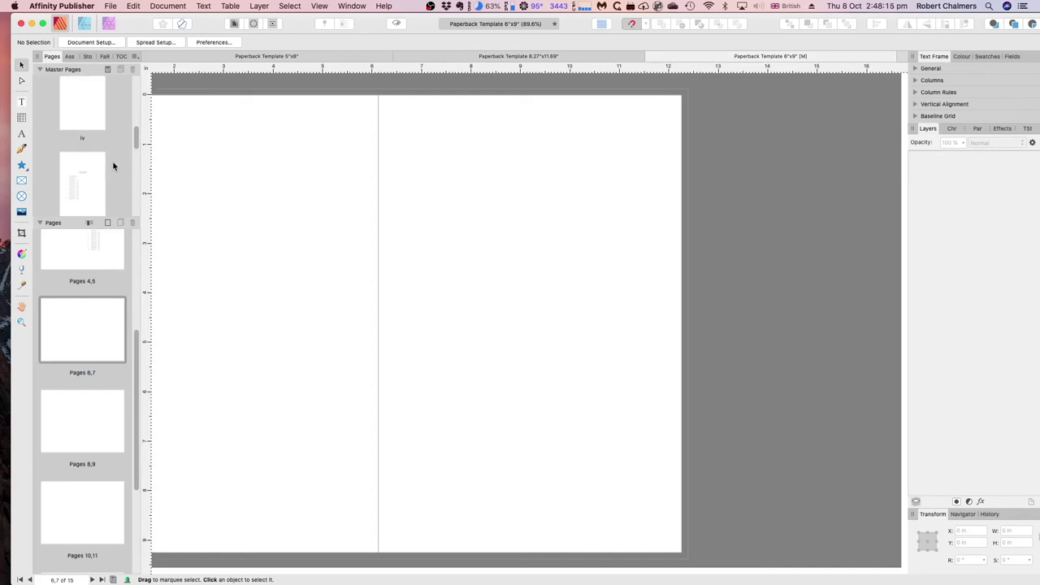
pyautogui.scroll(-4, 113, 166)
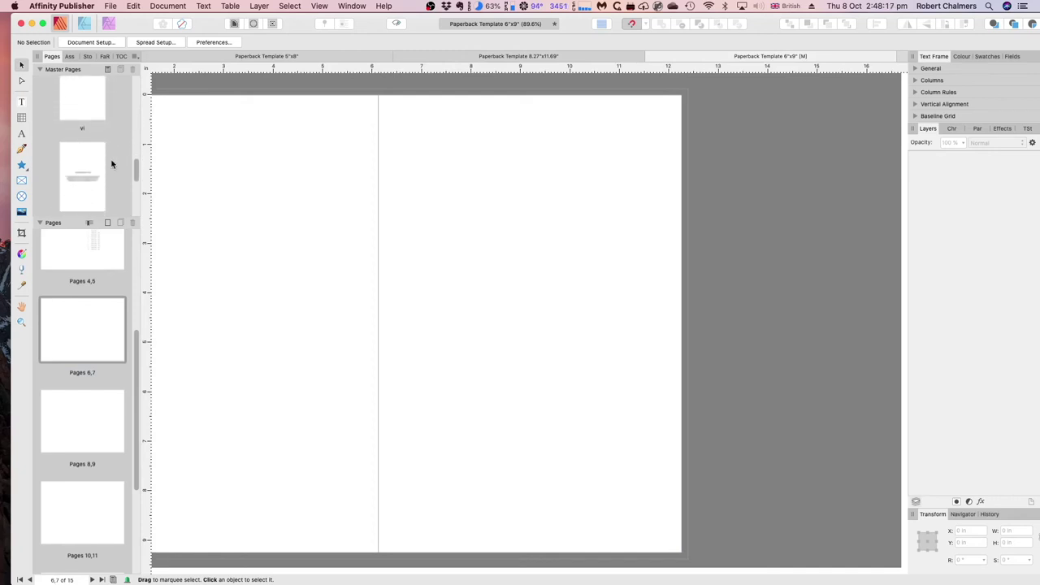
pyautogui.scroll(-1, 112, 164)
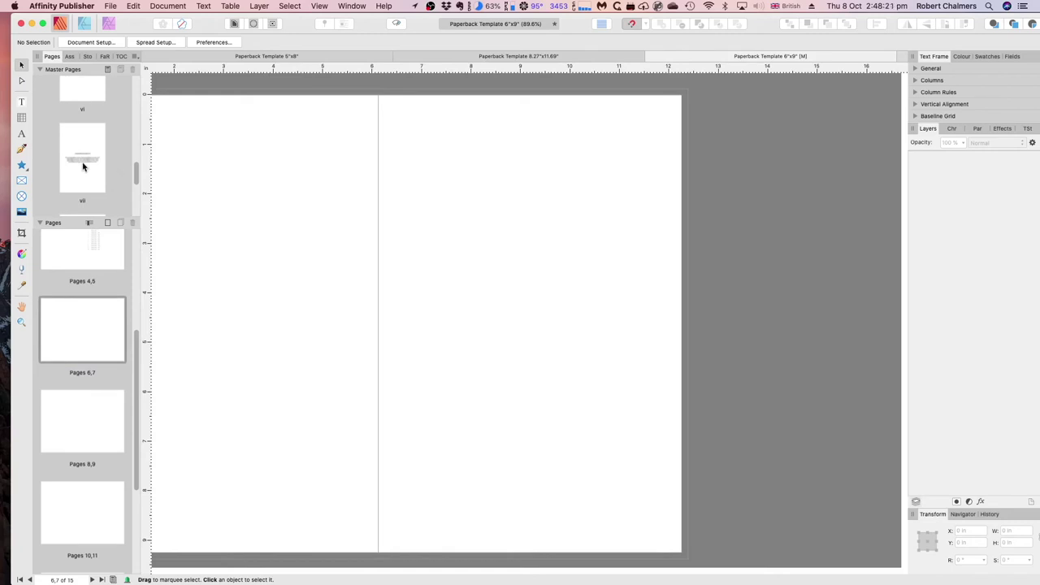
pyautogui.click(82, 167)
pyautogui.moveTo(84, 203); pyautogui.dragTo(100, 346)
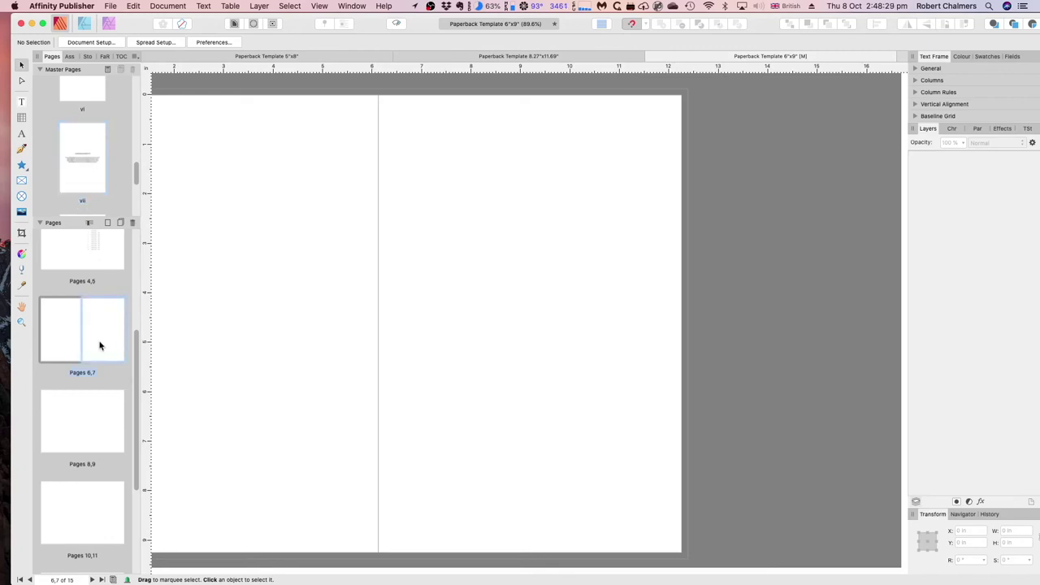
pyautogui.rightClick(101, 345)
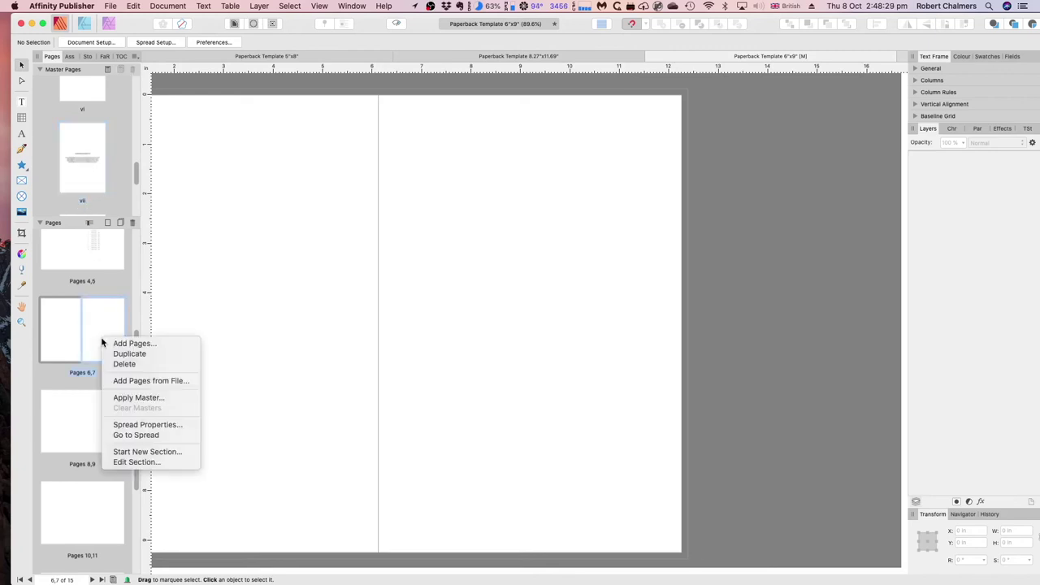
pyautogui.click(133, 398)
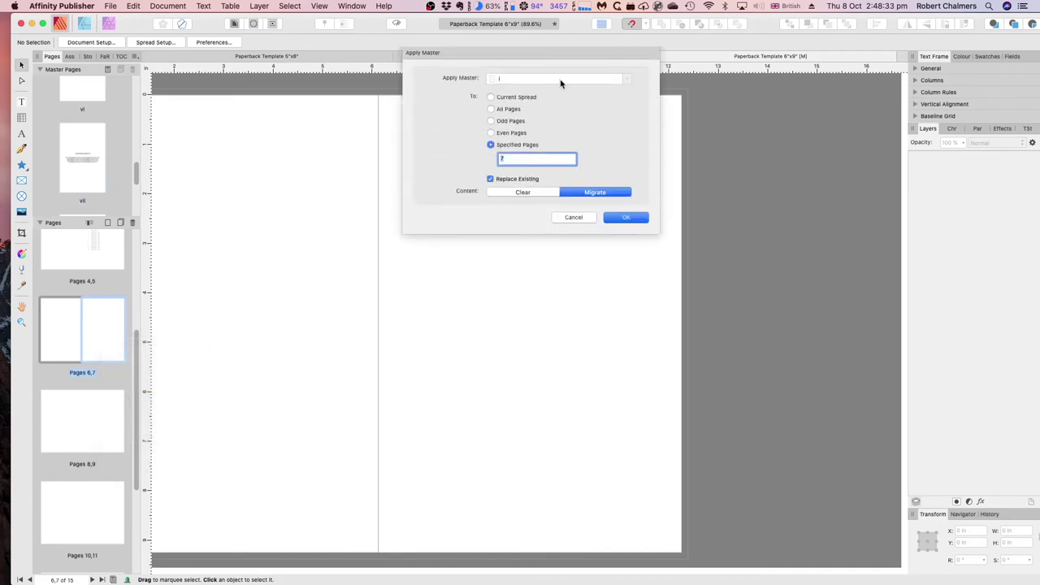
pyautogui.click(559, 82)
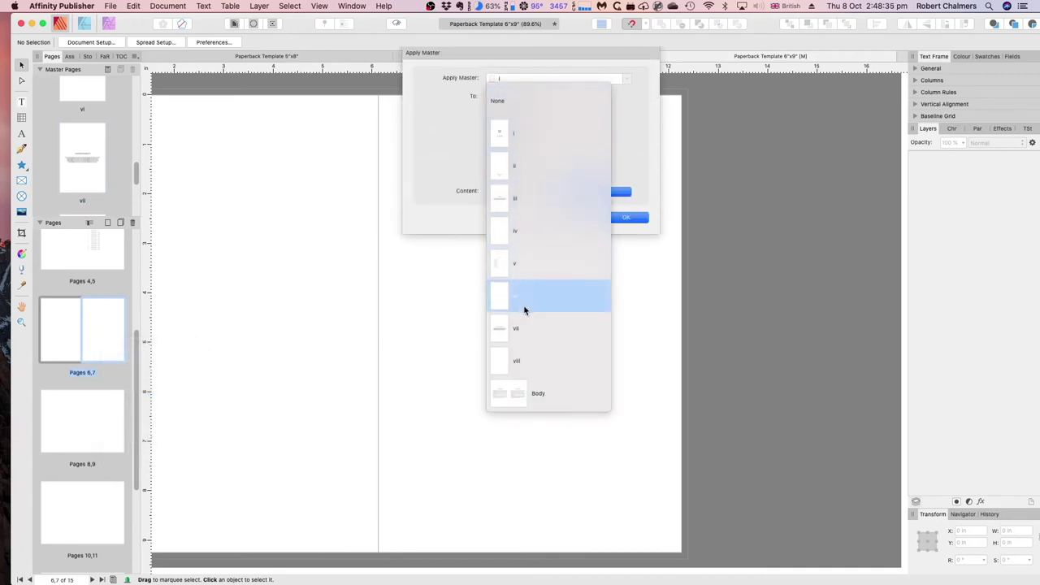
pyautogui.click(511, 331)
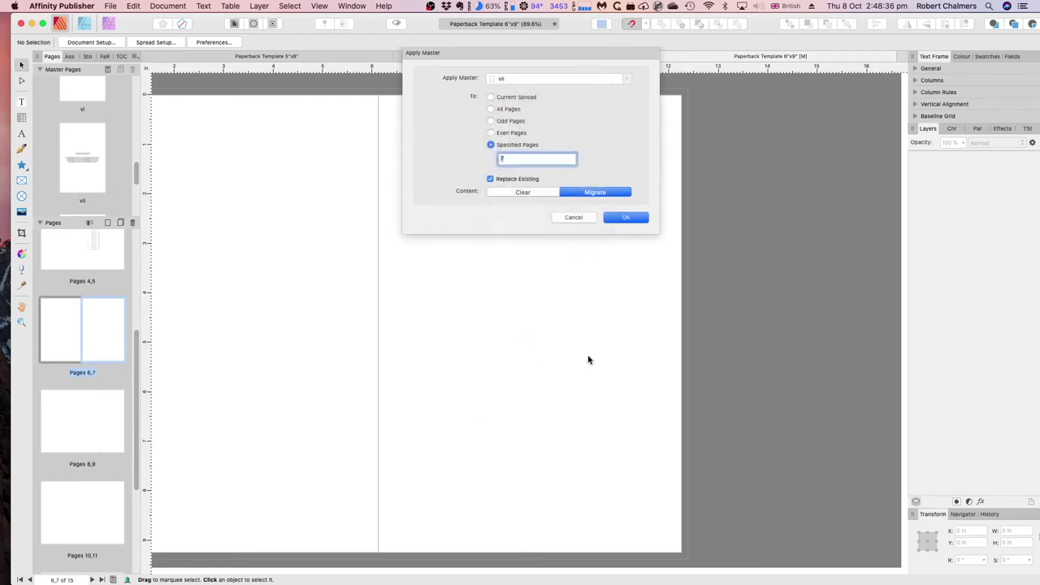
pyautogui.click(625, 217)
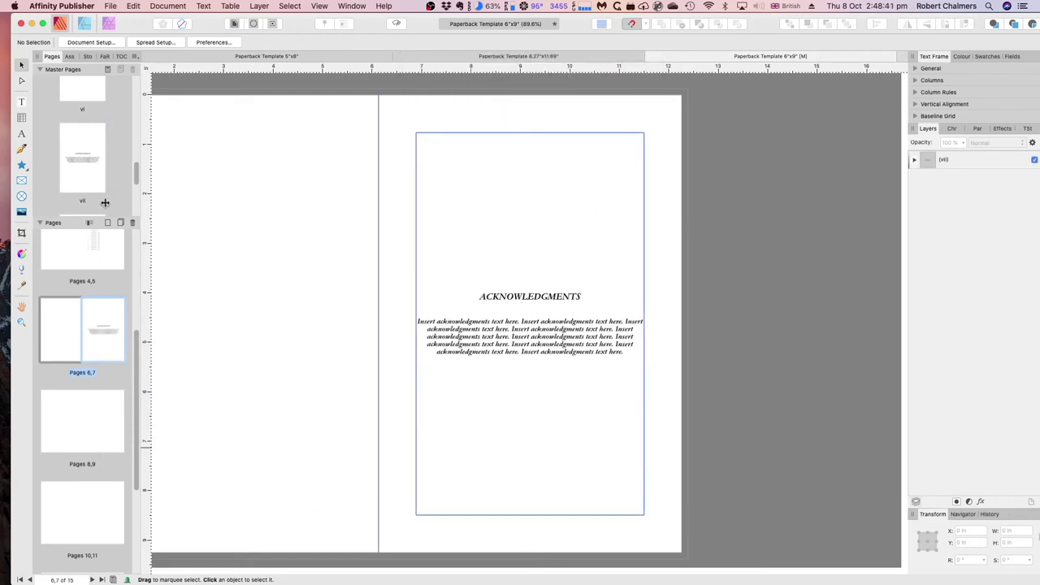
# Look through masters viii and Body and the remaining document spreads, and select pages 8 and 9 in turn to match them with masters
pyautogui.scroll(-3, 96, 205)
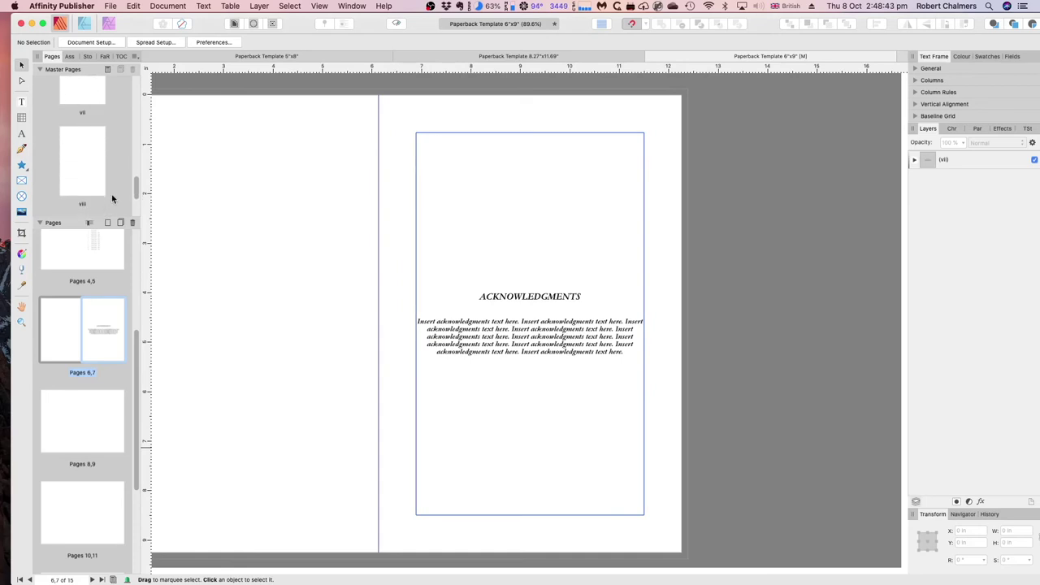
pyautogui.scroll(-3, 111, 202)
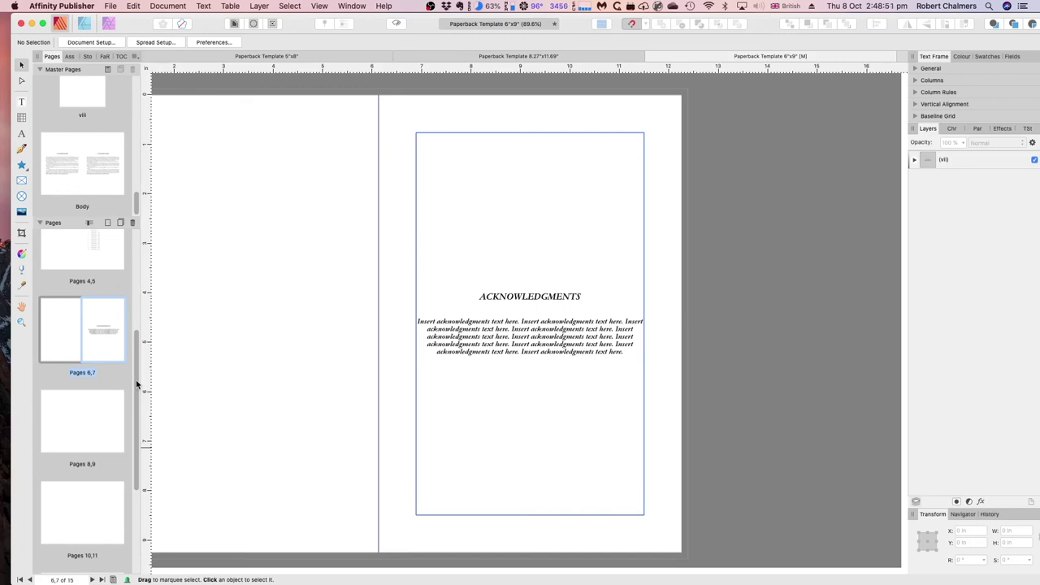
pyautogui.moveTo(137, 384); pyautogui.dragTo(142, 484)
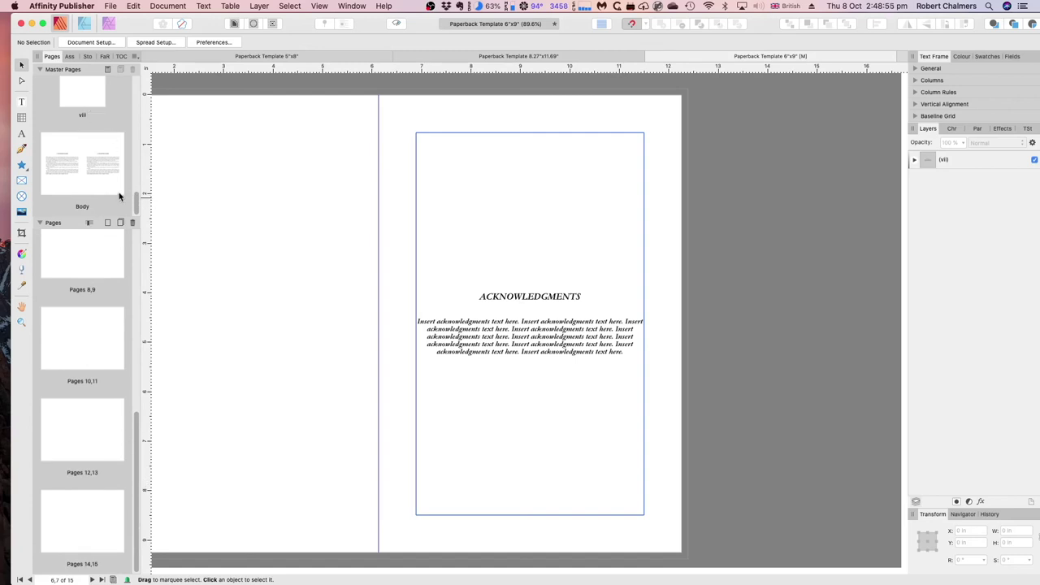
pyautogui.moveTo(137, 201)
pyautogui.mouseDown()
pyautogui.moveTo(135, 172)
pyautogui.moveTo(137, 200)
pyautogui.mouseUp()
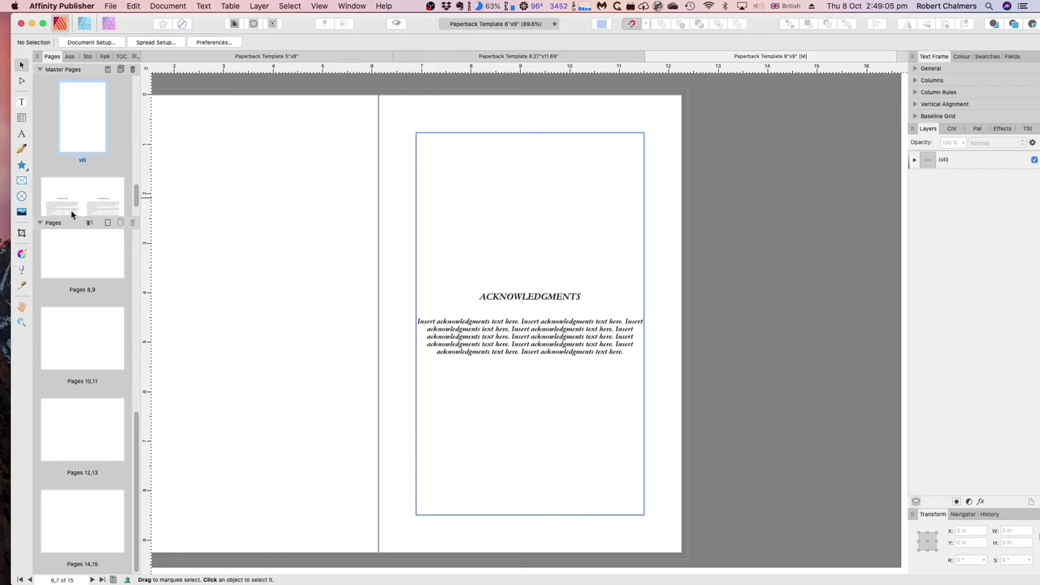
pyautogui.click(66, 257)
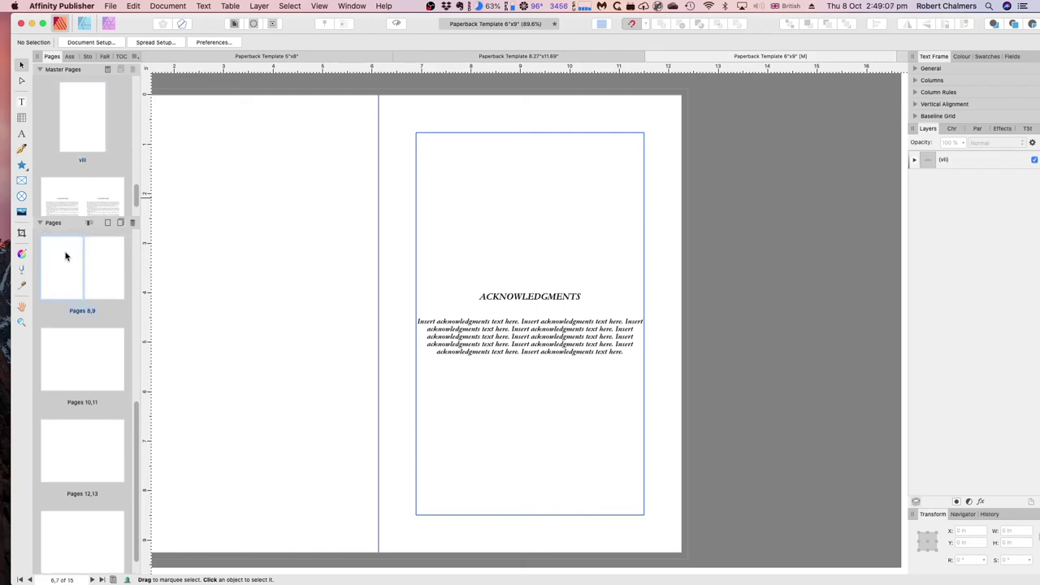
pyautogui.click(106, 279)
# Apply the Body master to page 9, replacing the existing master and migrating content, and display the pages 8,9 spread
pyautogui.moveTo(135, 195); pyautogui.dragTo(137, 210)
pyautogui.click(63, 165)
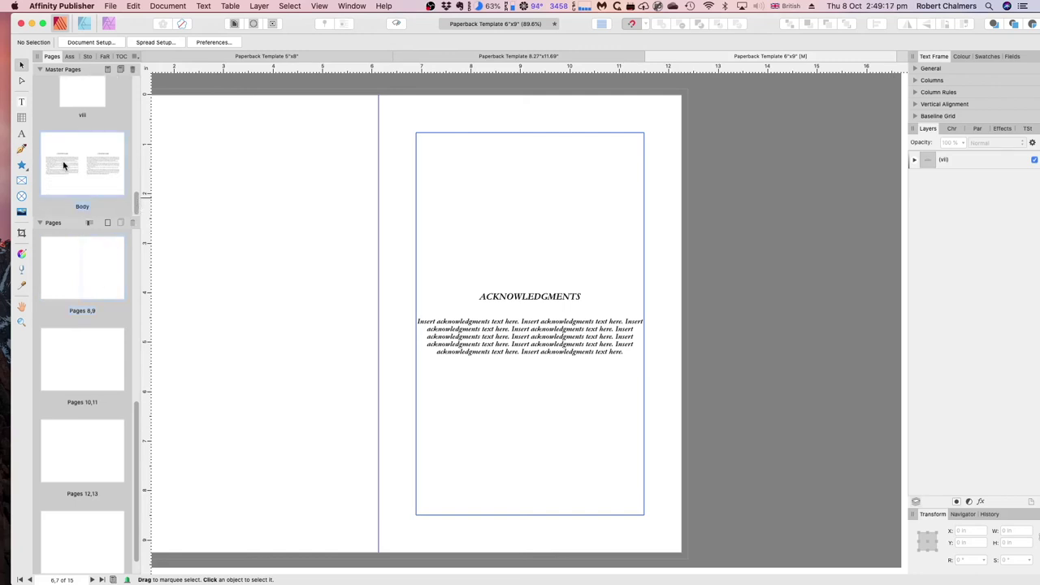
pyautogui.click(97, 274)
pyautogui.rightClick(97, 274)
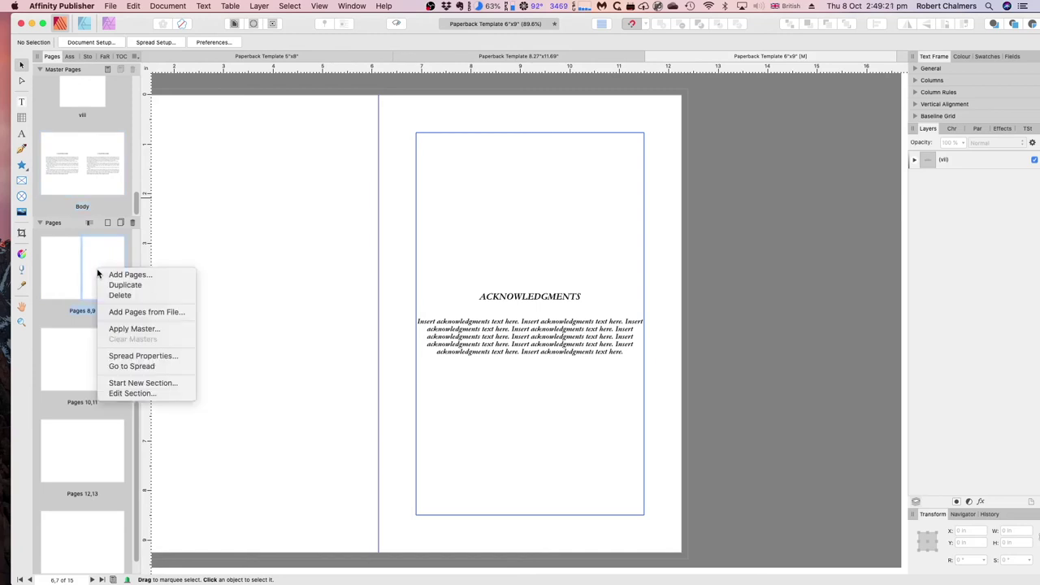
pyautogui.click(121, 330)
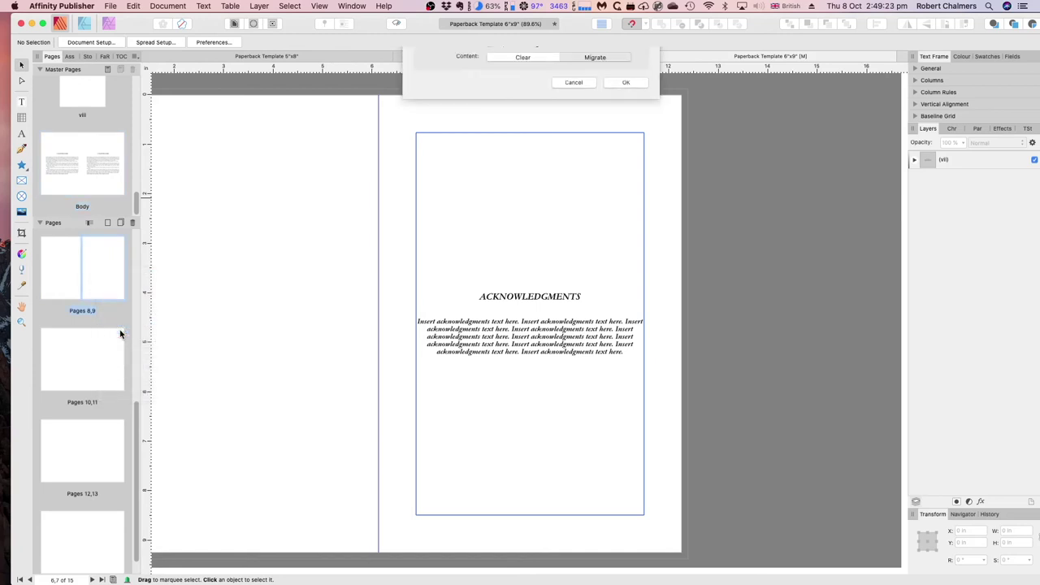
pyautogui.click(580, 82)
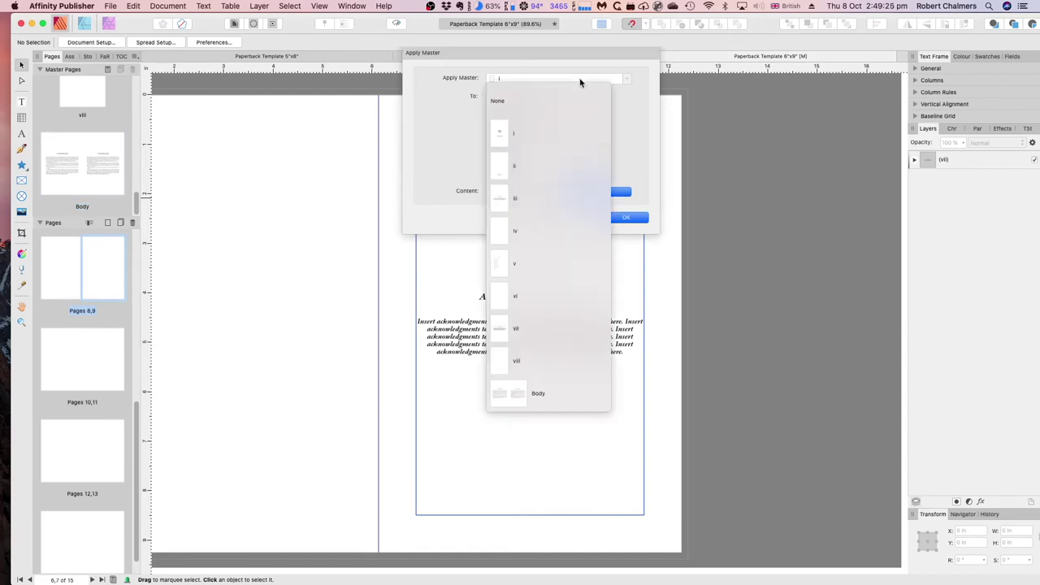
pyautogui.click(505, 402)
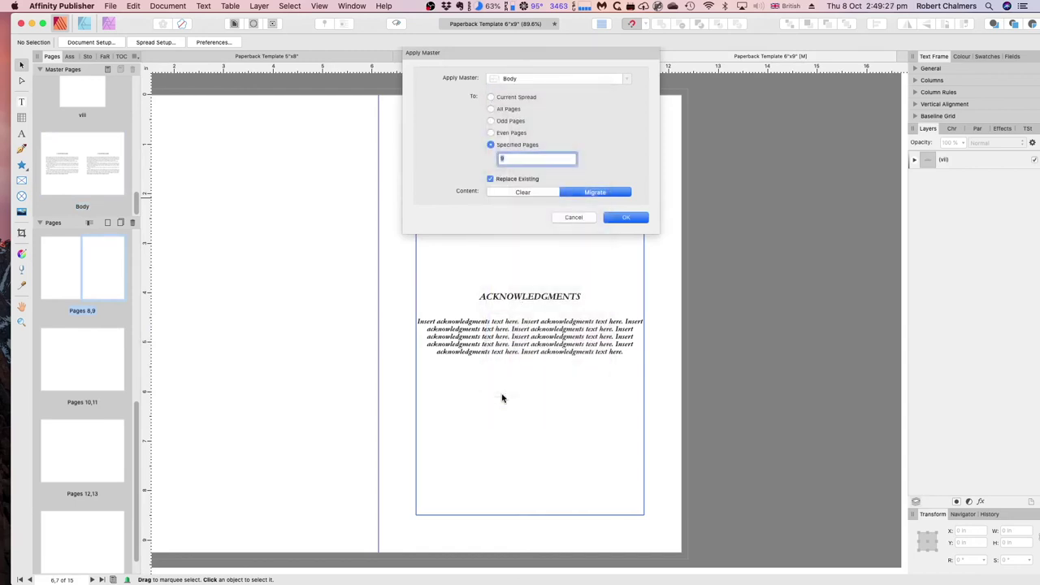
pyautogui.click(624, 218)
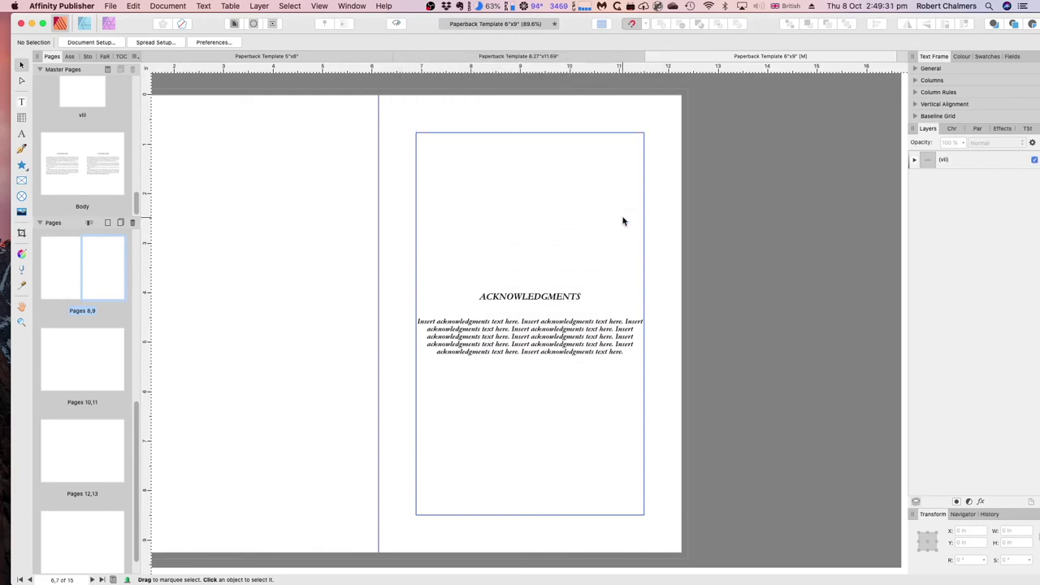
pyautogui.doubleClick(101, 275)
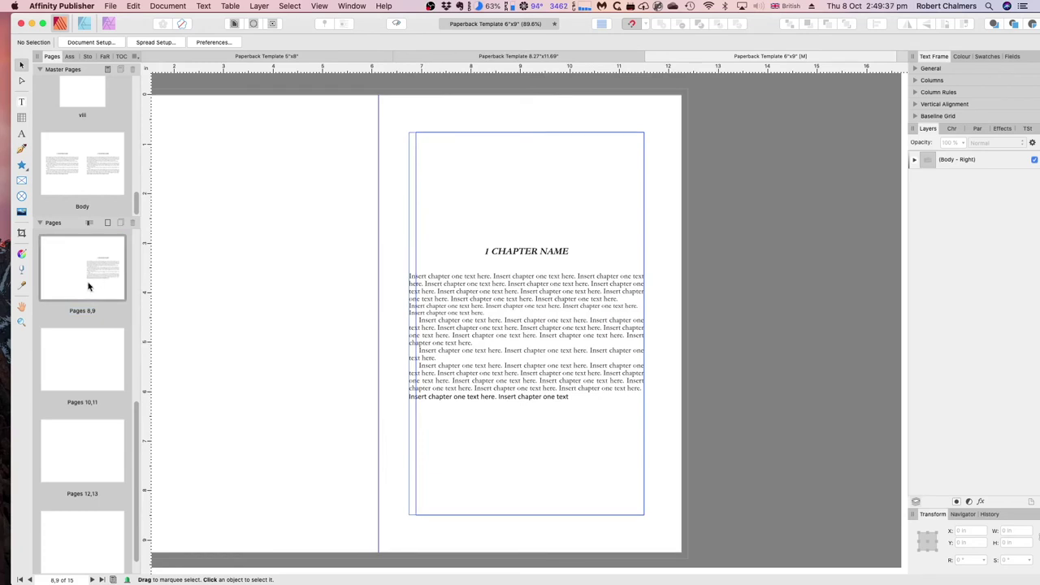
# Inspect the text frame on page 9, then open the Body master and select its right-page text frame for comparison
pyautogui.click(498, 295)
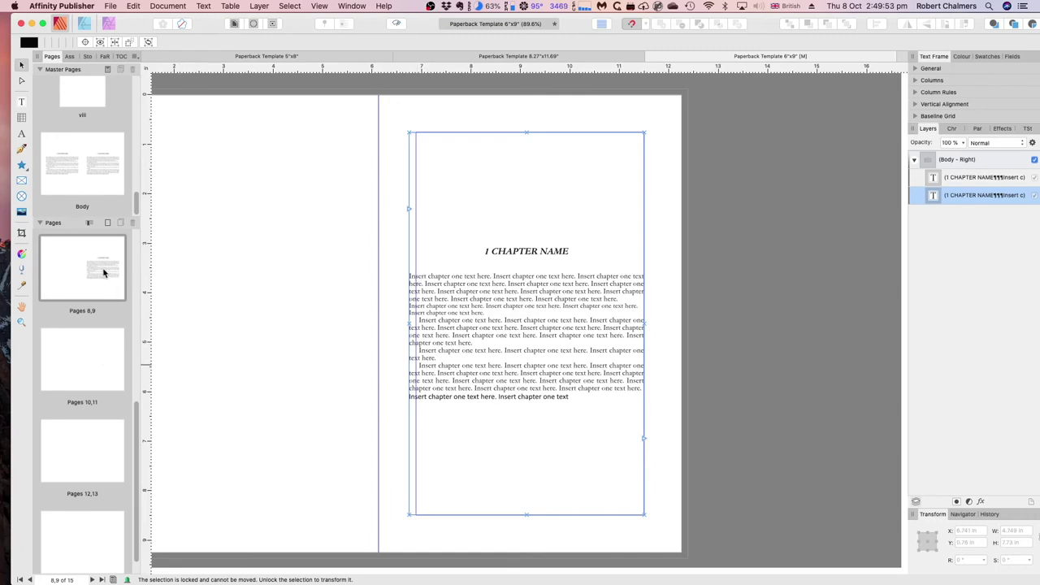
pyautogui.scroll(2, 110, 203)
pyautogui.scroll(-2, 109, 199)
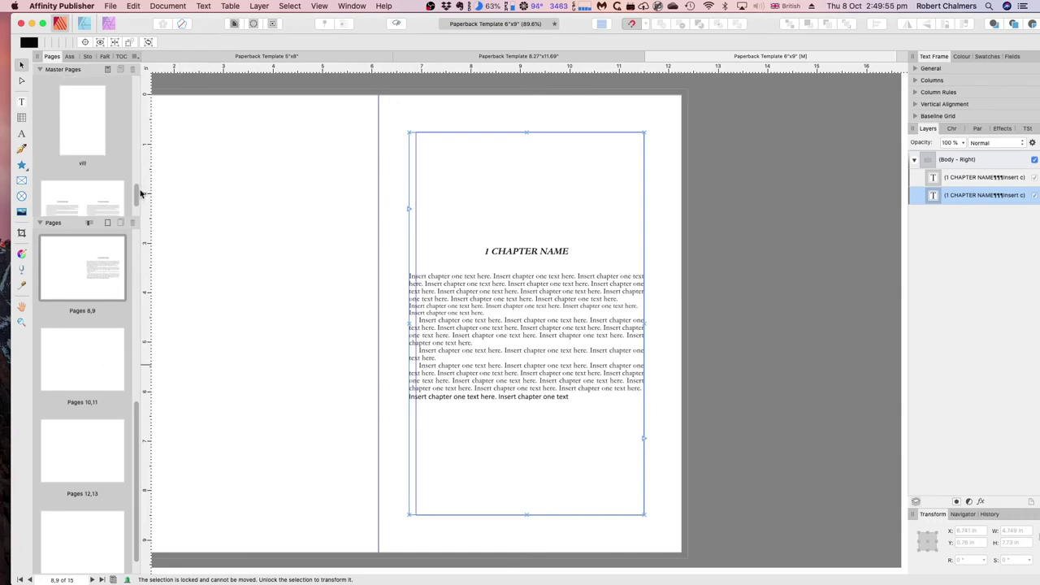
pyautogui.doubleClick(103, 179)
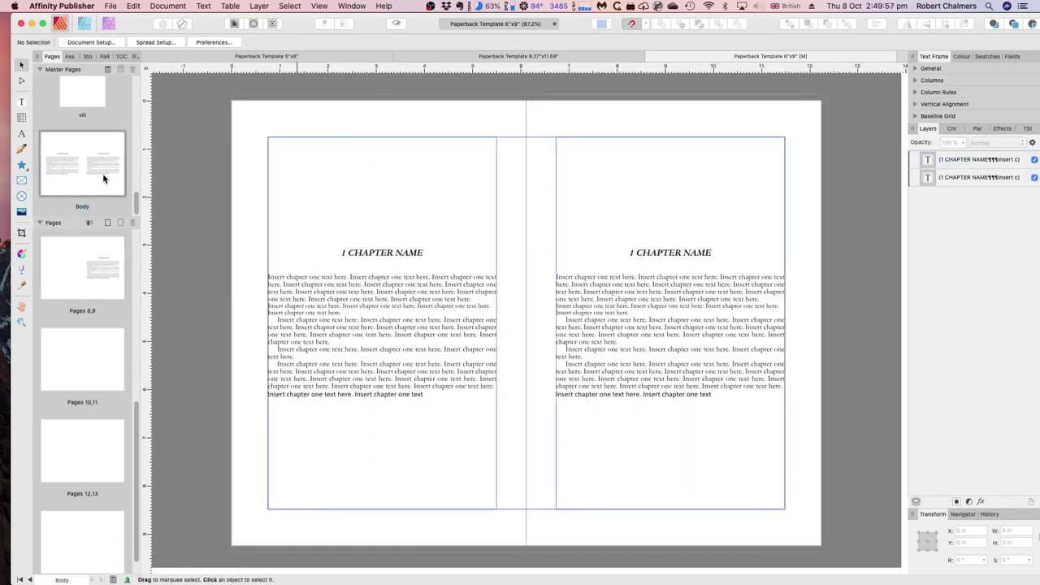
pyautogui.click(616, 274)
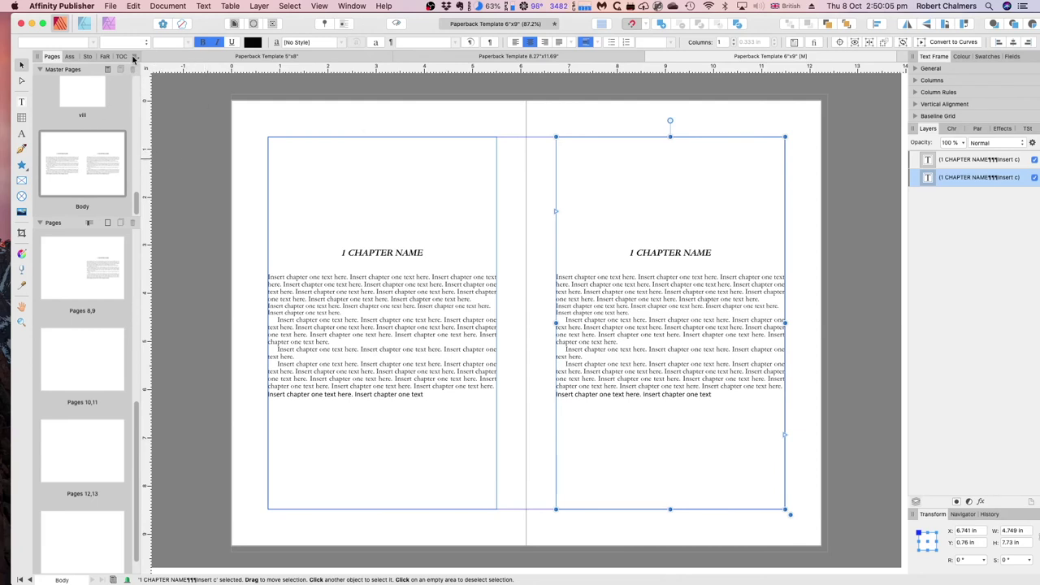
# Review the Body master's page dimensions and margins in Spread Setup, accepting the settings as they are
pyautogui.click(87, 163)
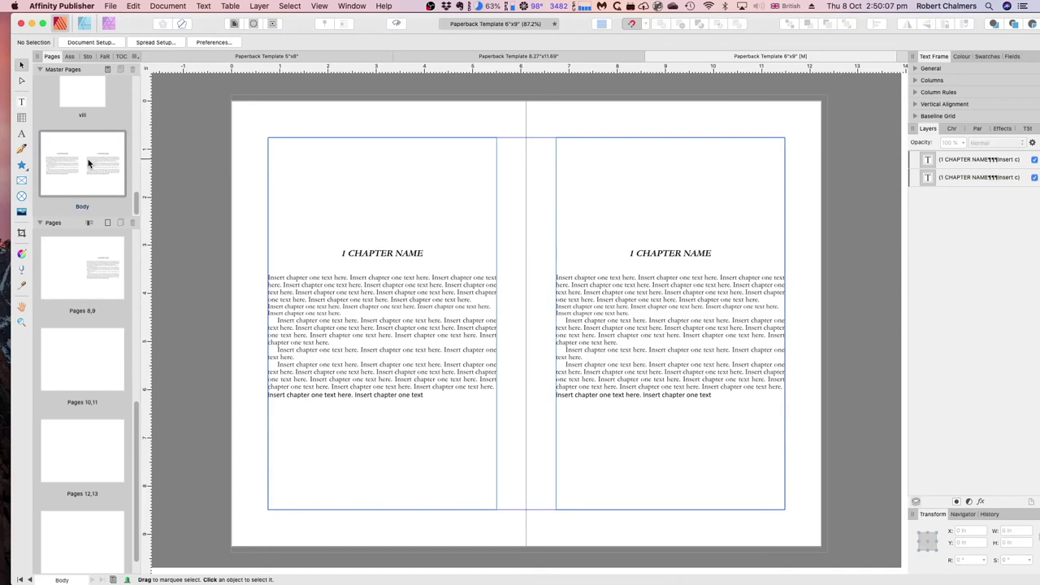
pyautogui.click(153, 42)
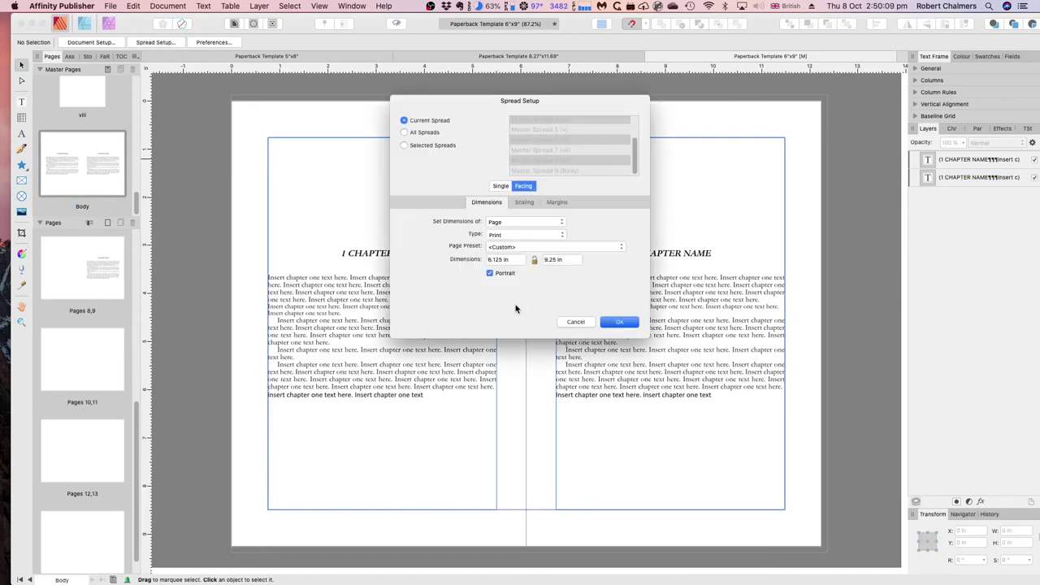
pyautogui.click(558, 203)
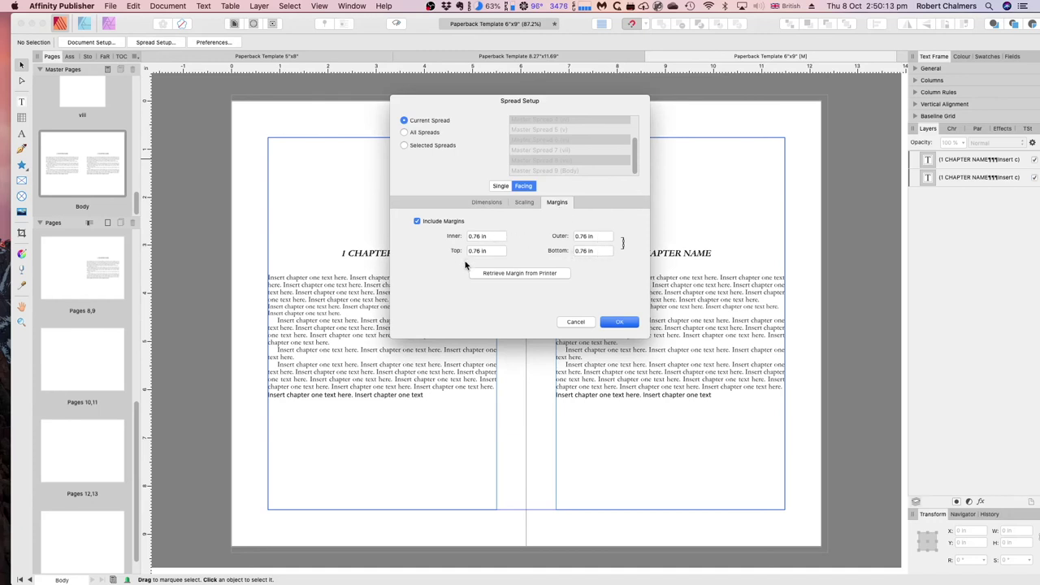
pyautogui.click(614, 325)
# Compare the dimensions of the Body master's right-page text frame with those of the text frame on master viii
pyautogui.click(599, 282)
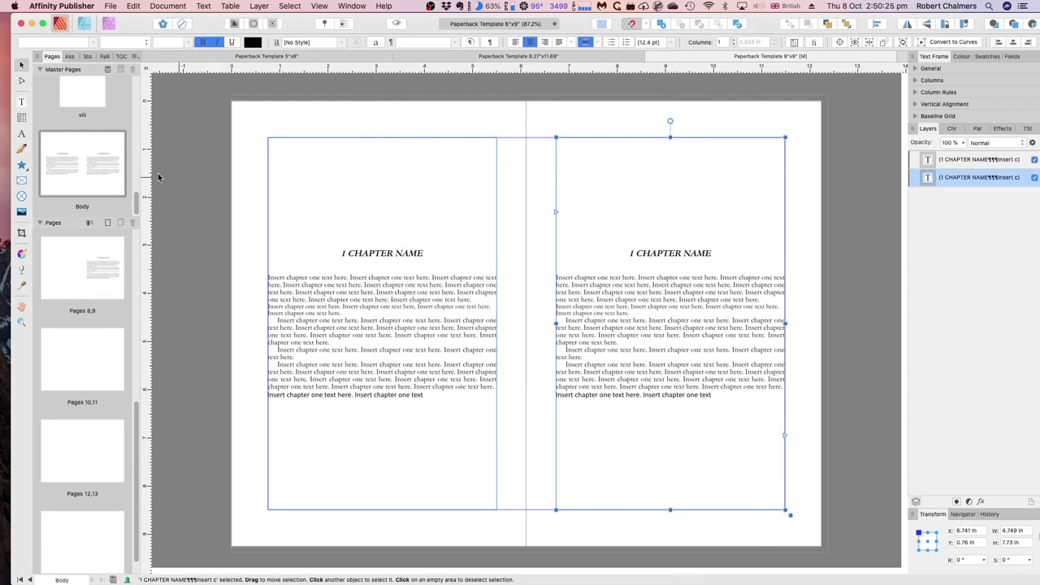
pyautogui.scroll(1, 112, 178)
pyautogui.scroll(2, 112, 177)
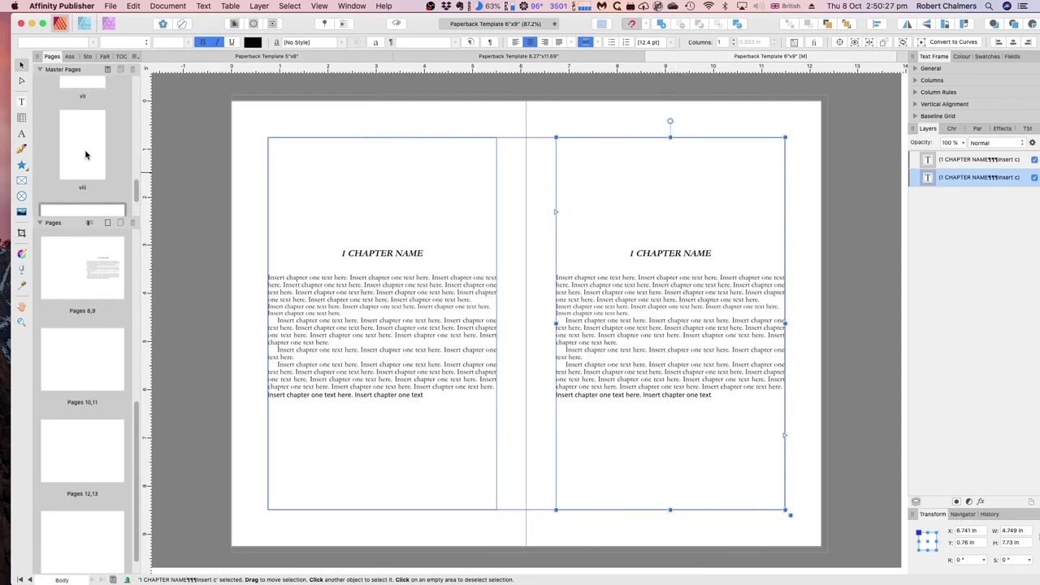
pyautogui.doubleClick(86, 155)
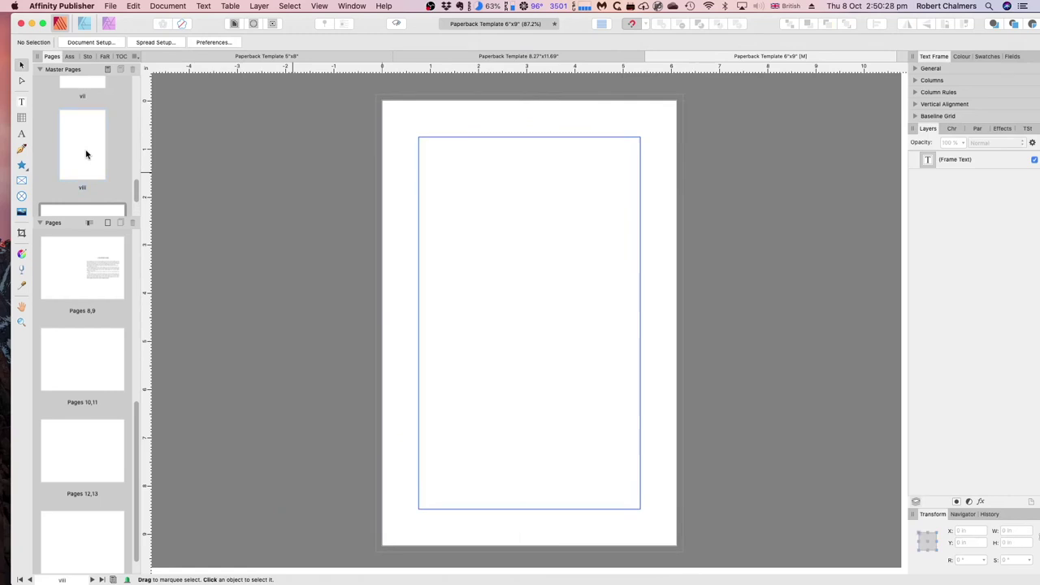
pyautogui.click(567, 281)
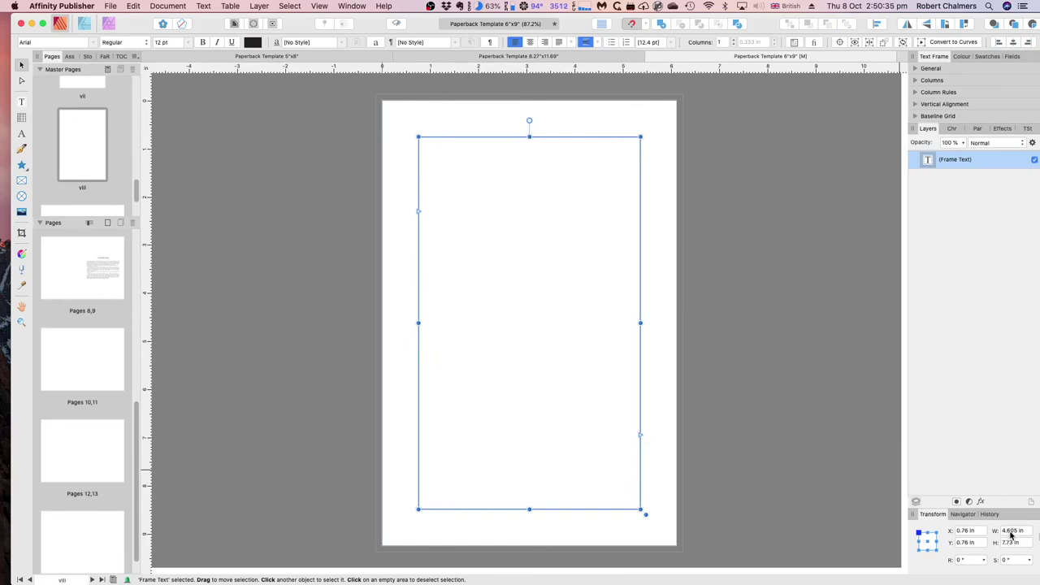
pyautogui.scroll(-3, 109, 175)
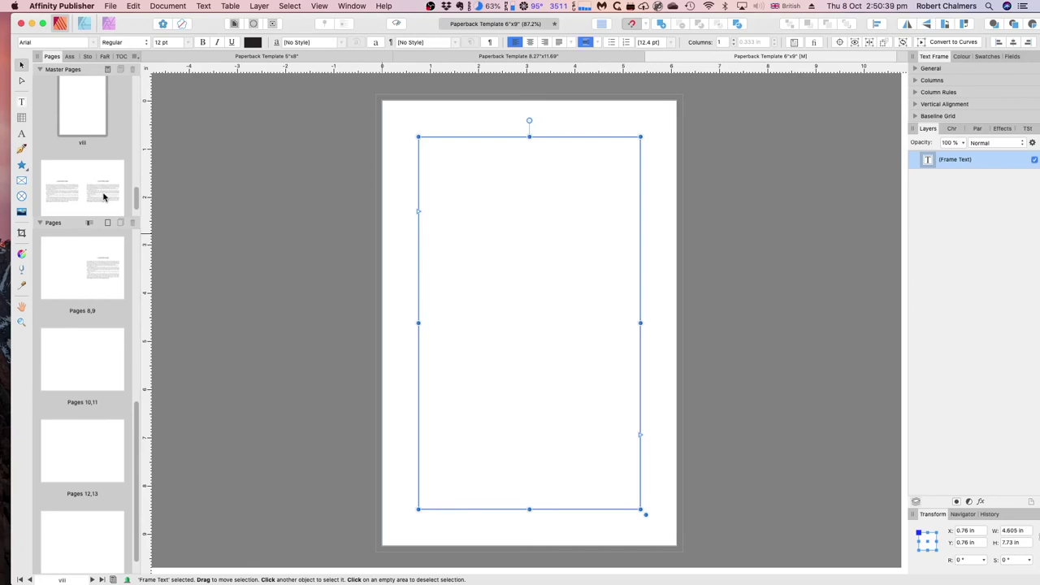
pyautogui.doubleClick(103, 197)
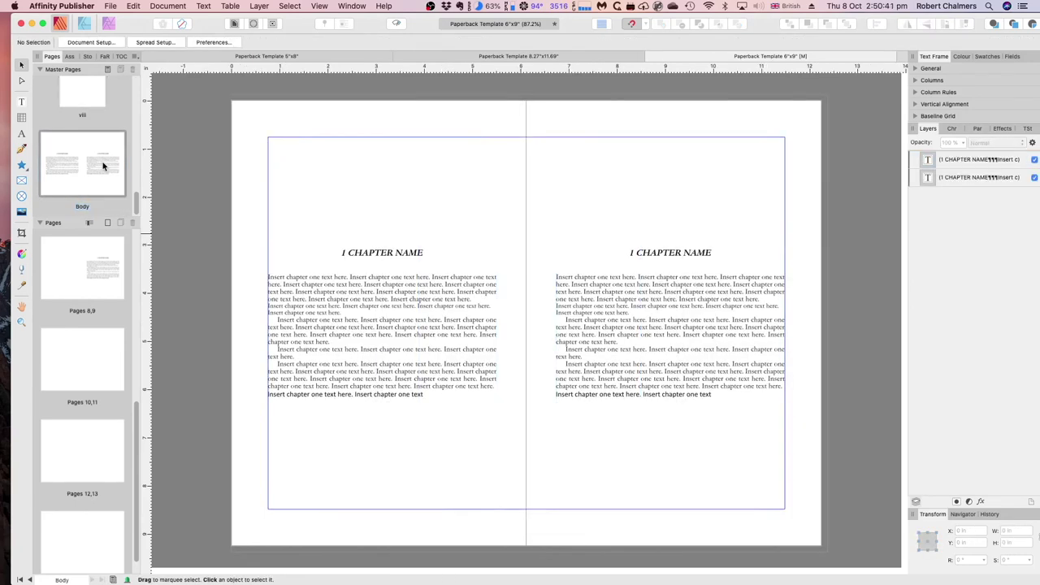
pyautogui.click(634, 325)
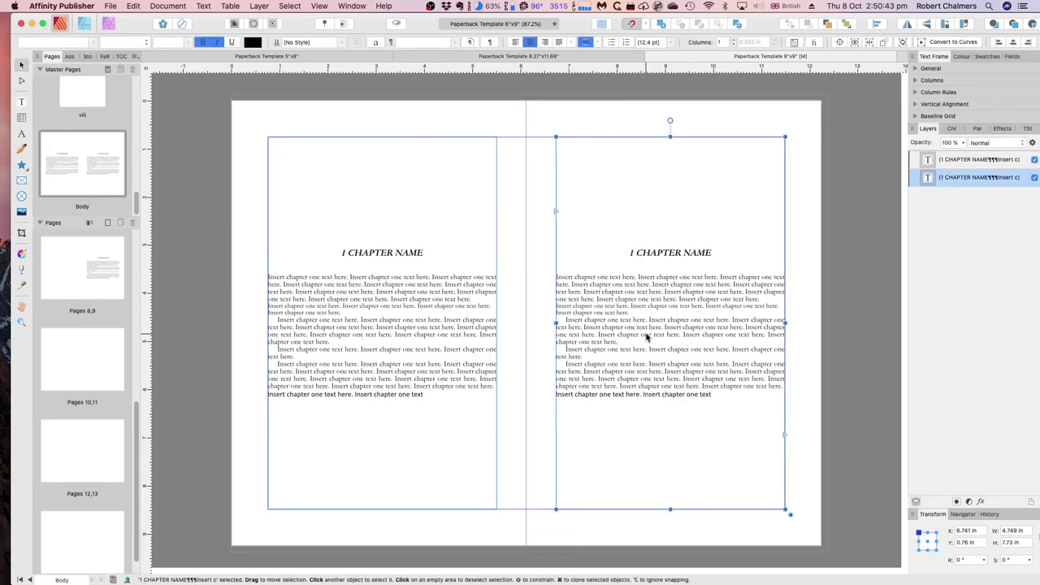
# Set the width of the Body master's right-page text frame to 4.605 in and move the frame against the outer margin, at X 6.885 in
pyautogui.click(1011, 531)
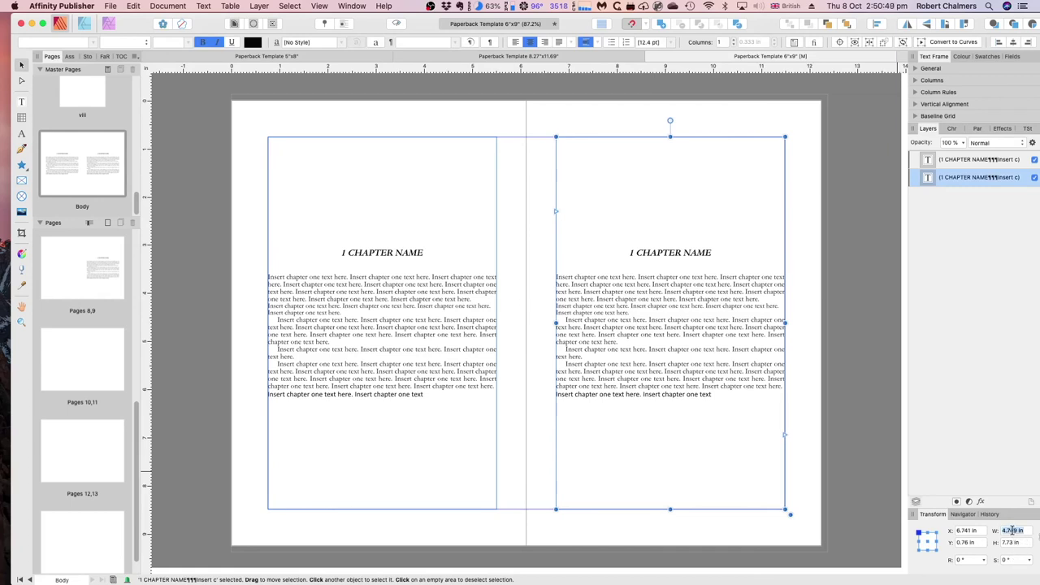
pyautogui.write('4.605')
pyautogui.press('Return')
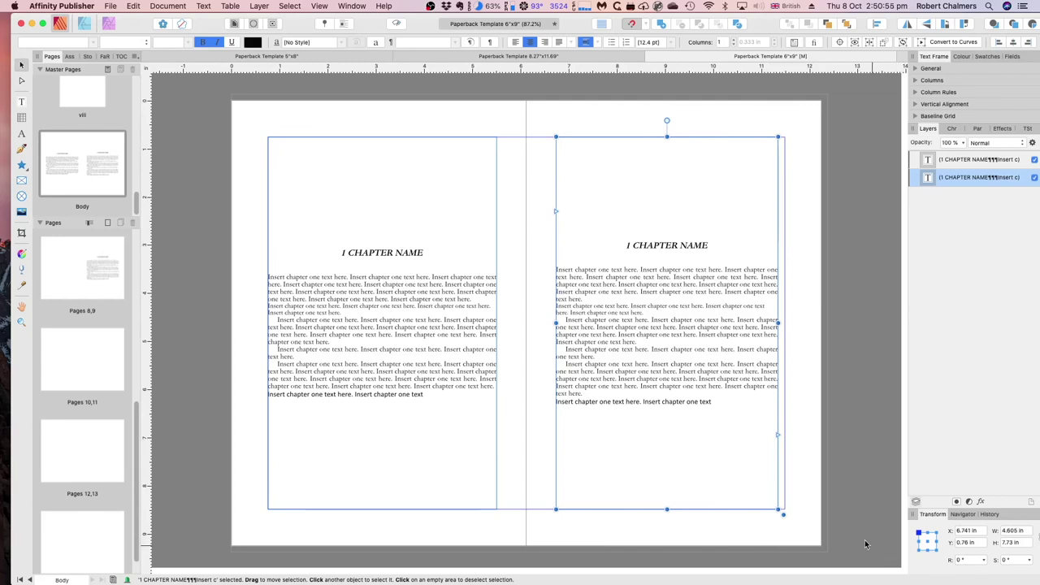
pyautogui.moveTo(724, 329); pyautogui.dragTo(728, 330)
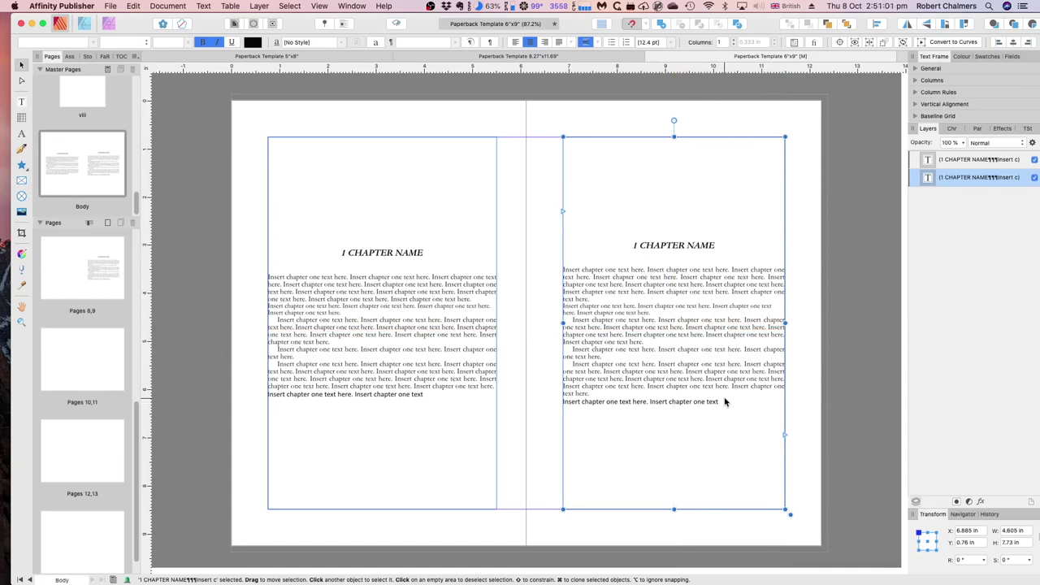
# Replace the Body master's left-page text frame with a duplicate of the right-page frame, aligned to the outer margin at X 0.76 in
pyautogui.click(462, 339)
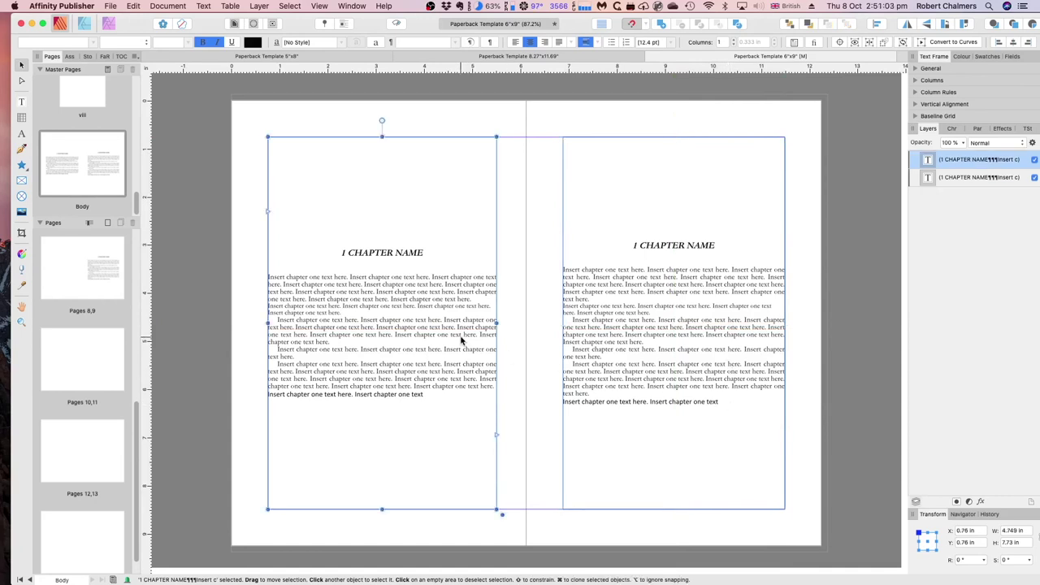
pyautogui.press('Delete')
pyautogui.click(671, 338)
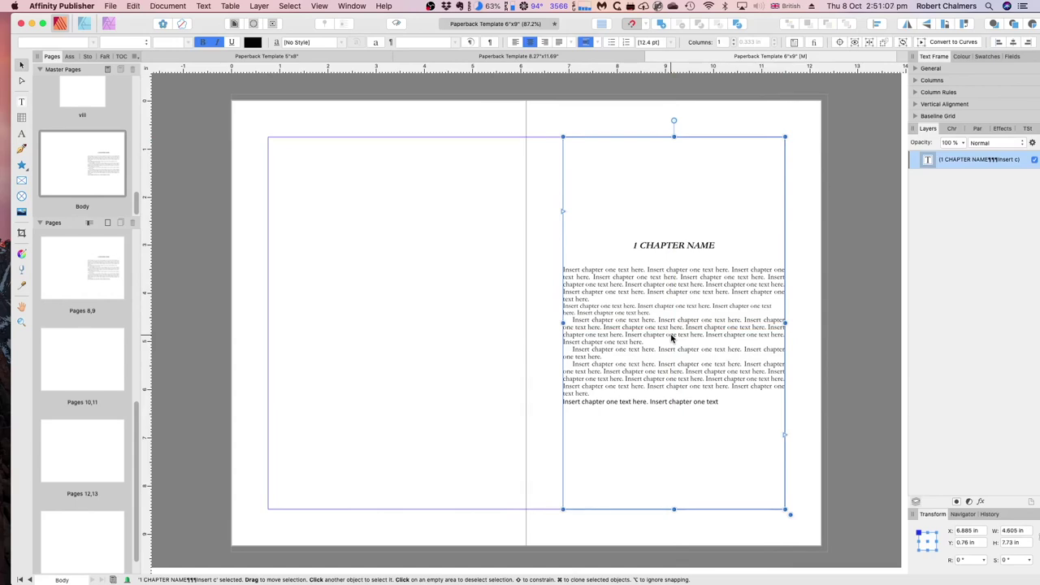
pyautogui.press('super+j')
pyautogui.moveTo(663, 333); pyautogui.dragTo(377, 336)
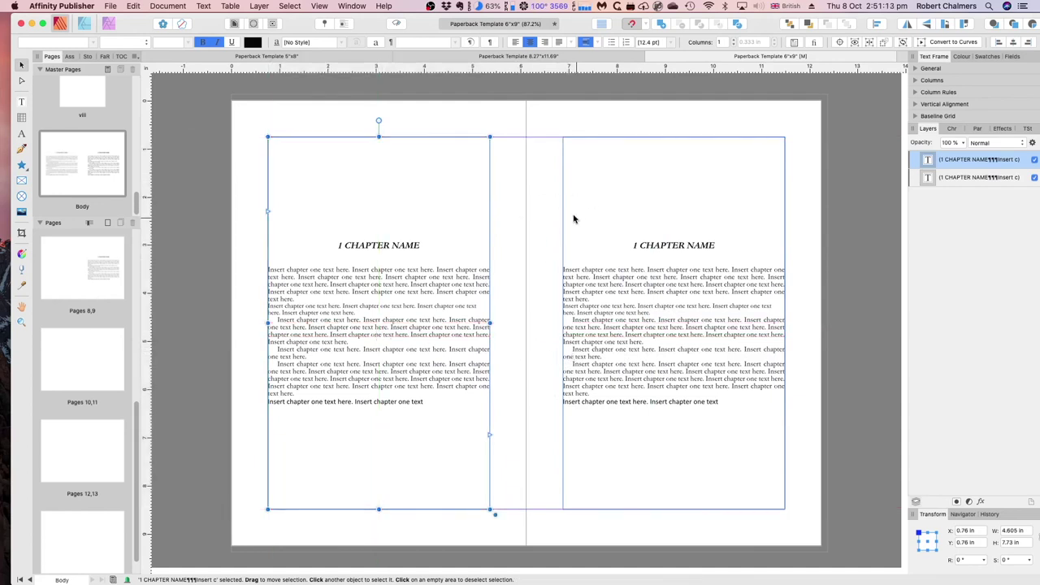
pyautogui.click(1011, 530)
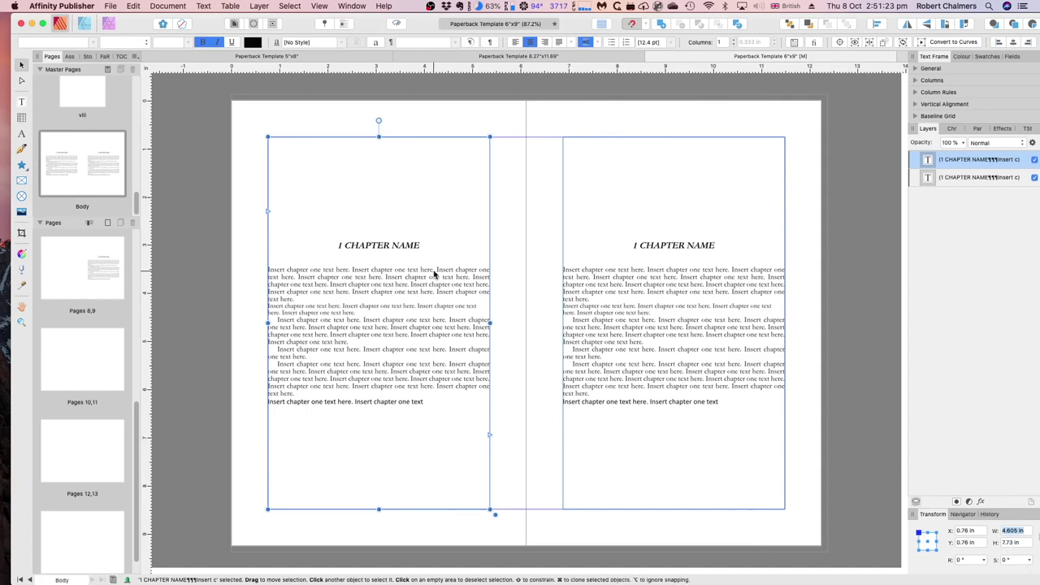
# Check the updated layout on the pages 8,9 spread, then display page 1 and inspect its title text frame
pyautogui.click(105, 280)
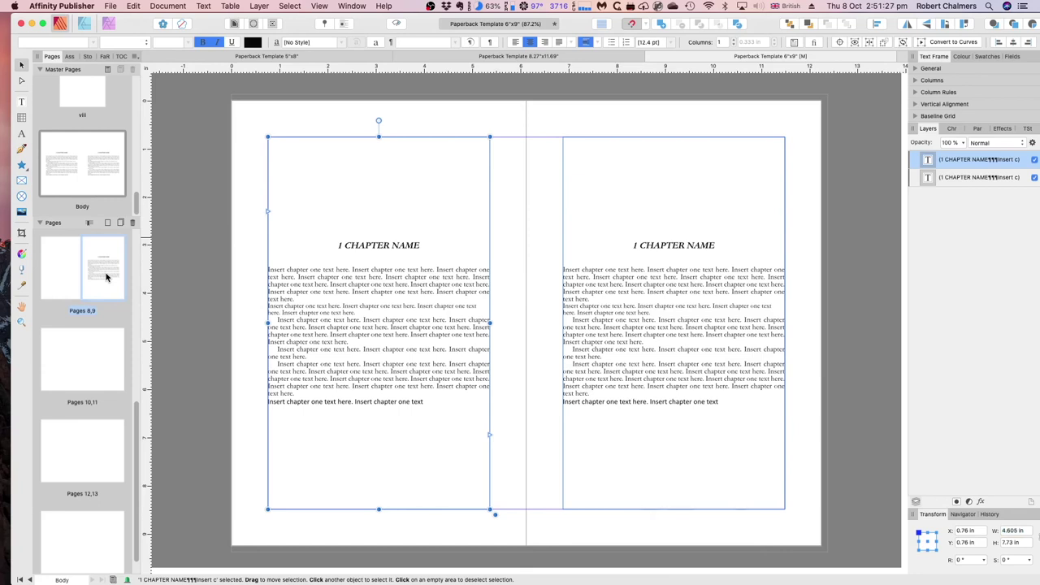
pyautogui.doubleClick(106, 277)
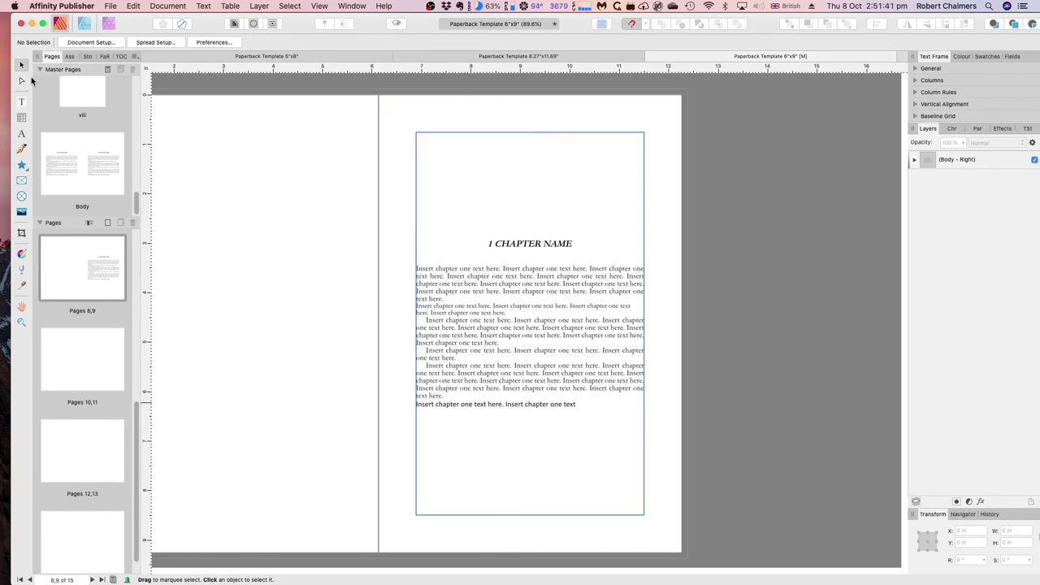
pyautogui.scroll(3, 113, 166)
pyautogui.scroll(3, 115, 168)
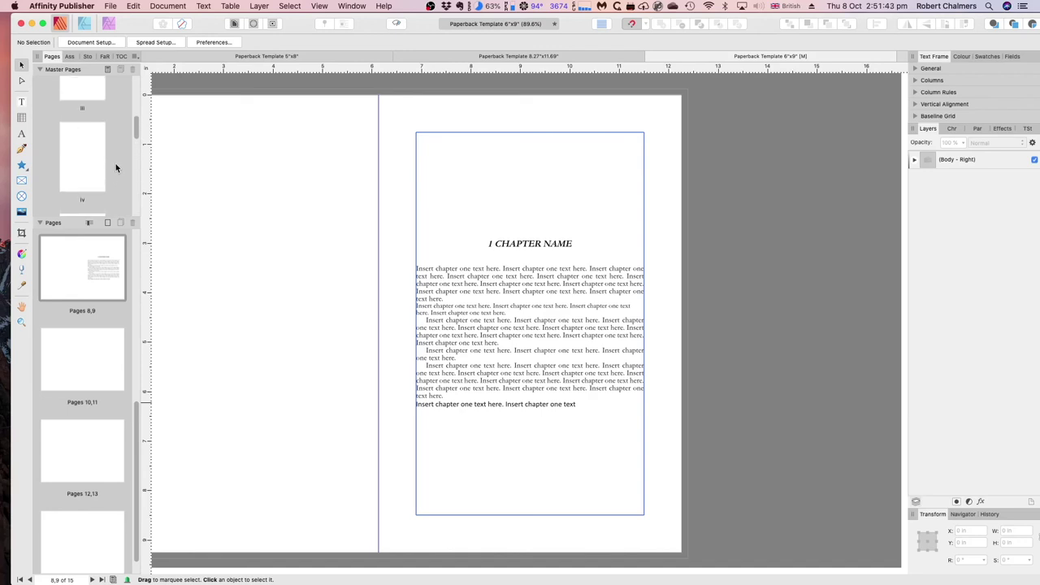
pyautogui.click(40, 71)
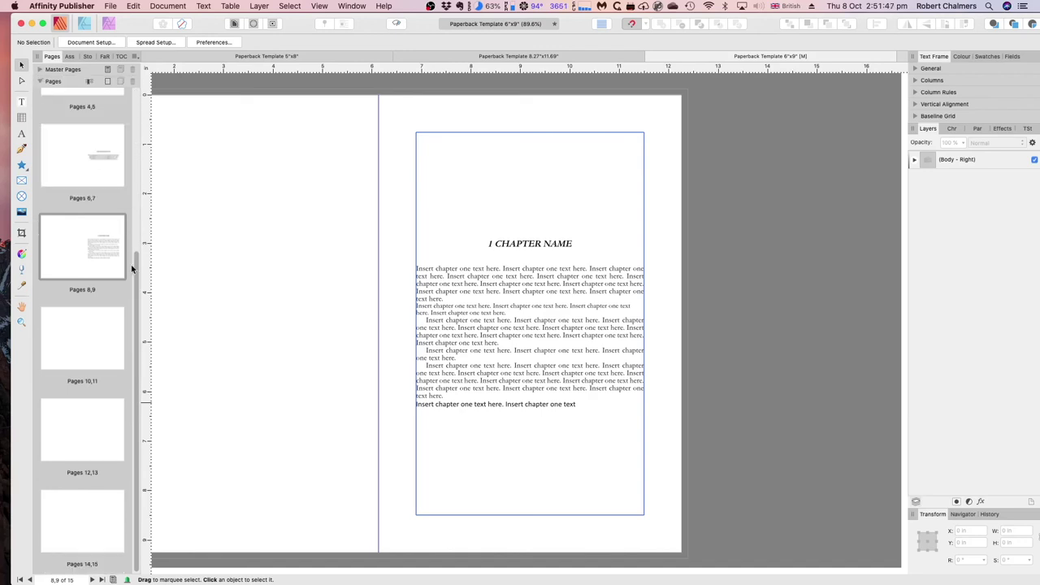
pyautogui.scroll(1, 138, 252)
pyautogui.scroll(5, 140, 203)
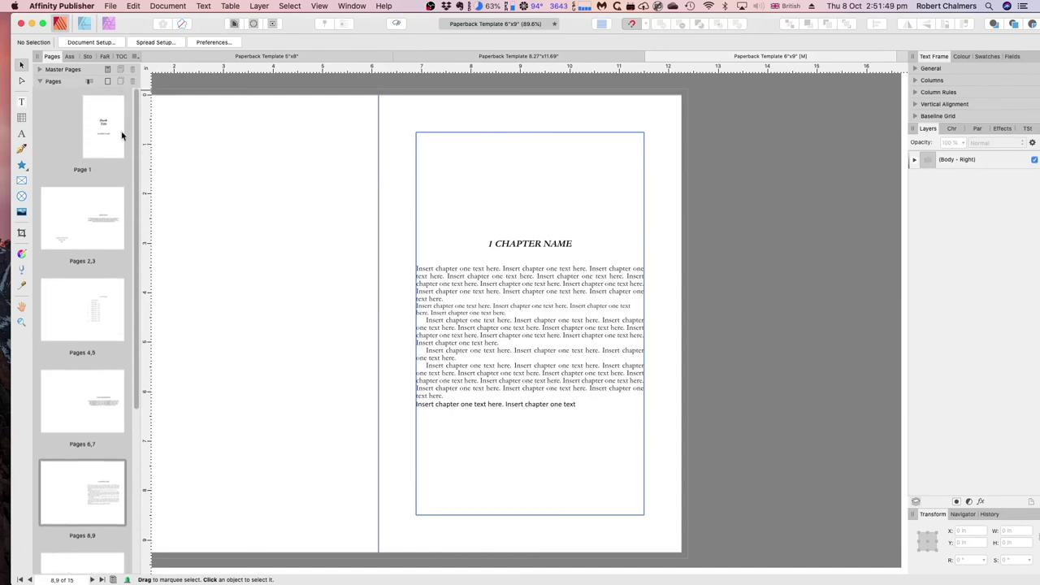
pyautogui.click(112, 131)
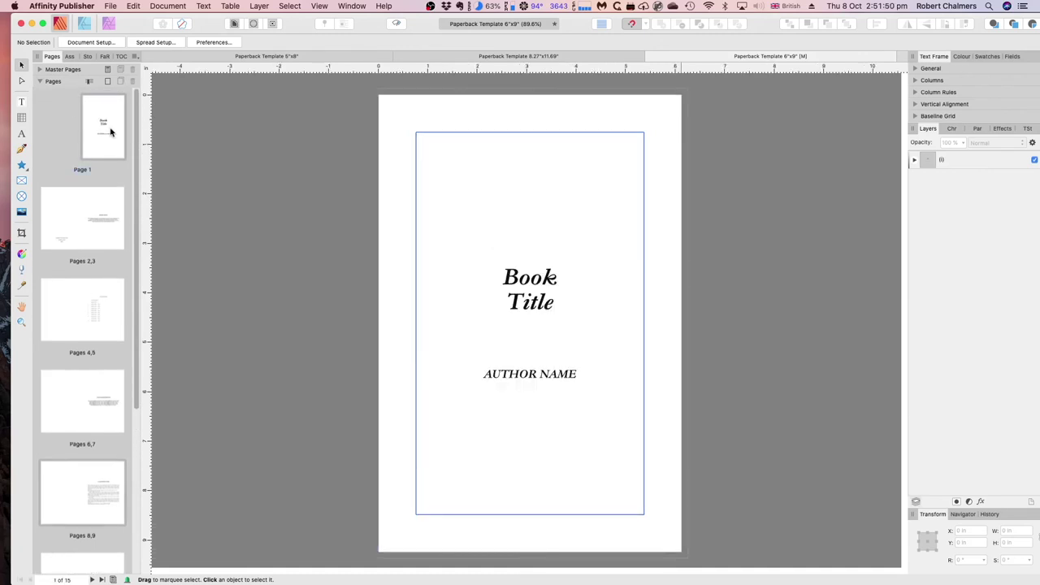
pyautogui.click(484, 260)
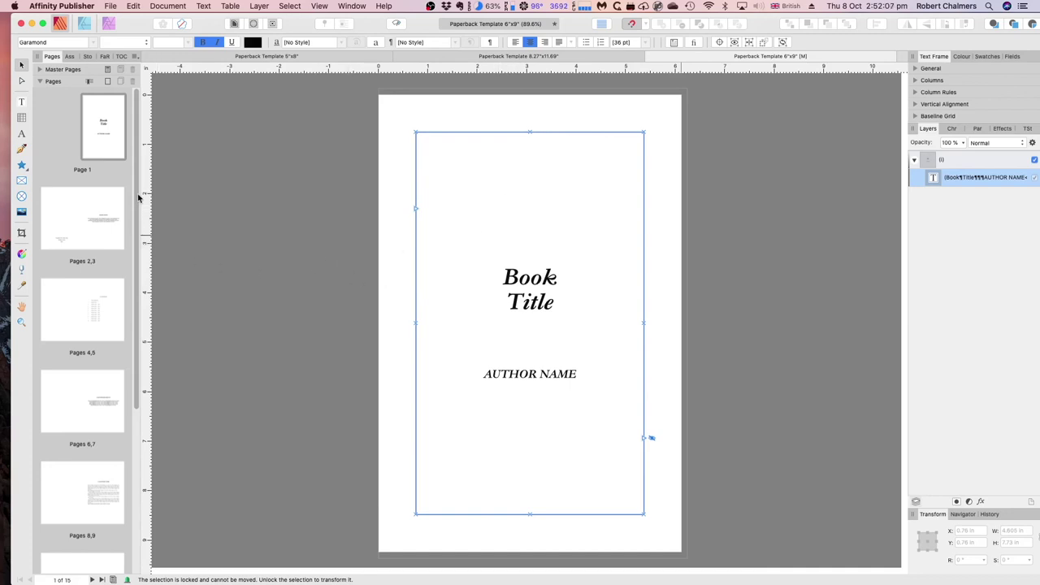
# Show the full list of master pages and open masters iii and iv to check their text frames against the margins
pyautogui.scroll(-2, 138, 196)
pyautogui.scroll(2, 138, 187)
pyautogui.click(39, 70)
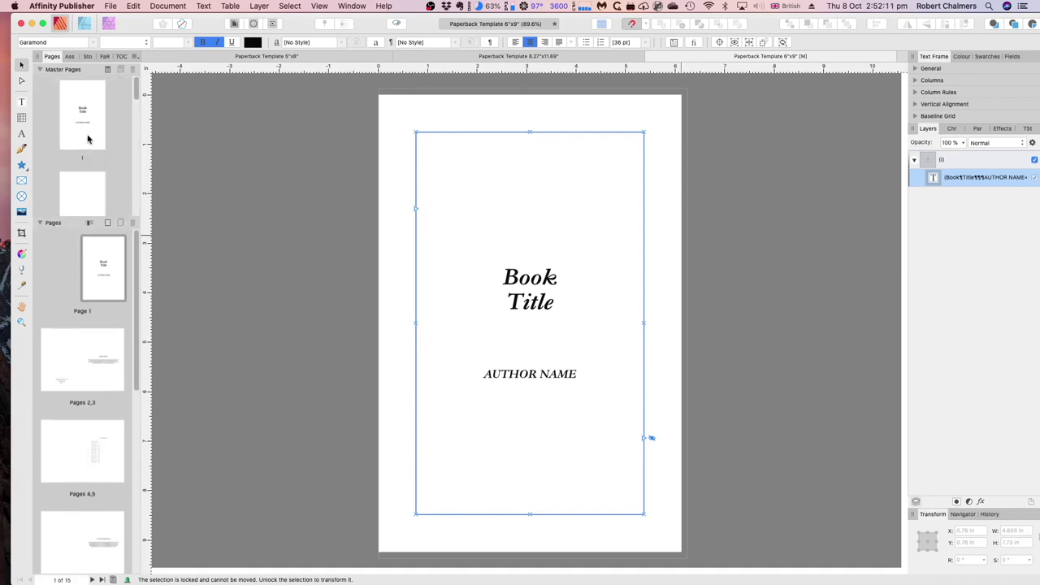
pyautogui.click(39, 223)
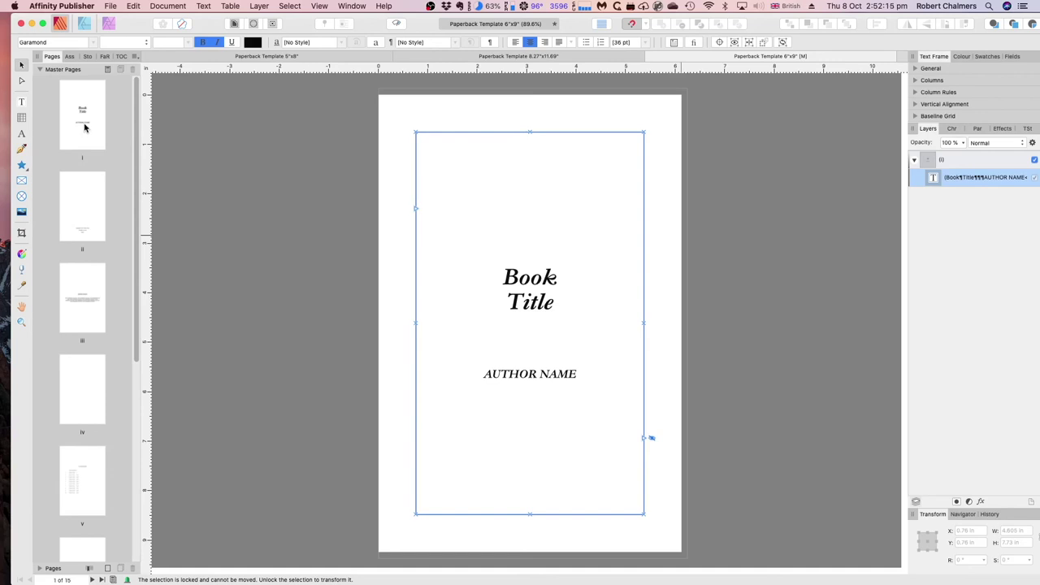
pyautogui.doubleClick(91, 320)
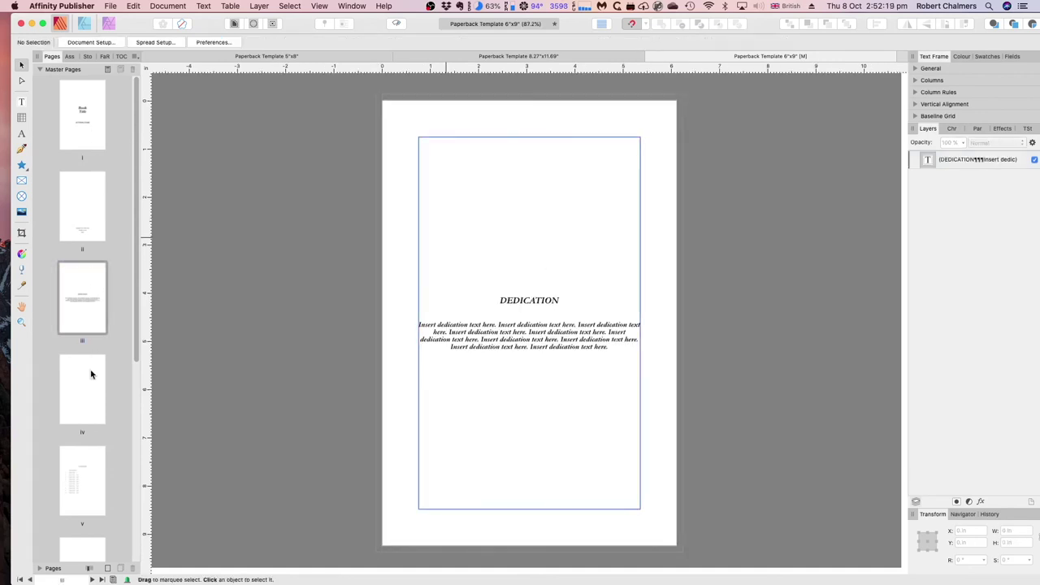
pyautogui.doubleClick(87, 401)
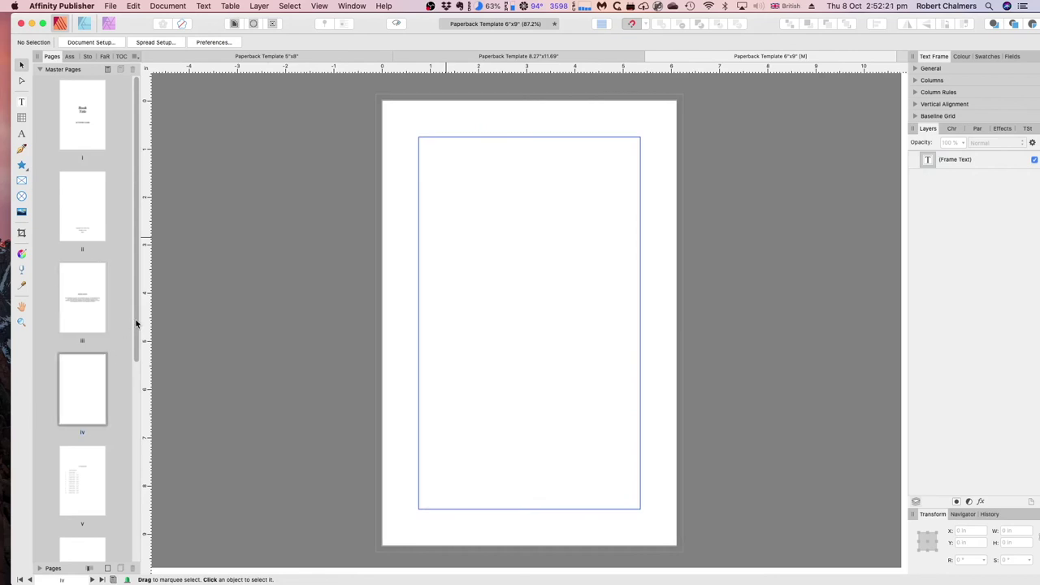
# Open masters v, vi, vii and viii in turn to check that their text frames fit the margins
pyautogui.moveTo(136, 325); pyautogui.dragTo(137, 489)
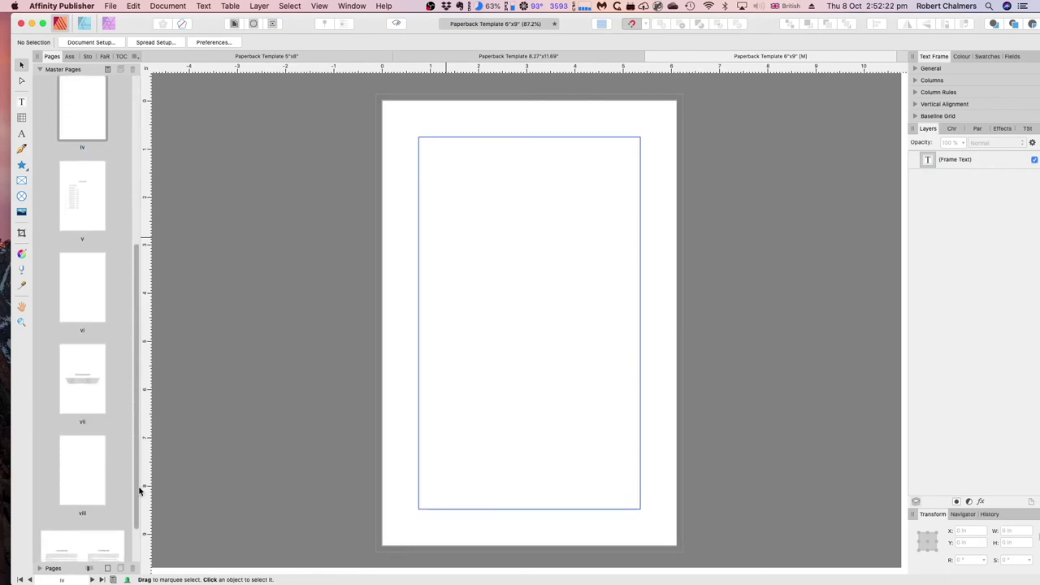
pyautogui.doubleClick(86, 207)
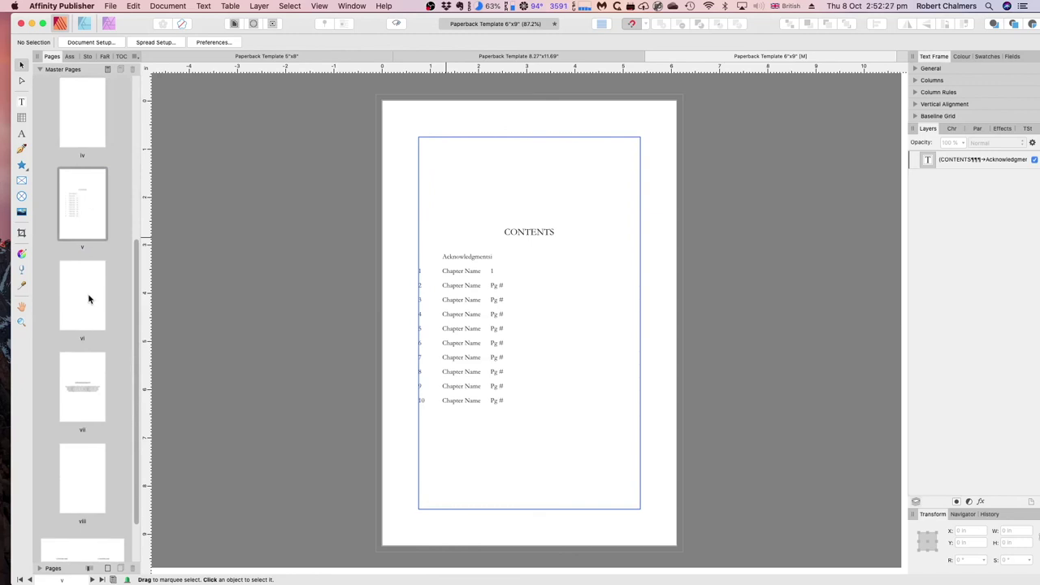
pyautogui.doubleClick(90, 299)
pyautogui.doubleClick(91, 371)
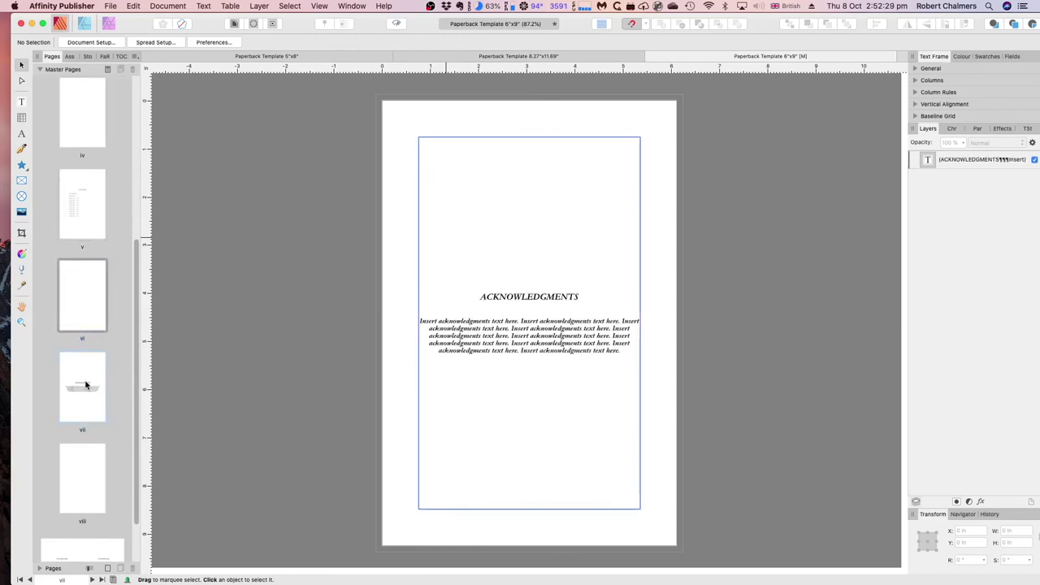
pyautogui.moveTo(137, 355); pyautogui.dragTo(134, 456)
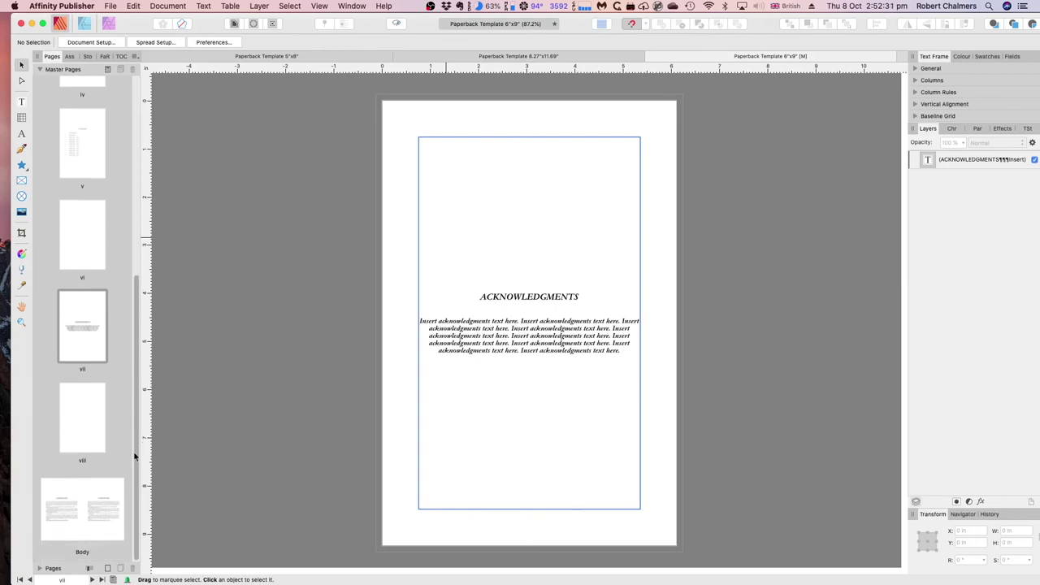
pyautogui.doubleClick(81, 421)
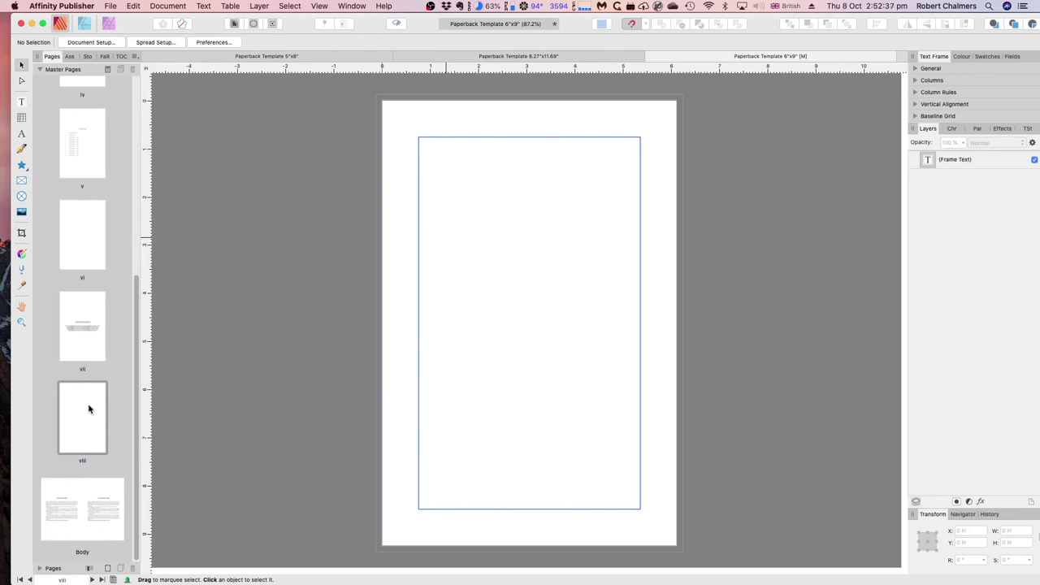
# Open the Body master, delete its left-page text frame while keeping the right-page one, and save the template
pyautogui.doubleClick(92, 508)
pyautogui.click(65, 507)
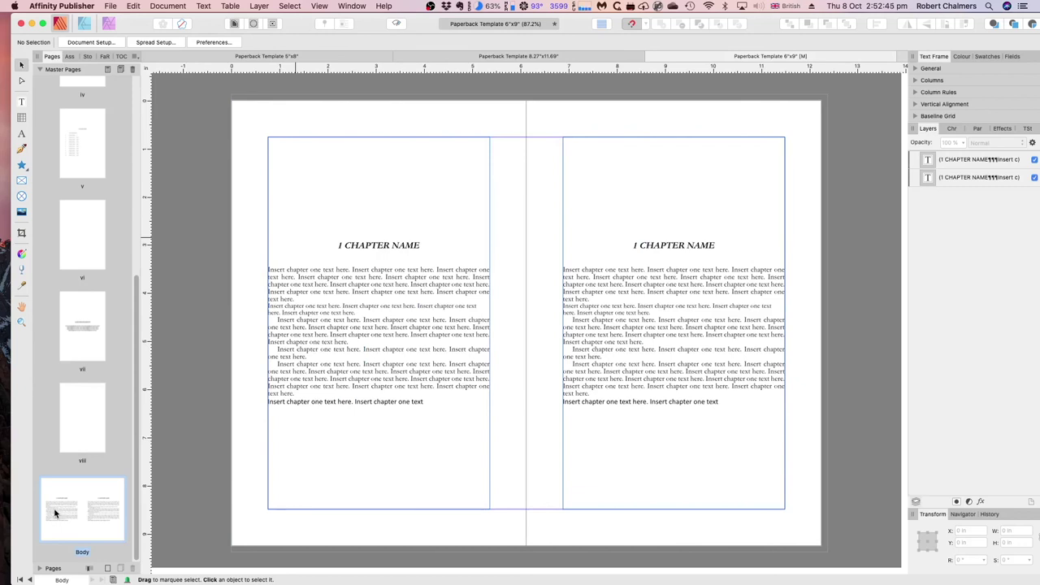
pyautogui.click(361, 322)
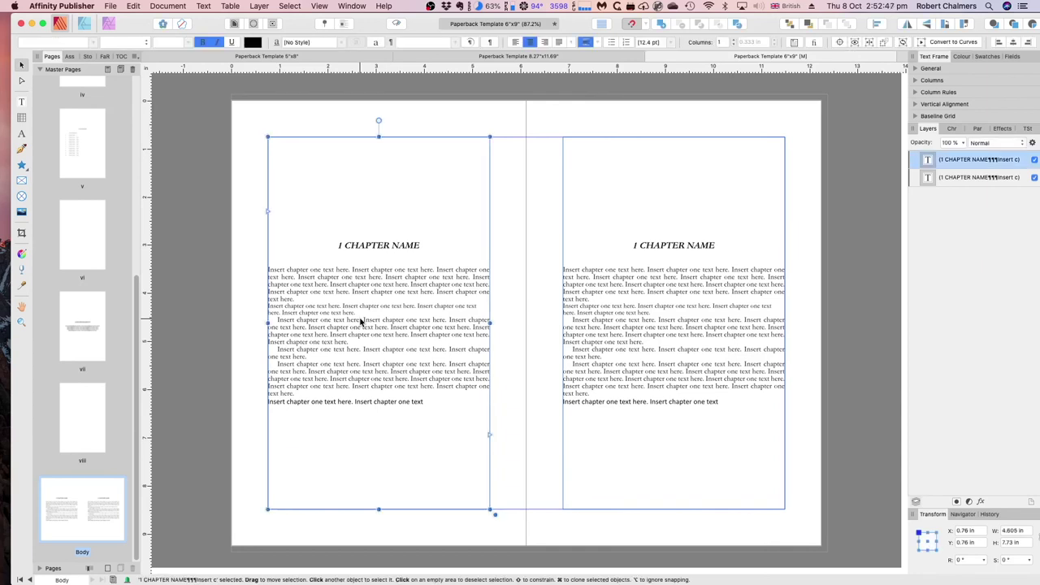
pyautogui.press('Delete')
pyautogui.click(692, 314)
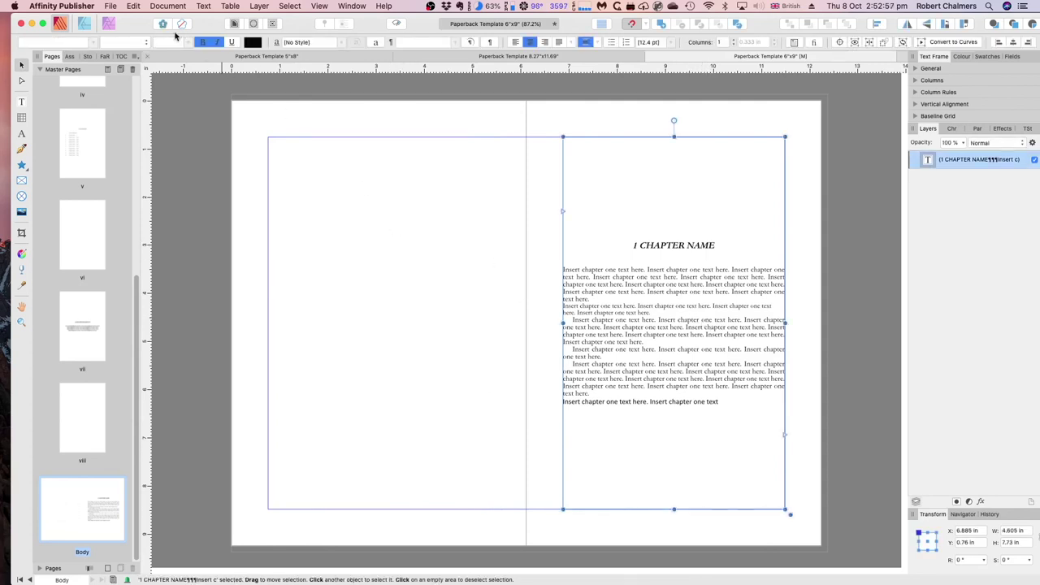
pyautogui.click(113, 9)
pyautogui.click(121, 80)
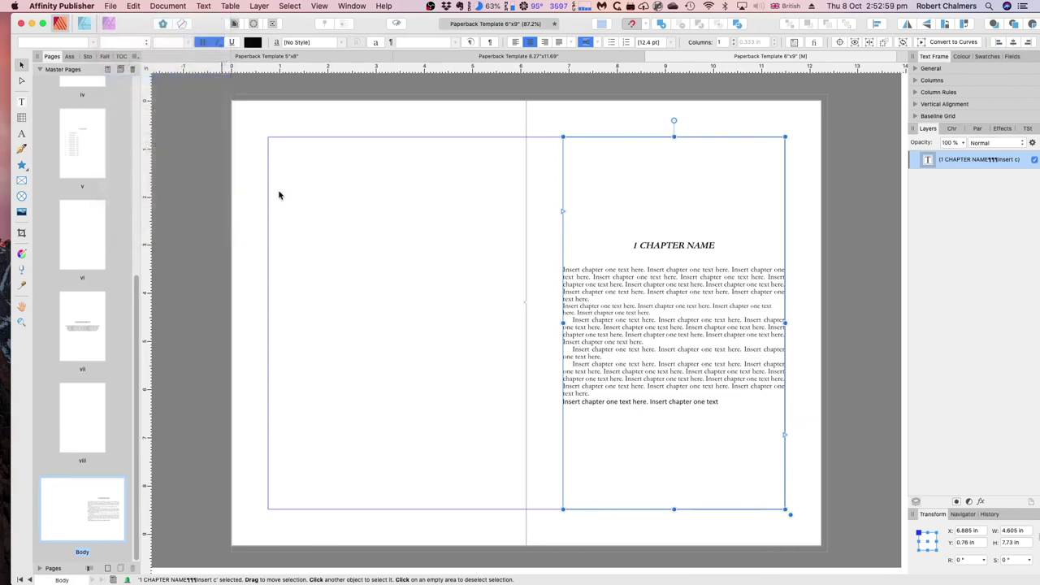